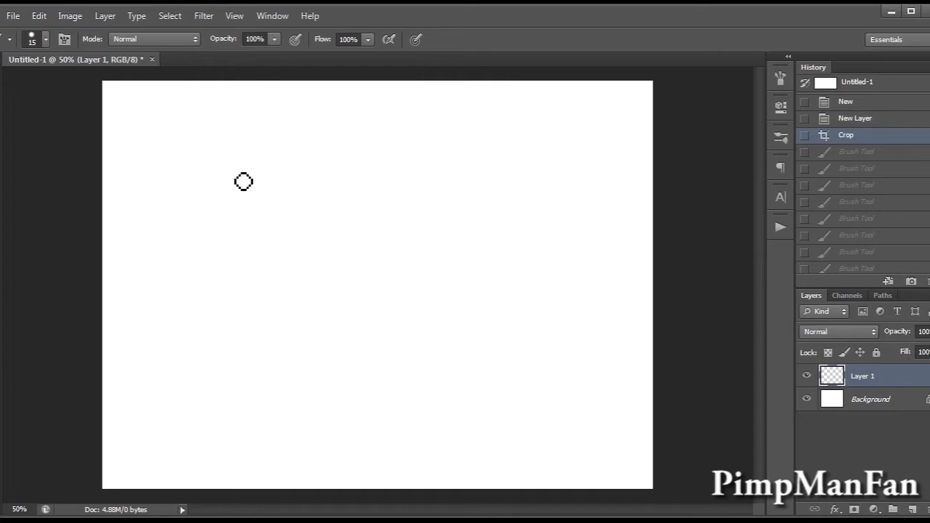
Draw a rectangle outline in the upper-left area of the canvas and erase the line overshoot below its lower-right corner.
{"action": "left_click_drag", "start_coordinate": [124, 109], "coordinate": [125, 203]}
{"action": "left_click_drag", "start_coordinate": [125, 108], "coordinate": [199, 108]}
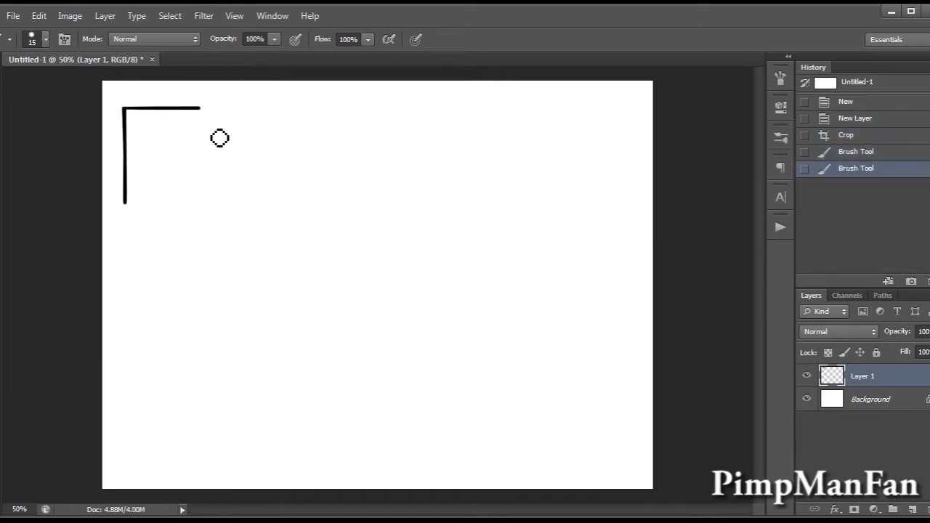
{"action": "key", "text": "ctrl+z"}
{"action": "mouse_move", "coordinate": [129, 112]}
{"action": "left_mouse_down"}
{"action": "mouse_move", "coordinate": [270, 125]}
{"action": "mouse_move", "coordinate": [267, 135]}
{"action": "mouse_move", "coordinate": [277, 125]}
{"action": "mouse_move", "coordinate": [282, 168]}
{"action": "mouse_move", "coordinate": [271, 231]}
{"action": "left_mouse_up"}
{"action": "mouse_move", "coordinate": [125, 203]}
{"action": "left_mouse_down"}
{"action": "mouse_move", "coordinate": [283, 205]}
{"action": "mouse_move", "coordinate": [272, 233]}
{"action": "left_mouse_up"}
{"action": "key", "text": "e"}
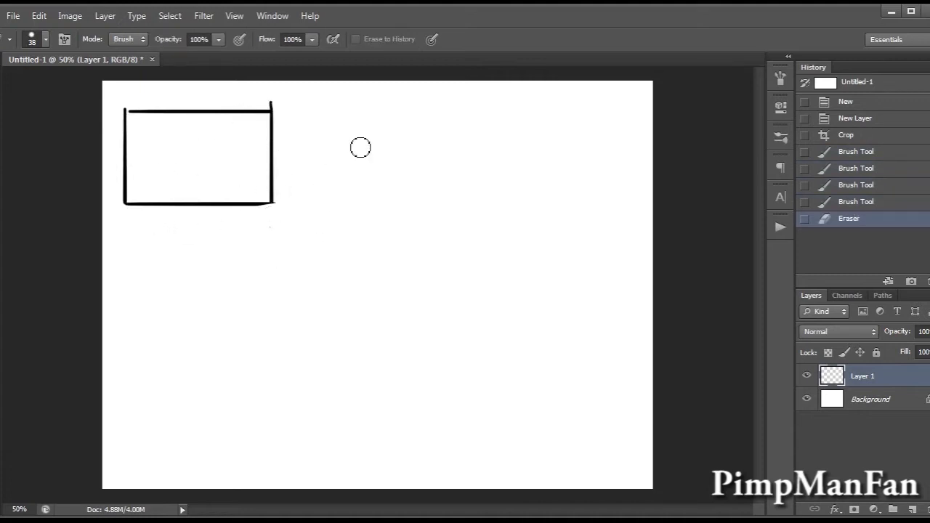
Draw the arched top edge and bowed left side of a rounded box beside the rectangle.
{"action": "key", "text": "b"}
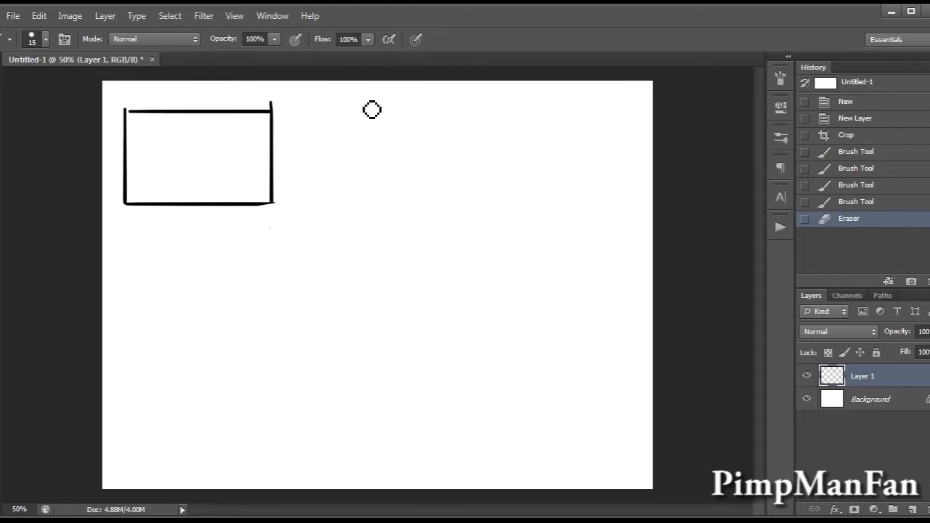
{"action": "mouse_move", "coordinate": [340, 119]}
{"action": "left_mouse_down"}
{"action": "mouse_move", "coordinate": [376, 107]}
{"action": "mouse_move", "coordinate": [474, 113]}
{"action": "left_mouse_up"}
{"action": "key", "text": "ctrl+z"}
{"action": "left_click_drag", "start_coordinate": [347, 120], "coordinate": [474, 112]}
{"action": "left_click_drag", "start_coordinate": [346, 119], "coordinate": [357, 201]}
{"action": "key", "text": "ctrl+z"}
{"action": "mouse_move", "coordinate": [346, 119]}
{"action": "left_mouse_down"}
{"action": "mouse_move", "coordinate": [353, 194]}
{"action": "mouse_move", "coordinate": [444, 212]}
{"action": "left_mouse_up"}
{"action": "key", "text": "ctrl+z"}
Complete the rounded box with a curved bottom and bowed right side, erasing the overshoot at its lower-right corner.
{"action": "left_click_drag", "start_coordinate": [358, 201], "coordinate": [483, 193]}
{"action": "left_click_drag", "start_coordinate": [482, 116], "coordinate": [469, 210]}
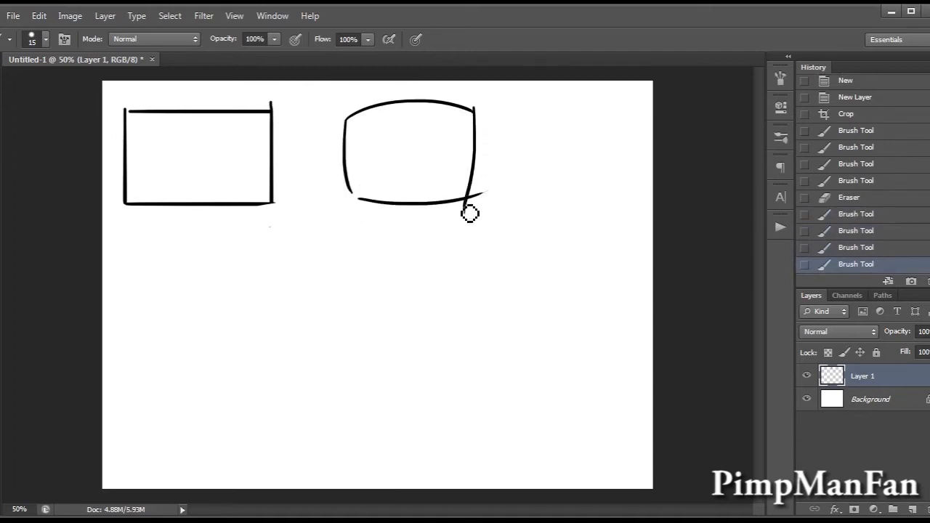
{"action": "key", "text": "ctrl+z"}
{"action": "left_click_drag", "start_coordinate": [477, 113], "coordinate": [492, 203]}
{"action": "key", "text": "e"}
Try giving the rectangle 3D depth with slanted corner lines and back edges above it and along its right side.
{"action": "key", "text": "b"}
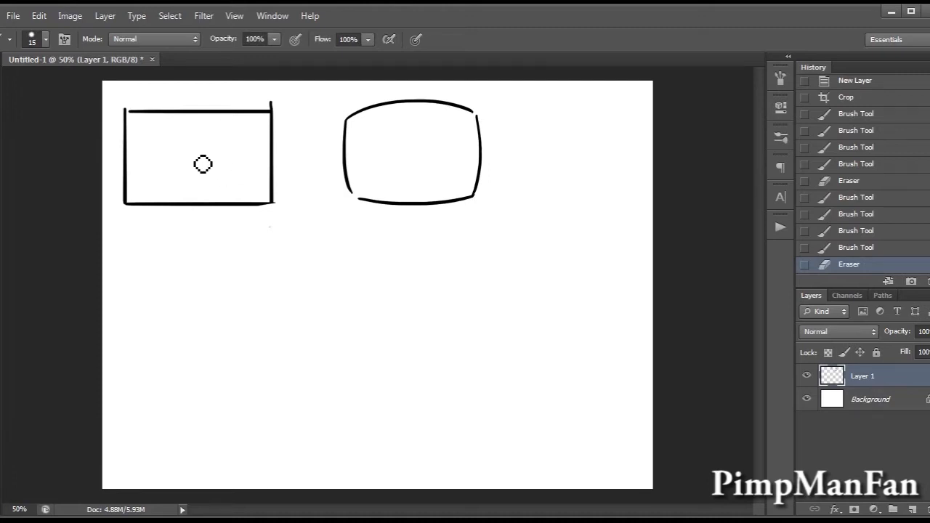
{"action": "left_click_drag", "start_coordinate": [126, 110], "coordinate": [163, 88]}
{"action": "left_click_drag", "start_coordinate": [271, 110], "coordinate": [281, 101]}
{"action": "left_click_drag", "start_coordinate": [276, 204], "coordinate": [309, 182]}
{"action": "left_click_drag", "start_coordinate": [290, 96], "coordinate": [293, 191]}
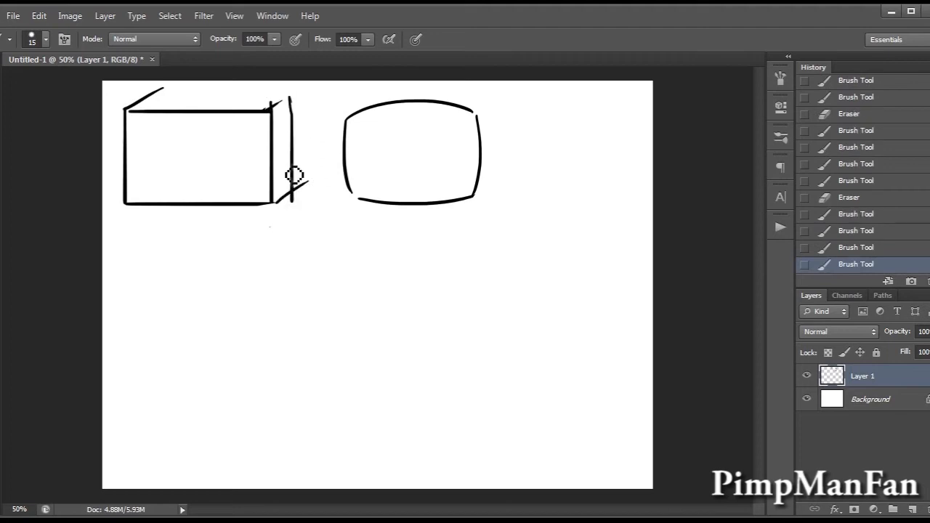
{"action": "left_click_drag", "start_coordinate": [164, 92], "coordinate": [292, 92]}
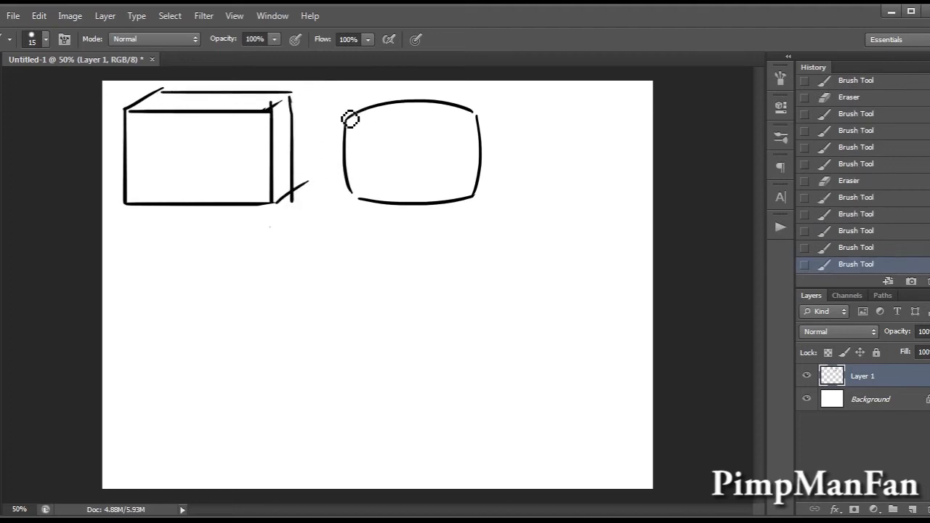
Try giving the rounded box 3D depth with a second curved edge along its top and right side.
{"action": "left_click_drag", "start_coordinate": [346, 118], "coordinate": [364, 100]}
{"action": "mouse_move", "coordinate": [478, 112]}
{"action": "left_mouse_down"}
{"action": "mouse_move", "coordinate": [494, 105]}
{"action": "mouse_move", "coordinate": [482, 198]}
{"action": "mouse_move", "coordinate": [486, 189]}
{"action": "left_mouse_up"}
{"action": "key", "text": "e"}
{"action": "key", "text": "b"}
{"action": "left_click_drag", "start_coordinate": [363, 111], "coordinate": [476, 115]}
{"action": "key", "text": "ctrl+z"}
{"action": "left_click_drag", "start_coordinate": [370, 108], "coordinate": [499, 115]}
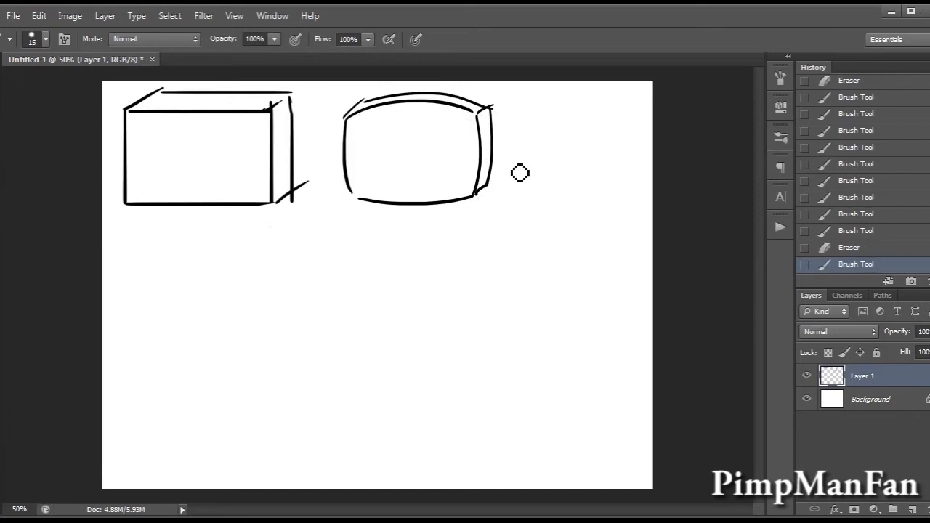
Undo the depth lines on both boxes by reverting to the earlier history state.
{"action": "left_click", "coordinate": [861, 199]}
{"action": "left_click", "coordinate": [866, 149]}
{"action": "left_click", "coordinate": [868, 120]}
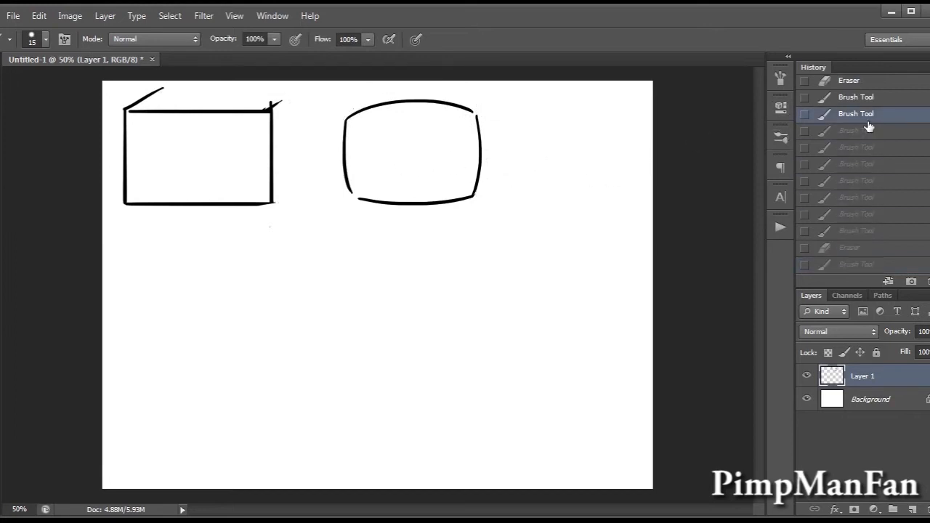
{"action": "left_click", "coordinate": [861, 99]}
{"action": "left_click", "coordinate": [854, 81]}
Erase the line overshoot above the rectangle's upper-right corner.
{"action": "key", "text": "e"}
{"action": "left_click", "coordinate": [272, 101]}
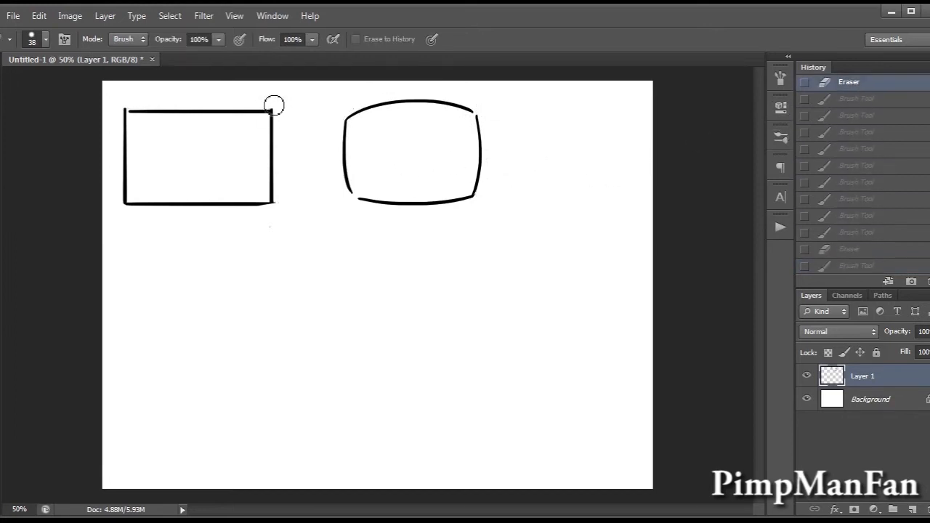
{"action": "key", "text": "b"}
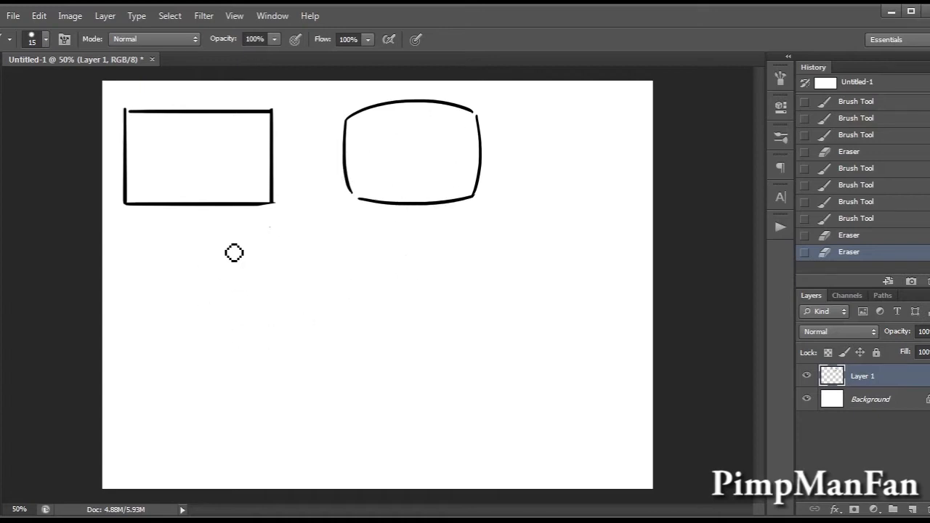
Try a narrow teardrop-shaped limb below the rectangle and undo it.
{"action": "left_click", "coordinate": [159, 252]}
{"action": "left_click_drag", "start_coordinate": [155, 251], "coordinate": [164, 252]}
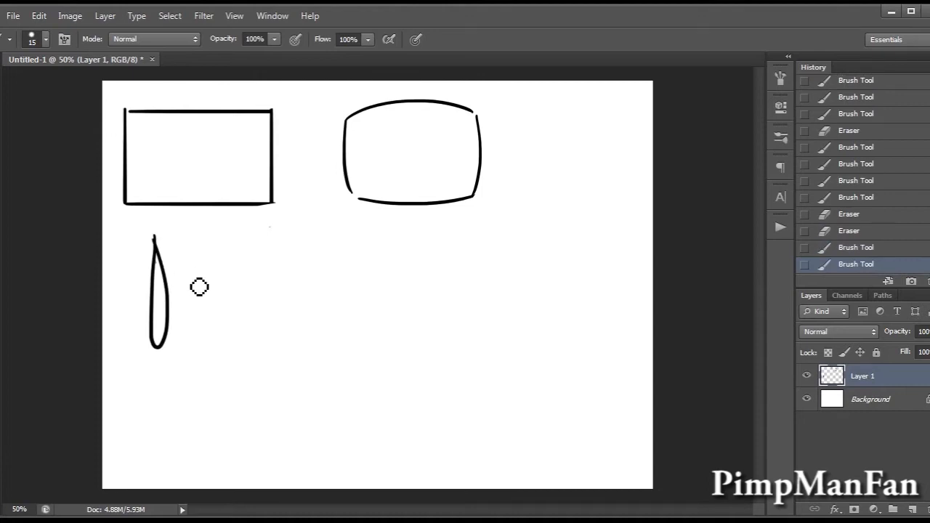
{"action": "key", "text": "ctrl+alt+z"}
{"action": "key", "text": "ctrl+alt+z"}
Try a wider teardrop-shaped limb below the rectangle, undoing and restoring it to compare.
{"action": "left_click_drag", "start_coordinate": [165, 228], "coordinate": [173, 337]}
{"action": "key", "text": "ctrl+z"}
{"action": "key", "text": "ctrl+z"}
{"action": "key", "text": "ctrl+z"}
{"action": "key", "text": "ctrl+z"}
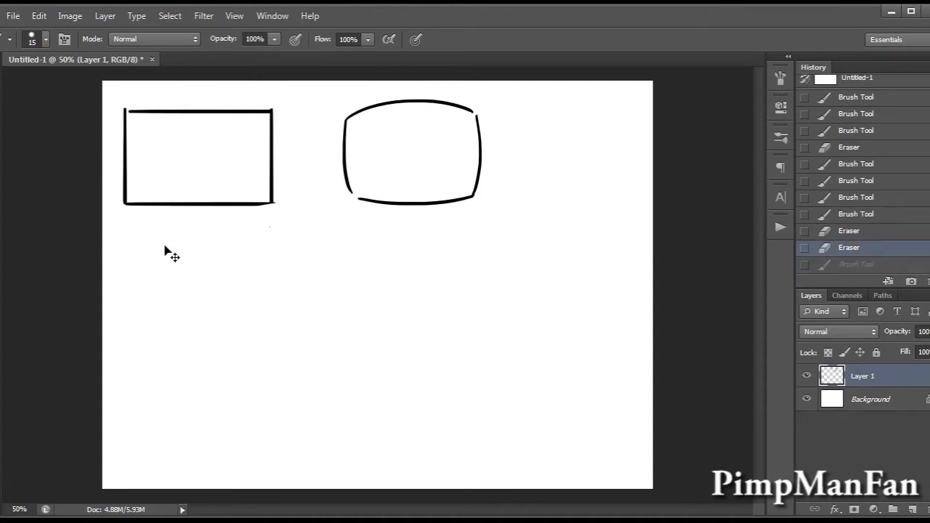
{"action": "key", "text": "ctrl+z"}
{"action": "key", "text": "ctrl+z"}
{"action": "key", "text": "ctrl+z"}
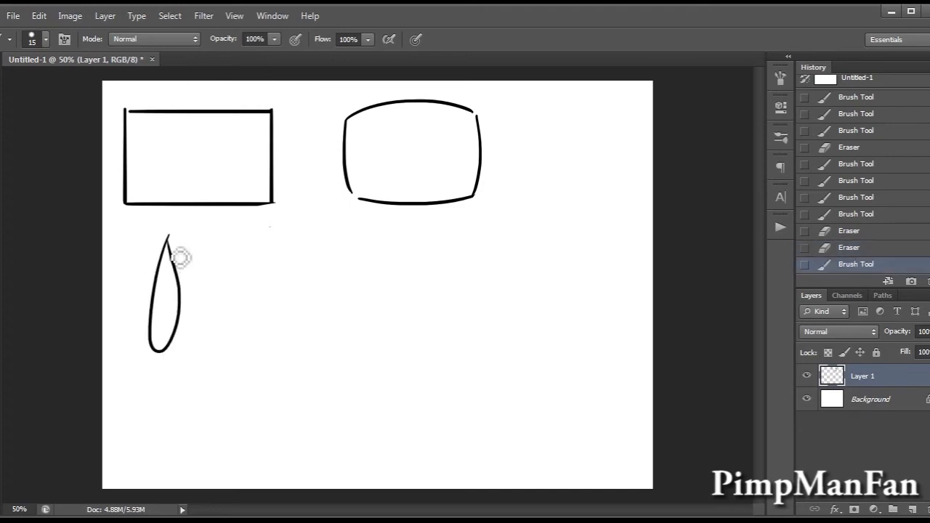
Mark the teardrop's thin top with a short dash and its thick bottom with a longer dash, and undo it all.
{"action": "left_click_drag", "start_coordinate": [149, 250], "coordinate": [136, 252]}
{"action": "left_click_drag", "start_coordinate": [108, 336], "coordinate": [144, 336]}
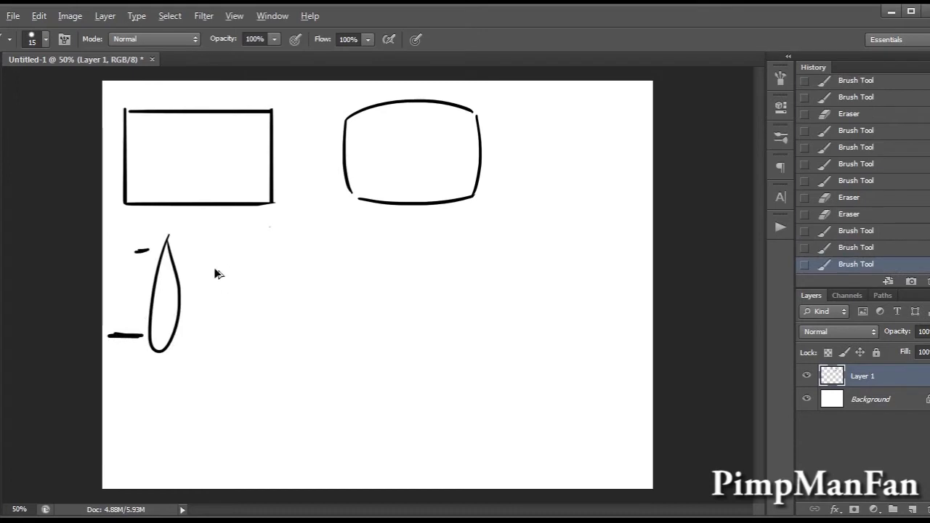
{"action": "key", "text": "ctrl+alt+z"}
{"action": "key", "text": "ctrl+alt+z"}
{"action": "key", "text": "ctrl+alt+z"}
Redraw a slim, slightly tilted teardrop limb below the rectangle and undo it.
{"action": "mouse_move", "coordinate": [167, 237]}
{"action": "left_mouse_down"}
{"action": "mouse_move", "coordinate": [159, 324]}
{"action": "mouse_move", "coordinate": [191, 257]}
{"action": "mouse_move", "coordinate": [167, 352]}
{"action": "mouse_move", "coordinate": [195, 274]}
{"action": "mouse_move", "coordinate": [182, 338]}
{"action": "mouse_move", "coordinate": [203, 255]}
{"action": "left_mouse_up"}
{"action": "key", "text": "ctrl+z"}
{"action": "key", "text": "ctrl+z"}
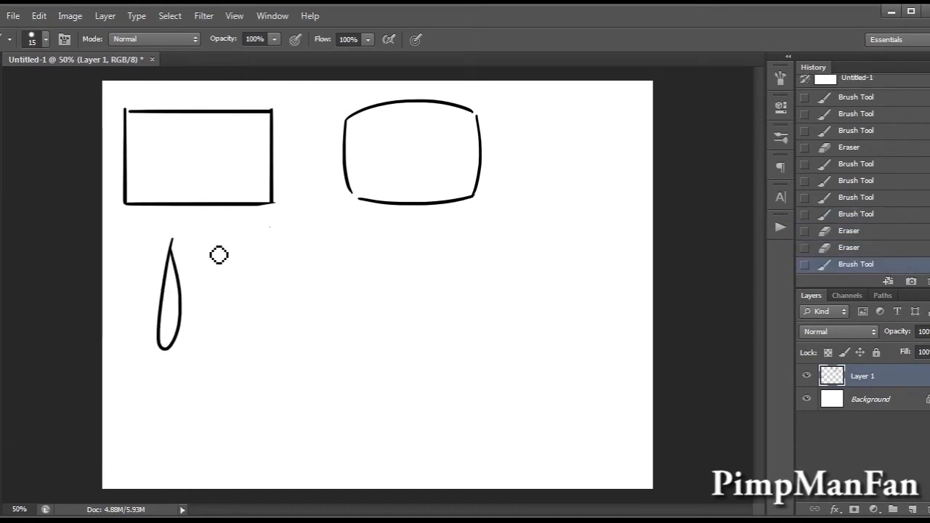
{"action": "key", "text": "ctrl+z"}
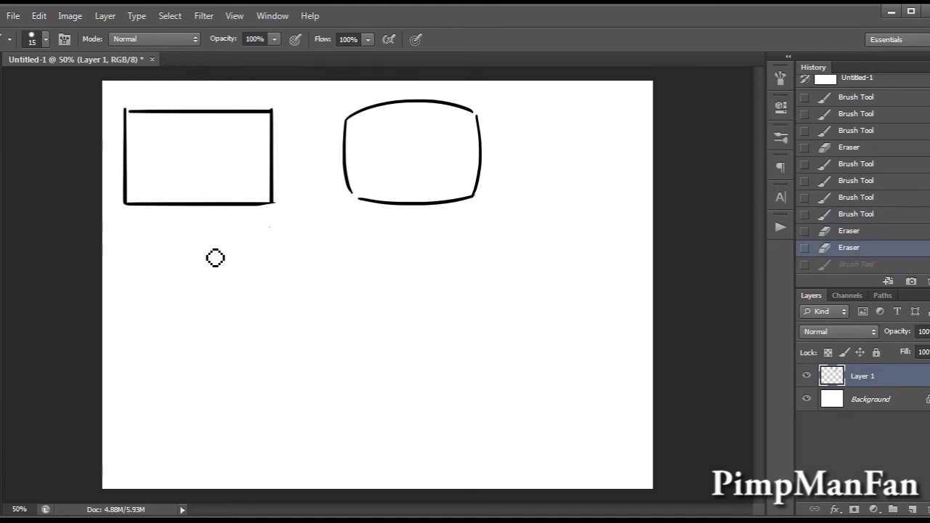
Try further limb shapes below the rectangle, including one with an open top, and undo them.
{"action": "left_click_drag", "start_coordinate": [163, 239], "coordinate": [160, 305]}
{"action": "key", "text": "ctrl+z"}
{"action": "key", "text": "ctrl+z"}
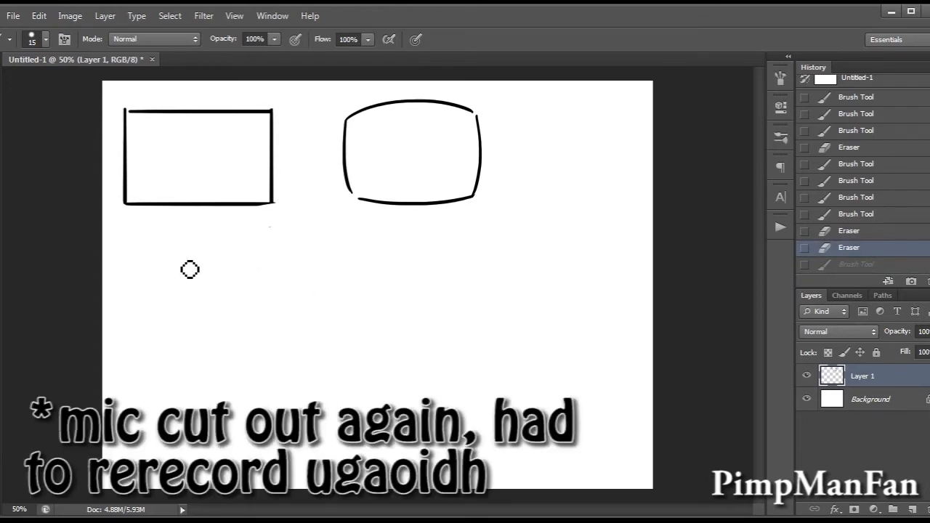
{"action": "mouse_move", "coordinate": [192, 234]}
{"action": "left_mouse_down"}
{"action": "mouse_move", "coordinate": [190, 313]}
{"action": "mouse_move", "coordinate": [202, 258]}
{"action": "mouse_move", "coordinate": [208, 360]}
{"action": "mouse_move", "coordinate": [198, 236]}
{"action": "left_mouse_up"}
{"action": "key", "text": "ctrl+z"}
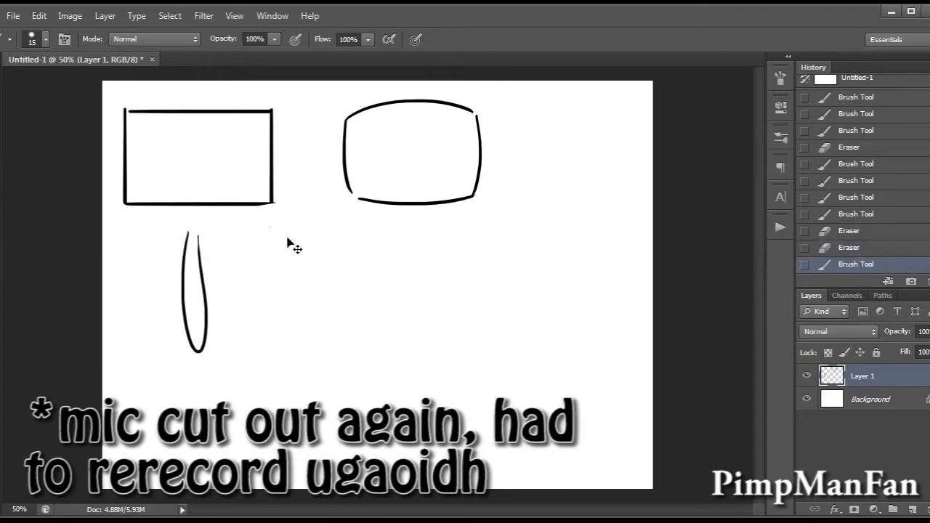
{"action": "key", "text": "ctrl+z"}
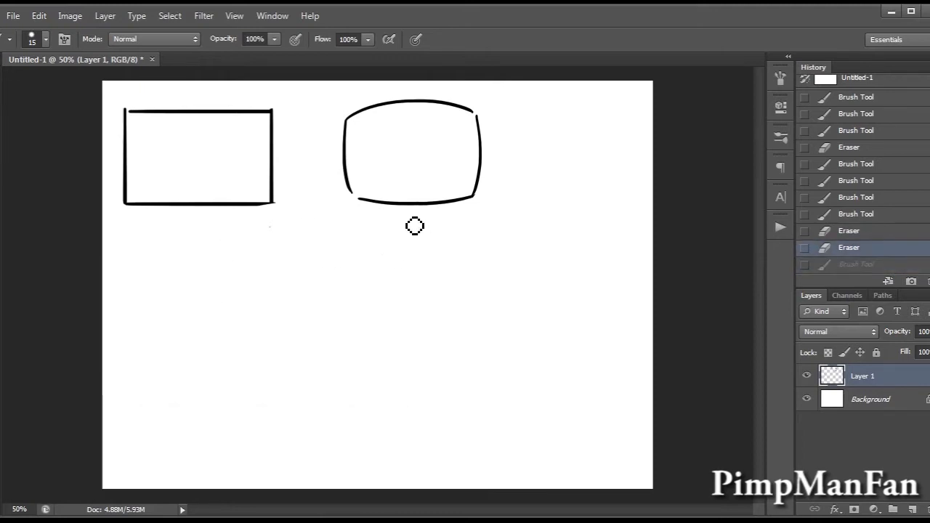
Draw a thin straight body below the rounded head with two parallel vertical lines and a curved bottom.
{"action": "mouse_move", "coordinate": [403, 206]}
{"action": "left_mouse_down"}
{"action": "mouse_move", "coordinate": [404, 337]}
{"action": "mouse_move", "coordinate": [421, 330]}
{"action": "mouse_move", "coordinate": [405, 334]}
{"action": "left_mouse_up"}
{"action": "key", "text": "ctrl+z"}
{"action": "left_click_drag", "start_coordinate": [417, 206], "coordinate": [417, 331]}
{"action": "key", "text": "ctrl+z"}
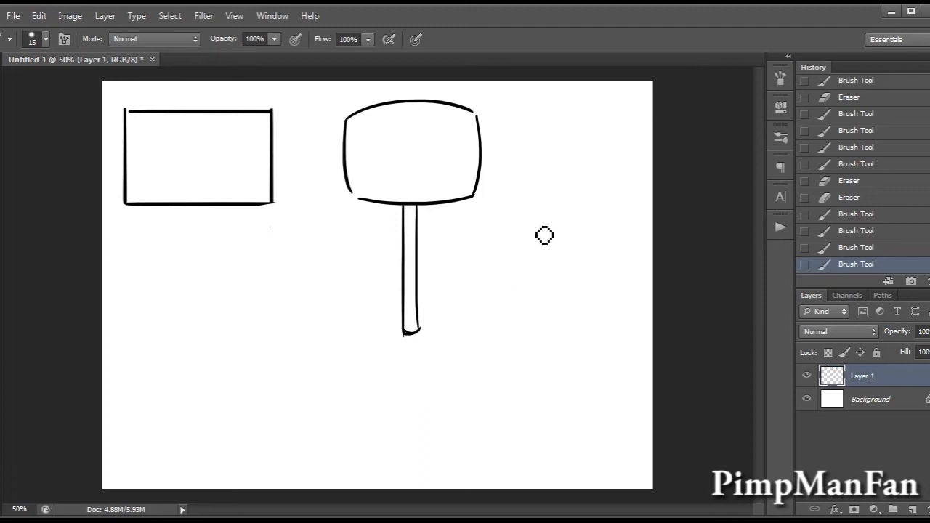
Try a curved version of the body in the empty space beside the figure and undo it.
{"action": "left_click_drag", "start_coordinate": [531, 201], "coordinate": [544, 322]}
{"action": "mouse_move", "coordinate": [549, 197]}
{"action": "left_mouse_down"}
{"action": "mouse_move", "coordinate": [573, 289]}
{"action": "mouse_move", "coordinate": [564, 318]}
{"action": "mouse_move", "coordinate": [542, 314]}
{"action": "mouse_move", "coordinate": [550, 339]}
{"action": "left_mouse_up"}
{"action": "key", "text": "e"}
{"action": "key", "text": "ctrl+z"}
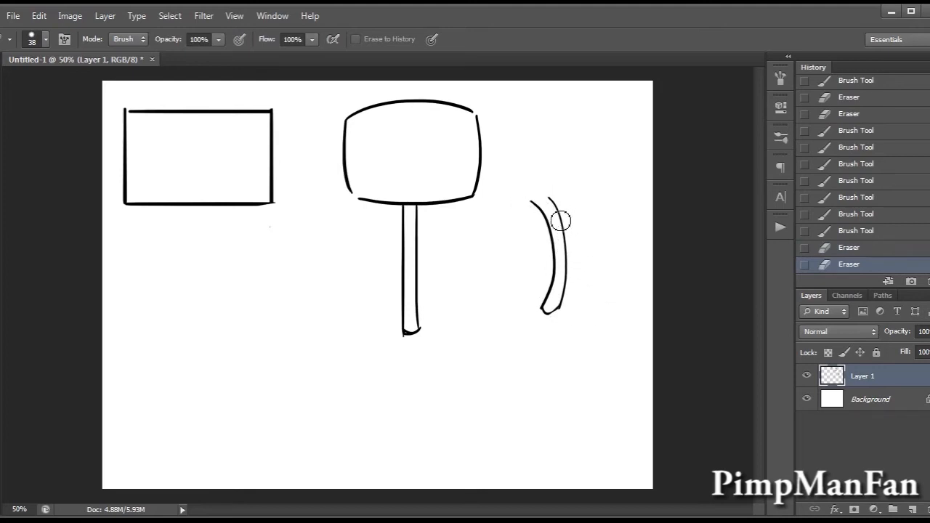
{"action": "key", "text": "ctrl+alt+z"}
{"action": "key", "text": "ctrl+alt+z"}
{"action": "key", "text": "ctrl+alt+z"}
{"action": "key", "text": "ctrl+alt+z"}
{"action": "key", "text": "ctrl+alt+z"}
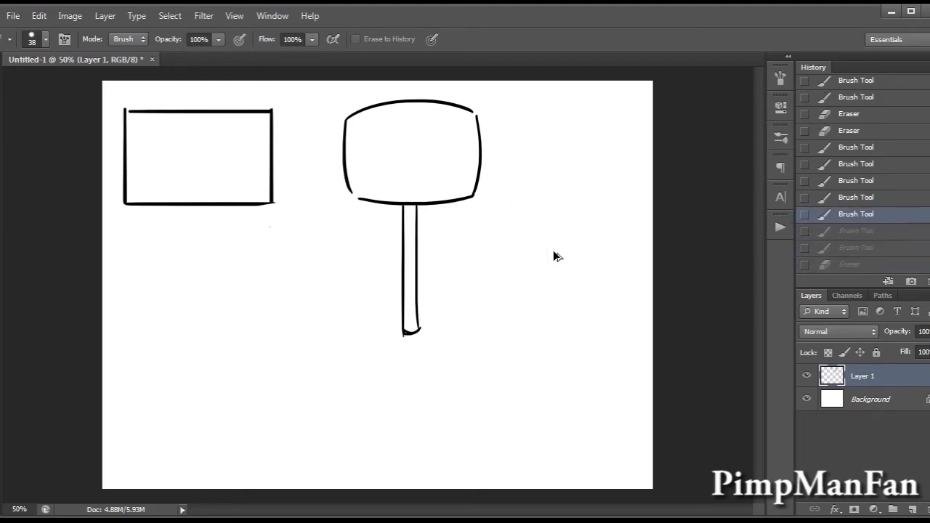
{"action": "key", "text": "b"}
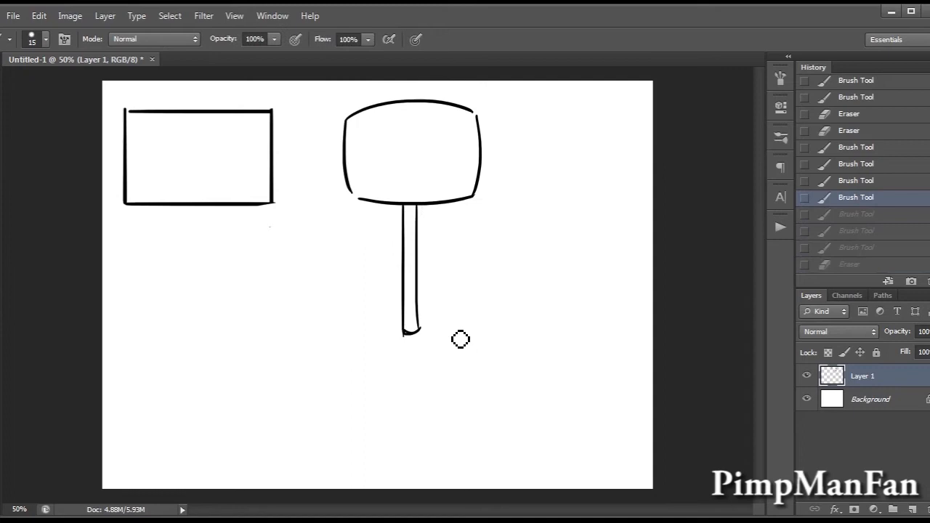
Move the drawing on Layer 1 slightly upward to make room for the legs.
{"action": "key", "text": "v"}
{"action": "left_click_drag", "start_coordinate": [430, 322], "coordinate": [437, 305]}
{"action": "key", "text": "b"}
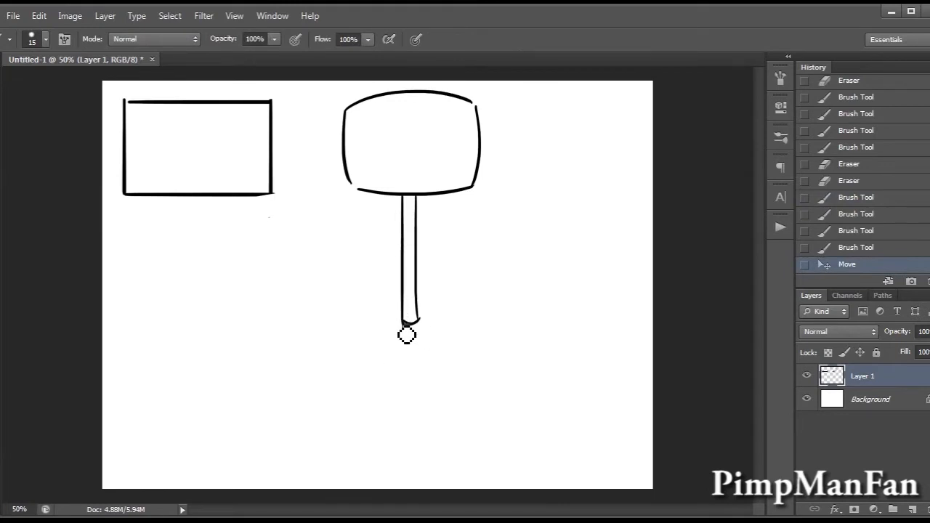
{"action": "mouse_move", "coordinate": [404, 321]}
{"action": "left_mouse_down"}
{"action": "mouse_move", "coordinate": [393, 337]}
{"action": "mouse_move", "coordinate": [402, 327]}
{"action": "mouse_move", "coordinate": [403, 345]}
{"action": "mouse_move", "coordinate": [391, 336]}
{"action": "mouse_move", "coordinate": [403, 346]}
{"action": "mouse_move", "coordinate": [433, 331]}
{"action": "left_mouse_up"}
{"action": "key", "text": "ctrl+z"}
{"action": "key", "text": "ctrl+alt+z"}
{"action": "key", "text": "ctrl+alt+z"}
Draw the figure's left leg from the bottom of the body, widening downward to a rounded end.
{"action": "key", "text": "ctrl+alt+z"}
{"action": "key", "text": "ctrl+alt+z"}
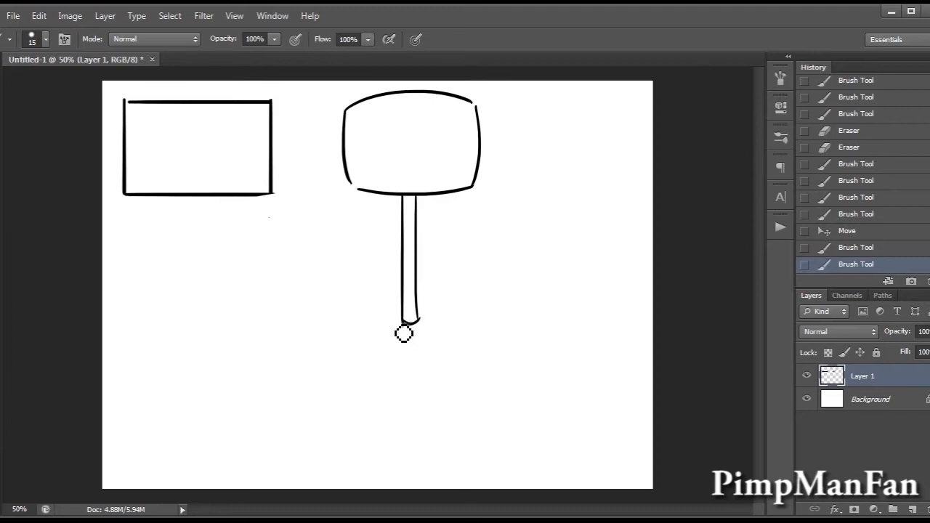
{"action": "left_click_drag", "start_coordinate": [404, 324], "coordinate": [374, 436]}
{"action": "key", "text": "ctrl+alt+z"}
{"action": "mouse_move", "coordinate": [404, 324]}
{"action": "left_mouse_down"}
{"action": "mouse_move", "coordinate": [368, 444]}
{"action": "mouse_move", "coordinate": [392, 441]}
{"action": "mouse_move", "coordinate": [399, 455]}
{"action": "left_mouse_up"}
{"action": "key", "text": "ctrl+alt+z"}
{"action": "left_click_drag", "start_coordinate": [407, 326], "coordinate": [399, 445]}
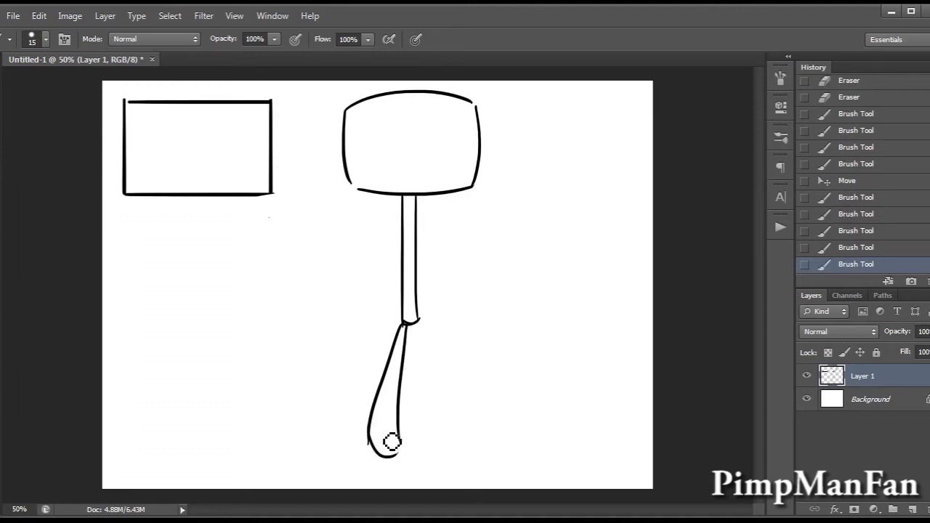
Draw the figure's right leg from the bottom of the body, mirroring the left one and ending in a rounded tip.
{"action": "mouse_move", "coordinate": [417, 323]}
{"action": "left_mouse_down"}
{"action": "mouse_move", "coordinate": [436, 402]}
{"action": "mouse_move", "coordinate": [428, 445]}
{"action": "left_mouse_up"}
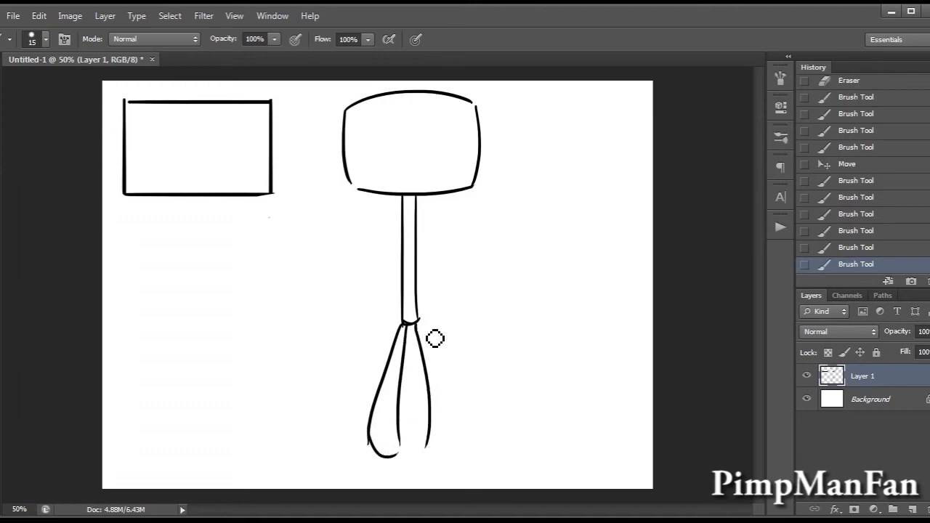
{"action": "left_click_drag", "start_coordinate": [419, 325], "coordinate": [453, 438]}
{"action": "key", "text": "ctrl+z"}
{"action": "mouse_move", "coordinate": [420, 325]}
{"action": "left_mouse_down"}
{"action": "mouse_move", "coordinate": [452, 445]}
{"action": "mouse_move", "coordinate": [457, 439]}
{"action": "mouse_move", "coordinate": [447, 454]}
{"action": "mouse_move", "coordinate": [461, 433]}
{"action": "mouse_move", "coordinate": [451, 439]}
{"action": "mouse_move", "coordinate": [448, 411]}
{"action": "mouse_move", "coordinate": [458, 443]}
{"action": "left_mouse_up"}
{"action": "key", "text": "ctrl+z"}
{"action": "key", "text": "ctrl+z"}
{"action": "key", "text": "e"}
{"action": "key", "text": "b"}
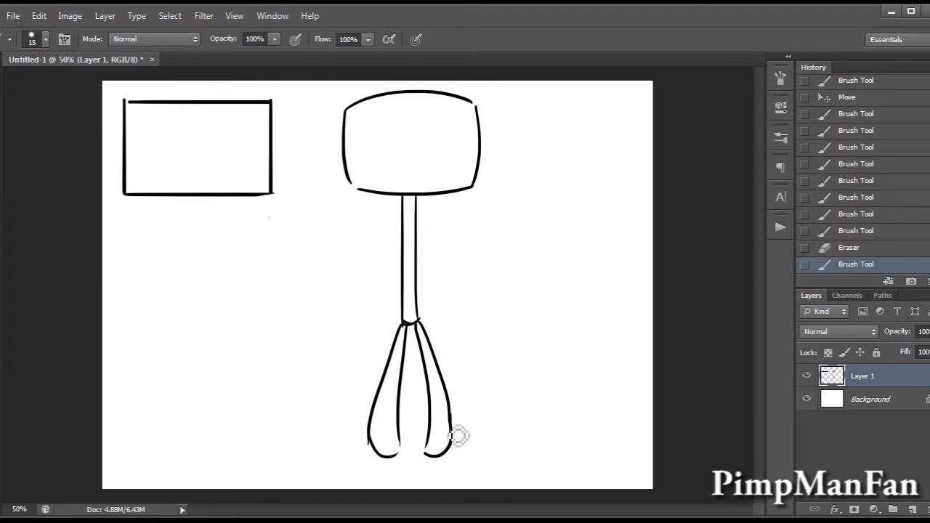
{"action": "mouse_move", "coordinate": [404, 207]}
{"action": "left_mouse_down"}
{"action": "mouse_move", "coordinate": [413, 195]}
{"action": "mouse_move", "coordinate": [419, 206]}
{"action": "left_mouse_up"}
{"action": "key", "text": "ctrl+alt+z"}
{"action": "key", "text": "ctrl+alt+z"}
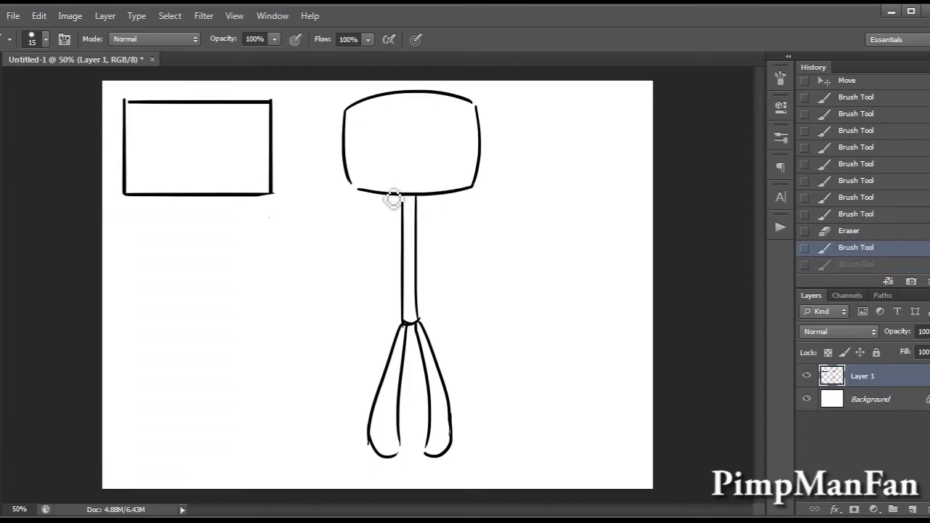
Draw the figure's left arm curving outward and down from just under the head, widening to a rounded end.
{"action": "mouse_move", "coordinate": [404, 206]}
{"action": "left_mouse_down"}
{"action": "mouse_move", "coordinate": [362, 282]}
{"action": "mouse_move", "coordinate": [359, 291]}
{"action": "mouse_move", "coordinate": [403, 218]}
{"action": "mouse_move", "coordinate": [361, 305]}
{"action": "left_mouse_up"}
{"action": "key", "text": "ctrl+z"}
{"action": "key", "text": "ctrl+z"}
{"action": "left_click_drag", "start_coordinate": [404, 197], "coordinate": [352, 300]}
{"action": "left_click_drag", "start_coordinate": [404, 202], "coordinate": [372, 299]}
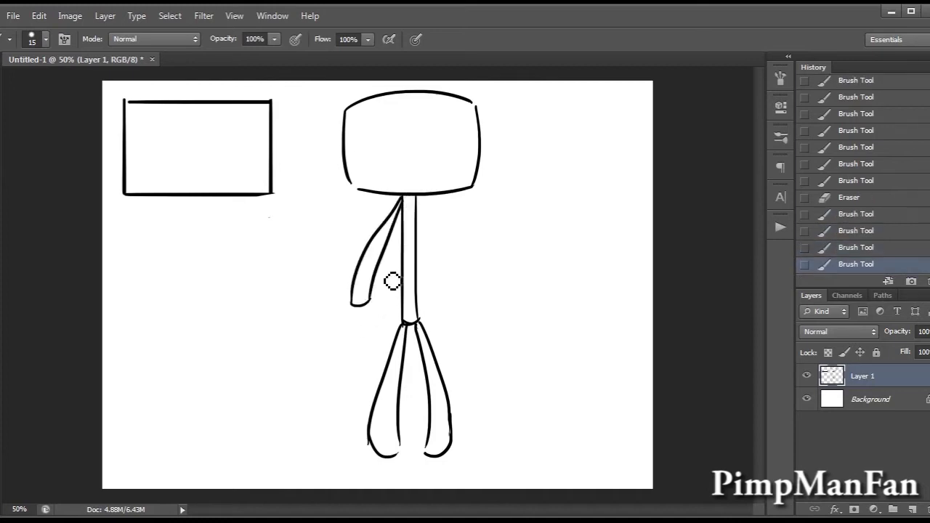
Draw the figure's right arm curving outward and down from just under the head, matching the left arm.
{"action": "left_click_drag", "start_coordinate": [419, 198], "coordinate": [445, 311]}
{"action": "key", "text": "ctrl+z"}
{"action": "left_click_drag", "start_coordinate": [419, 198], "coordinate": [454, 297]}
{"action": "left_click_drag", "start_coordinate": [417, 198], "coordinate": [450, 305]}
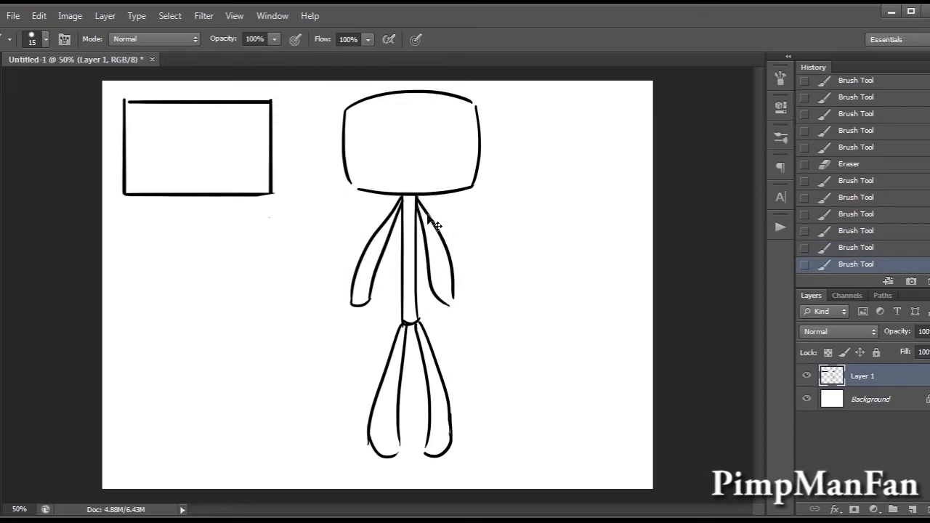
{"action": "key", "text": "ctrl+z"}
{"action": "left_click_drag", "start_coordinate": [414, 204], "coordinate": [436, 291]}
{"action": "key", "text": "ctrl+z"}
{"action": "mouse_move", "coordinate": [414, 198]}
{"action": "left_mouse_down"}
{"action": "mouse_move", "coordinate": [436, 294]}
{"action": "mouse_move", "coordinate": [454, 298]}
{"action": "left_mouse_up"}
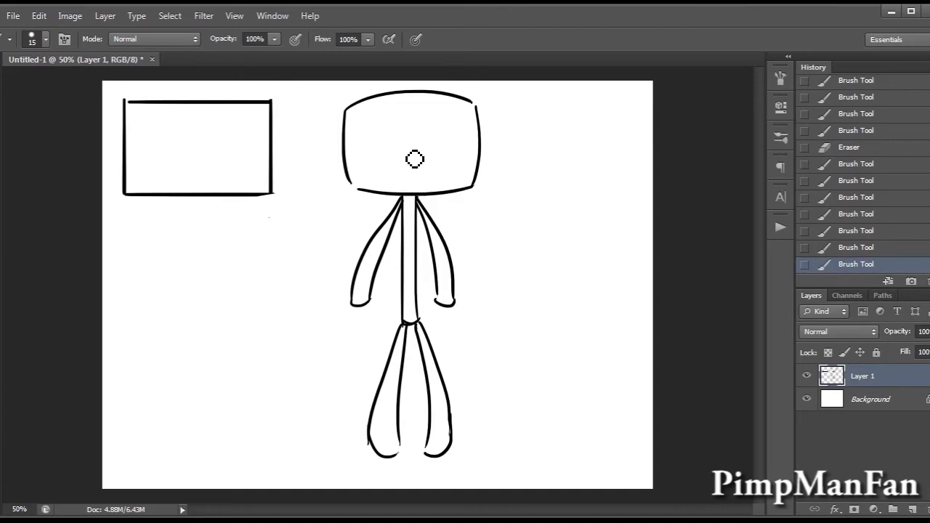
Draw two narrow rectangular eyes on the figure's rounded head.
{"action": "mouse_move", "coordinate": [356, 136]}
{"action": "left_mouse_down"}
{"action": "mouse_move", "coordinate": [405, 138]}
{"action": "mouse_move", "coordinate": [404, 154]}
{"action": "mouse_move", "coordinate": [401, 146]}
{"action": "mouse_move", "coordinate": [461, 152]}
{"action": "left_mouse_up"}
{"action": "key", "text": "ctrl+z"}
{"action": "key", "text": "ctrl+z"}
{"action": "left_click_drag", "start_coordinate": [435, 153], "coordinate": [463, 151]}
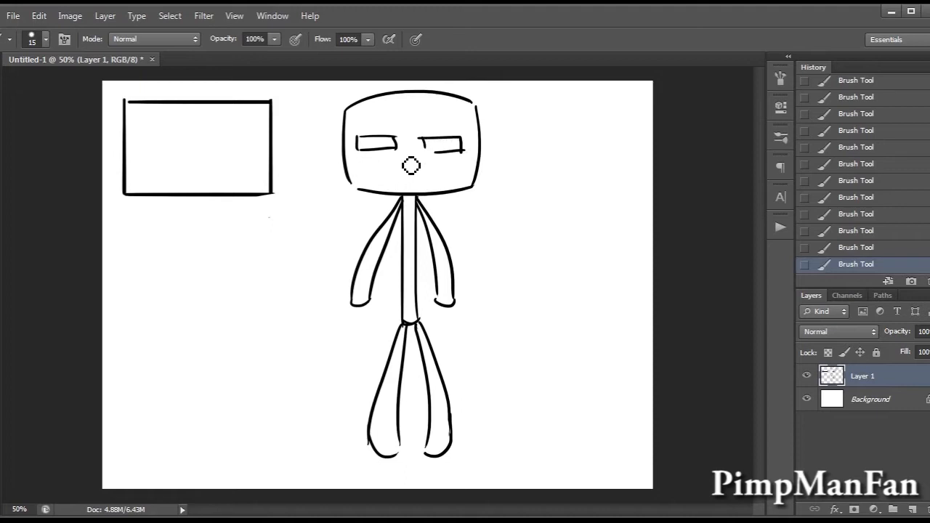
Draw two arch-shaped eyes, each a nested double curve, inside the separate rectangle.
{"action": "mouse_move", "coordinate": [143, 160]}
{"action": "left_mouse_down"}
{"action": "mouse_move", "coordinate": [184, 157]}
{"action": "mouse_move", "coordinate": [149, 165]}
{"action": "mouse_move", "coordinate": [165, 152]}
{"action": "mouse_move", "coordinate": [184, 165]}
{"action": "mouse_move", "coordinate": [255, 167]}
{"action": "mouse_move", "coordinate": [228, 164]}
{"action": "mouse_move", "coordinate": [251, 167]}
{"action": "mouse_move", "coordinate": [230, 140]}
{"action": "mouse_move", "coordinate": [247, 164]}
{"action": "left_mouse_up"}
{"action": "key", "text": "ctrl+z"}
{"action": "key", "text": "ctrl+alt+z"}
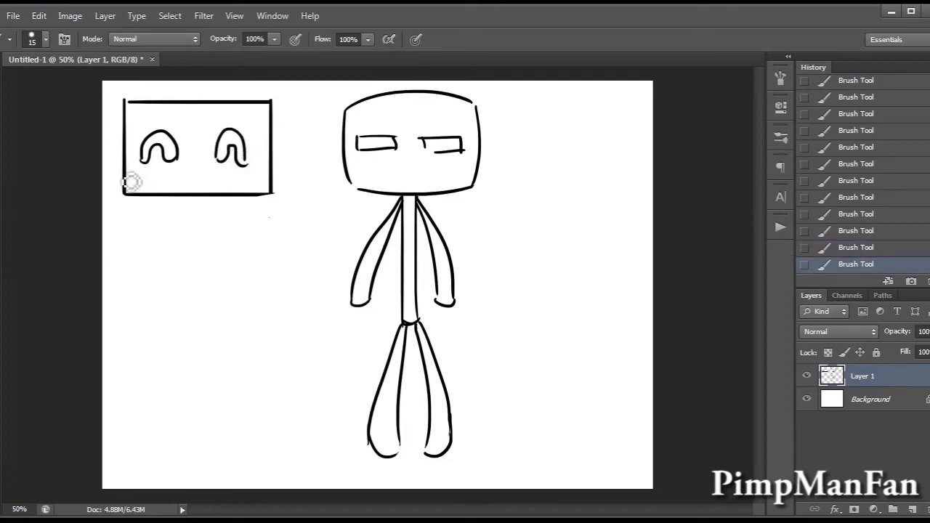
Draw oval cheeks and a tiny nose on the rectangular face, and irises and a U-shaped nose on the figure's head.
{"action": "left_click_drag", "start_coordinate": [143, 174], "coordinate": [138, 177]}
{"action": "mouse_move", "coordinate": [279, 171]}
{"action": "left_mouse_down"}
{"action": "mouse_move", "coordinate": [255, 177]}
{"action": "mouse_move", "coordinate": [279, 169]}
{"action": "left_mouse_up"}
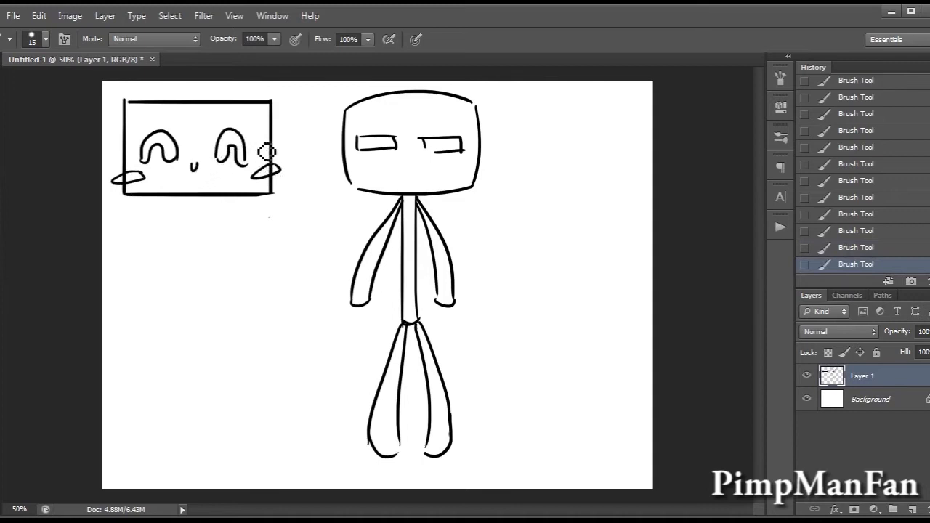
{"action": "mouse_move", "coordinate": [416, 177]}
{"action": "left_mouse_down"}
{"action": "mouse_move", "coordinate": [422, 160]}
{"action": "mouse_move", "coordinate": [383, 149]}
{"action": "mouse_move", "coordinate": [450, 151]}
{"action": "left_mouse_up"}
{"action": "key", "text": "ctrl+z"}
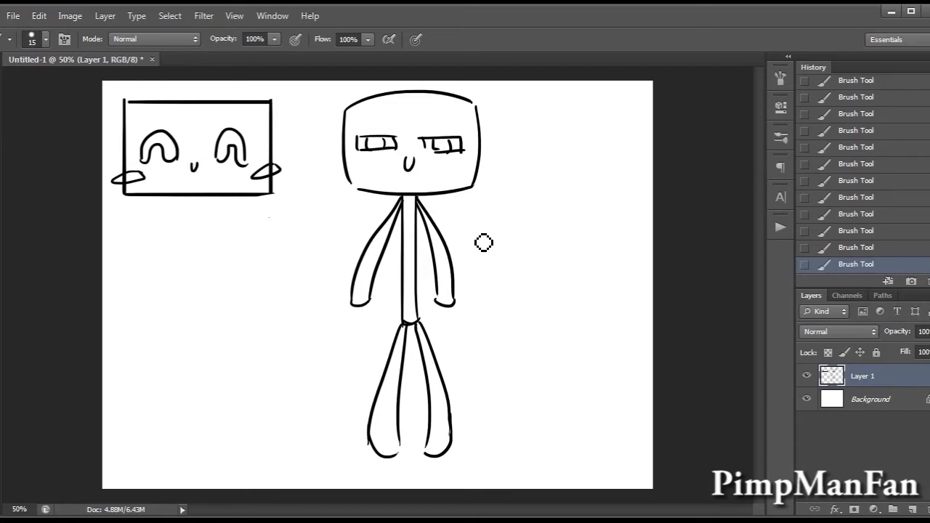
Hide the character layer and, on a new layer, draw two parallel vertical lines as the sides of a wide rectangle.
{"action": "left_click", "coordinate": [806, 377]}
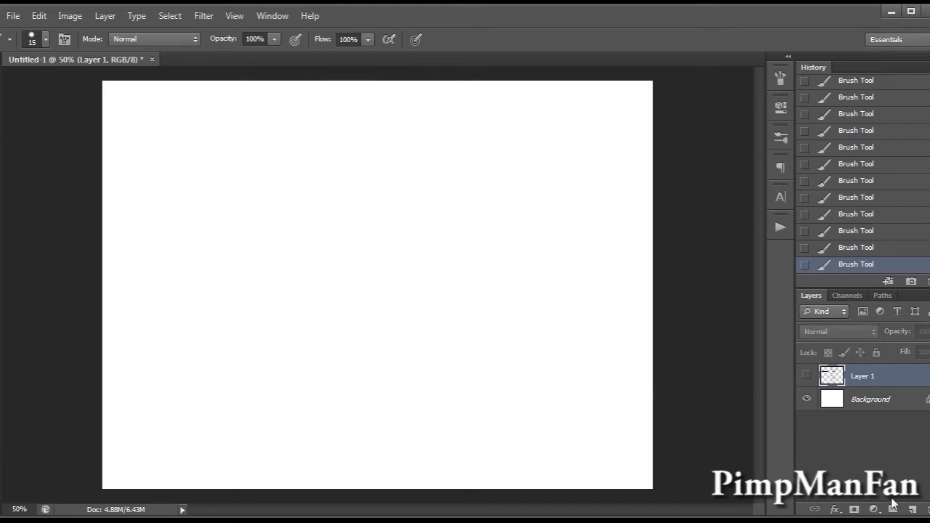
{"action": "left_click", "coordinate": [912, 510]}
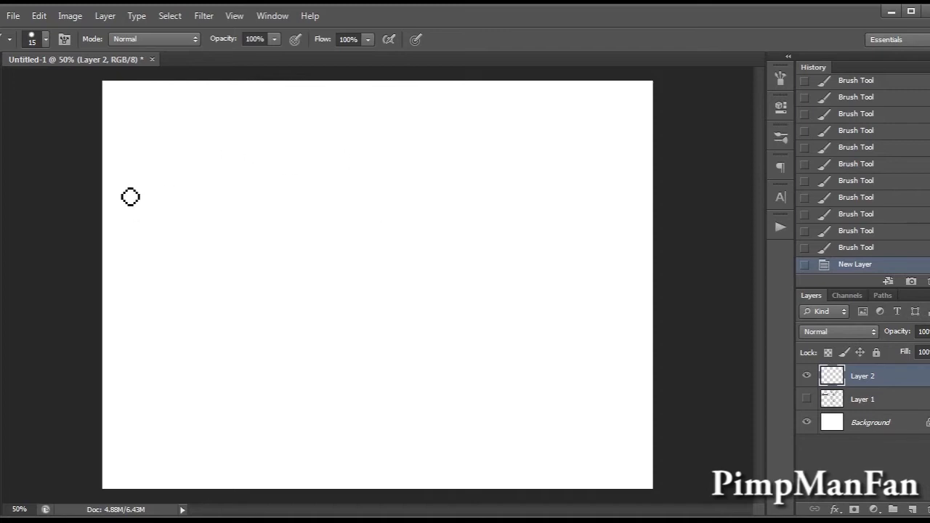
{"action": "mouse_move", "coordinate": [144, 154]}
{"action": "left_mouse_down"}
{"action": "mouse_move", "coordinate": [152, 207]}
{"action": "mouse_move", "coordinate": [144, 241]}
{"action": "left_mouse_up"}
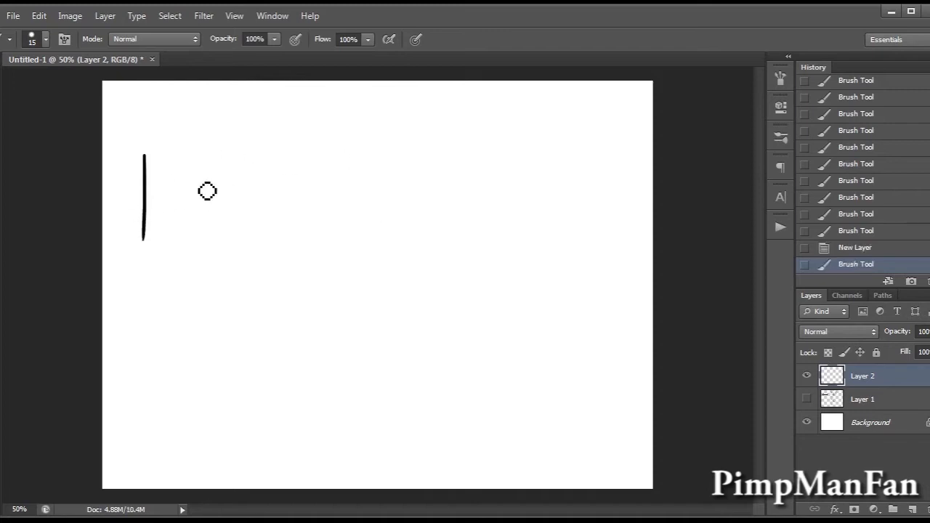
{"action": "key", "text": "ctrl+z"}
{"action": "left_click_drag", "start_coordinate": [143, 154], "coordinate": [142, 265]}
{"action": "mouse_move", "coordinate": [305, 147]}
{"action": "left_mouse_down"}
{"action": "mouse_move", "coordinate": [315, 199]}
{"action": "mouse_move", "coordinate": [305, 272]}
{"action": "left_mouse_up"}
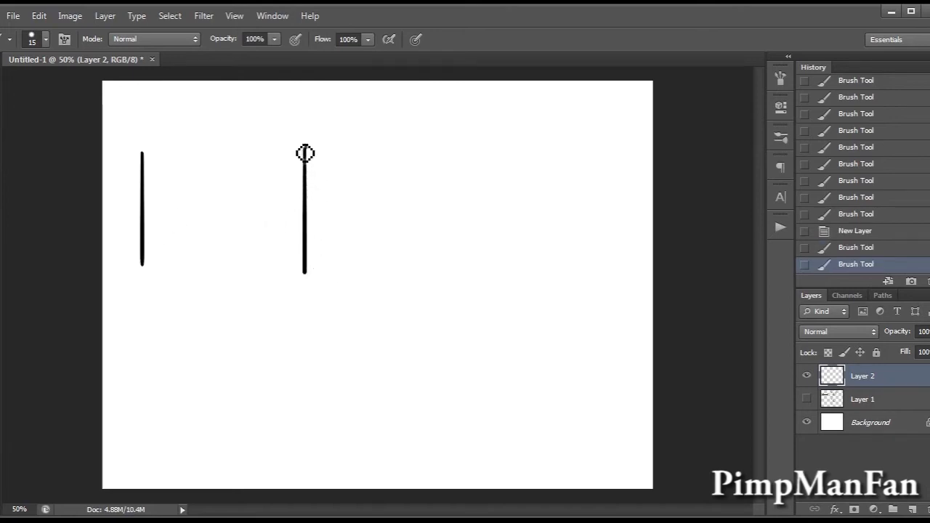
Trim the upper and lower ends of the two vertical lines level by cutting away the excess with rectangular selections.
{"action": "key", "text": "m"}
{"action": "left_click_drag", "start_coordinate": [122, 123], "coordinate": [381, 149]}
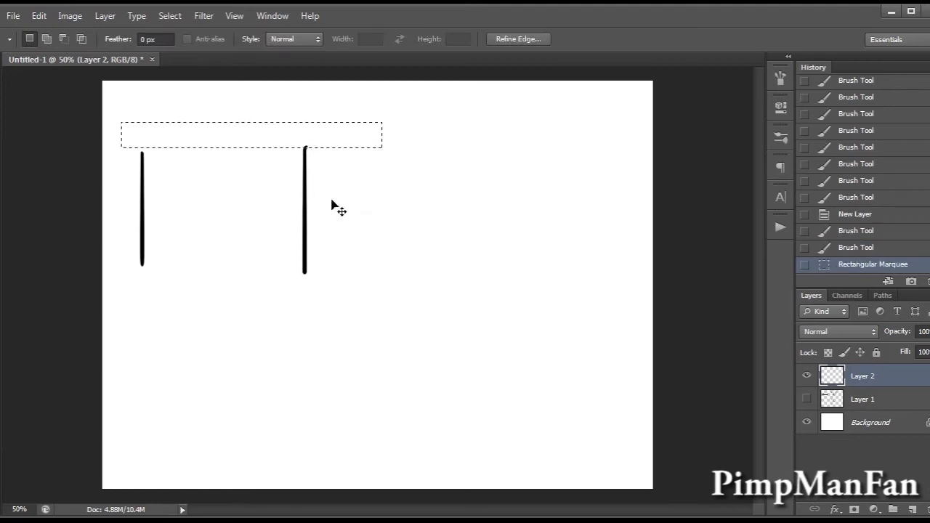
{"action": "key", "text": "ctrl+x"}
{"action": "left_click_drag", "start_coordinate": [391, 256], "coordinate": [394, 263]}
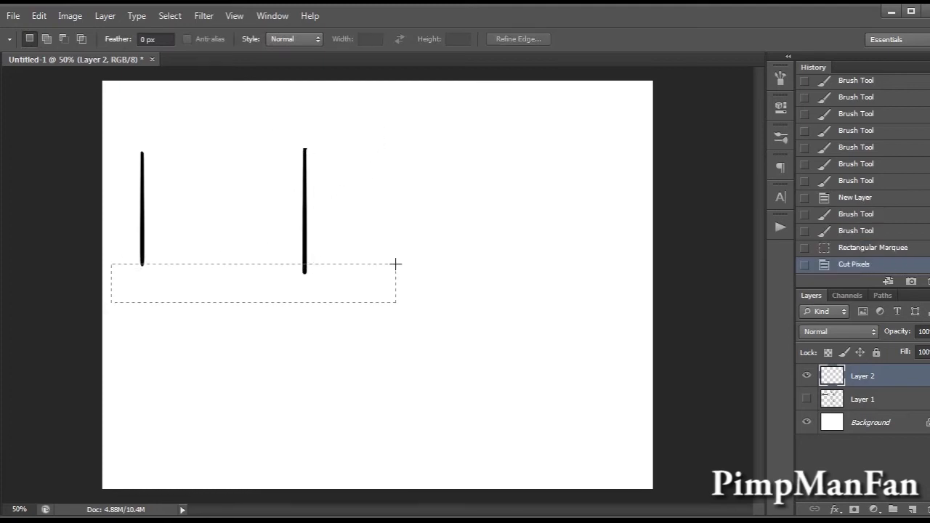
{"action": "key", "text": "ctrl+x"}
{"action": "key", "text": "b"}
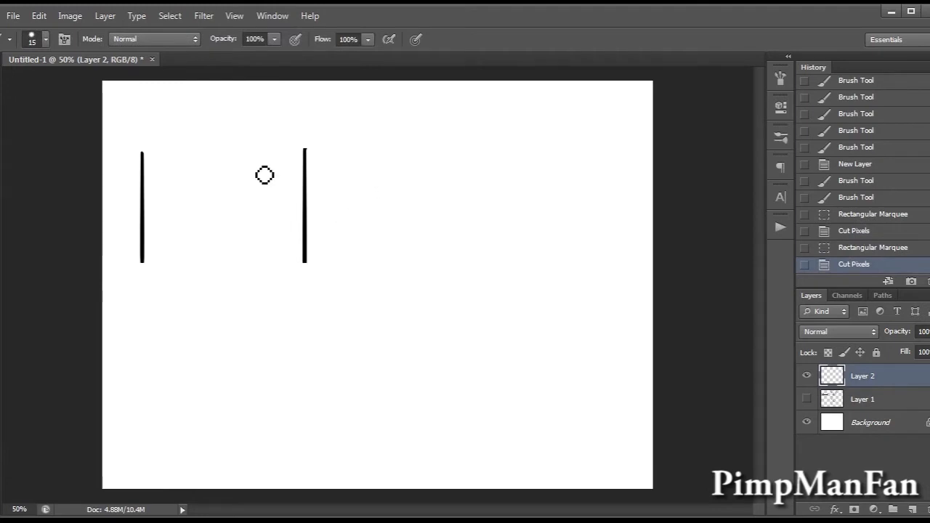
Close the rectangle with straight horizontal top and bottom edges and erase the overshoot at the lower-right corner.
{"action": "left_click_drag", "start_coordinate": [143, 153], "coordinate": [303, 154]}
{"action": "left_click_drag", "start_coordinate": [142, 264], "coordinate": [306, 263]}
{"action": "key", "text": "ctrl+z"}
{"action": "left_click_drag", "start_coordinate": [144, 263], "coordinate": [316, 263]}
{"action": "key", "text": "e"}
{"action": "left_click", "coordinate": [318, 264]}
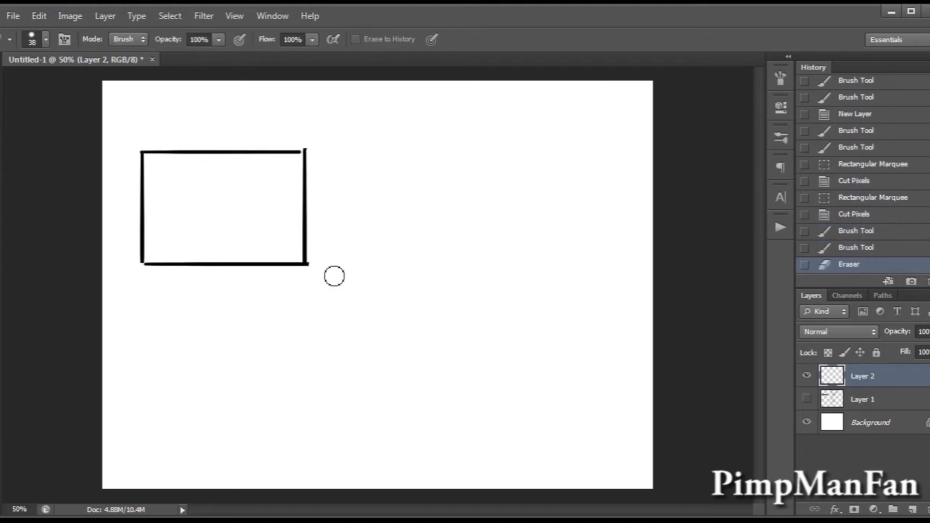
{"action": "key", "text": "b"}
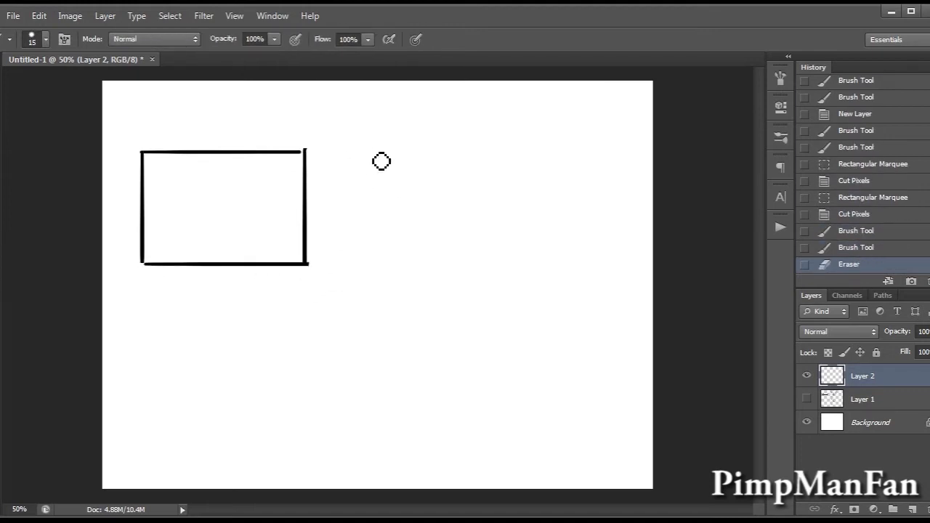
Draw a small square beside the large rectangle as the front face of a cube.
{"action": "left_click_drag", "start_coordinate": [367, 119], "coordinate": [369, 198]}
{"action": "left_click_drag", "start_coordinate": [433, 110], "coordinate": [434, 186]}
{"action": "key", "text": "ctrl+z"}
{"action": "left_click_drag", "start_coordinate": [439, 117], "coordinate": [441, 198]}
{"action": "left_click_drag", "start_coordinate": [369, 199], "coordinate": [441, 198]}
{"action": "left_click_drag", "start_coordinate": [364, 119], "coordinate": [439, 118]}
Complete the small square as a see-through wireframe cube by adding the receding edges and the back face.
{"action": "mouse_move", "coordinate": [364, 119]}
{"action": "left_mouse_down"}
{"action": "mouse_move", "coordinate": [416, 104]}
{"action": "mouse_move", "coordinate": [465, 109]}
{"action": "mouse_move", "coordinate": [375, 202]}
{"action": "left_mouse_up"}
{"action": "key", "text": "ctrl+z"}
{"action": "left_click_drag", "start_coordinate": [415, 167], "coordinate": [370, 203]}
{"action": "mouse_move", "coordinate": [416, 166]}
{"action": "left_mouse_down"}
{"action": "mouse_move", "coordinate": [464, 174]}
{"action": "mouse_move", "coordinate": [462, 166]}
{"action": "left_mouse_up"}
{"action": "key", "text": "ctrl+z"}
{"action": "left_click_drag", "start_coordinate": [443, 202], "coordinate": [471, 170]}
{"action": "left_click_drag", "start_coordinate": [466, 111], "coordinate": [465, 175]}
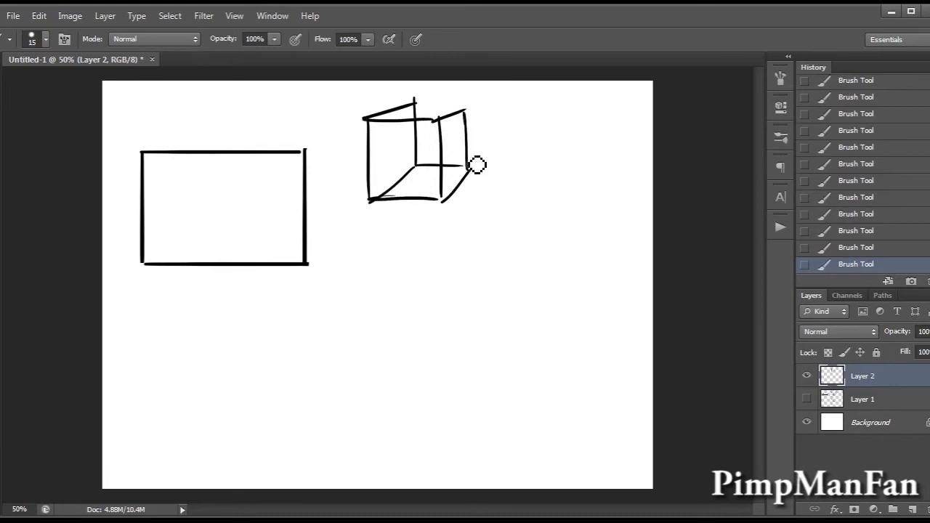
{"action": "left_click_drag", "start_coordinate": [415, 105], "coordinate": [469, 102]}
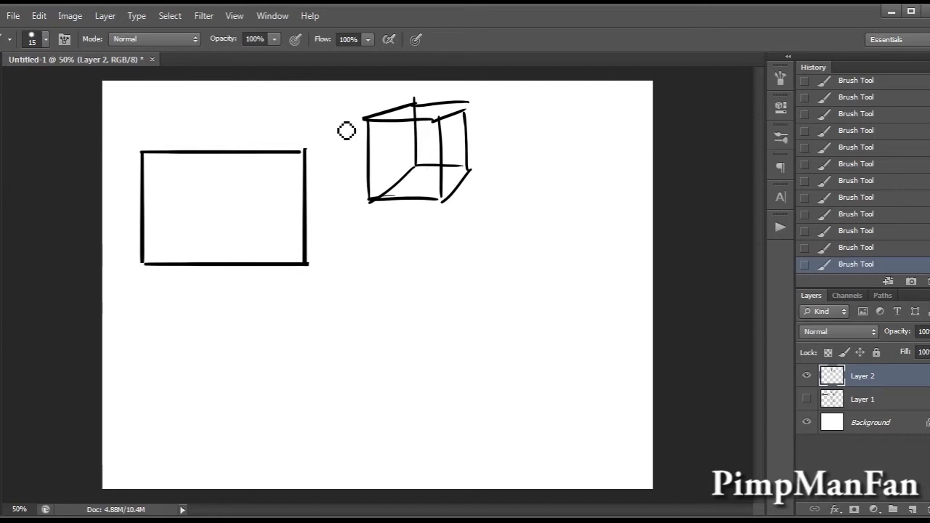
Turn the large rectangle into a solid box by drawing its receding top and right faces.
{"action": "left_click_drag", "start_coordinate": [143, 152], "coordinate": [183, 132]}
{"action": "mouse_move", "coordinate": [303, 152]}
{"action": "left_mouse_down"}
{"action": "mouse_move", "coordinate": [328, 138]}
{"action": "mouse_move", "coordinate": [336, 259]}
{"action": "left_mouse_up"}
{"action": "key", "text": "ctrl+z"}
{"action": "mouse_move", "coordinate": [333, 135]}
{"action": "left_mouse_down"}
{"action": "mouse_move", "coordinate": [342, 193]}
{"action": "mouse_move", "coordinate": [333, 244]}
{"action": "mouse_move", "coordinate": [346, 224]}
{"action": "mouse_move", "coordinate": [332, 257]}
{"action": "mouse_move", "coordinate": [311, 265]}
{"action": "left_mouse_up"}
{"action": "key", "text": "ctrl+z"}
{"action": "left_click_drag", "start_coordinate": [183, 135], "coordinate": [332, 136]}
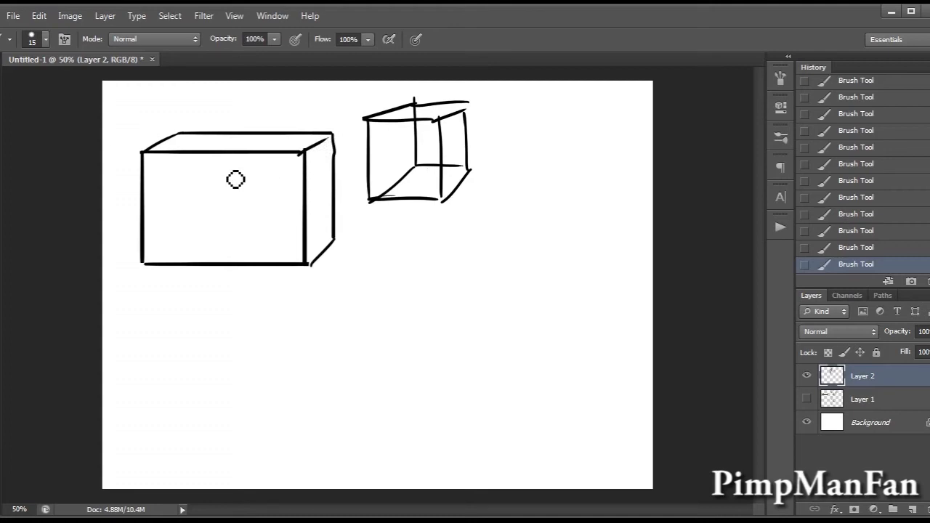
Reinforce the large box's receding edges and draw direction arrows along its top-left, top and right edges and on its front face.
{"action": "left_click_drag", "start_coordinate": [130, 153], "coordinate": [161, 130]}
{"action": "left_click_drag", "start_coordinate": [305, 152], "coordinate": [333, 134]}
{"action": "left_click_drag", "start_coordinate": [310, 268], "coordinate": [339, 237]}
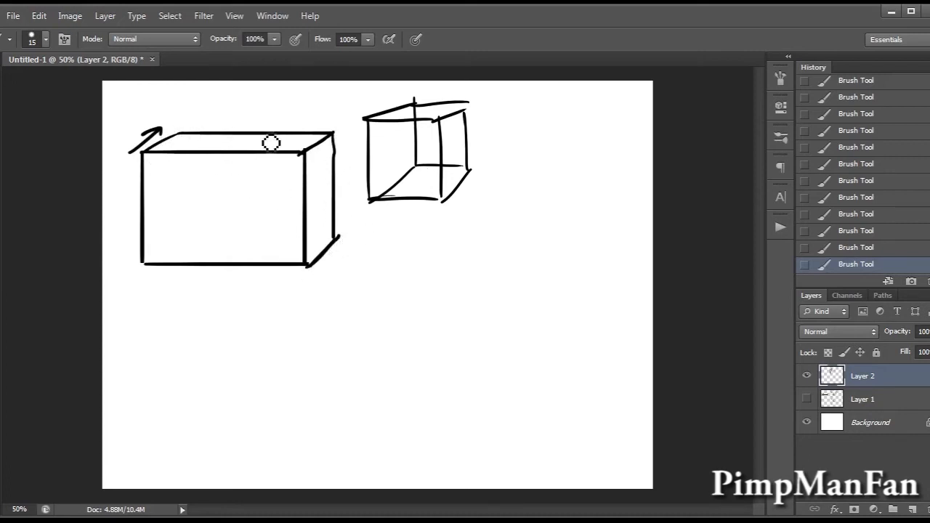
{"action": "left_click_drag", "start_coordinate": [204, 125], "coordinate": [270, 120]}
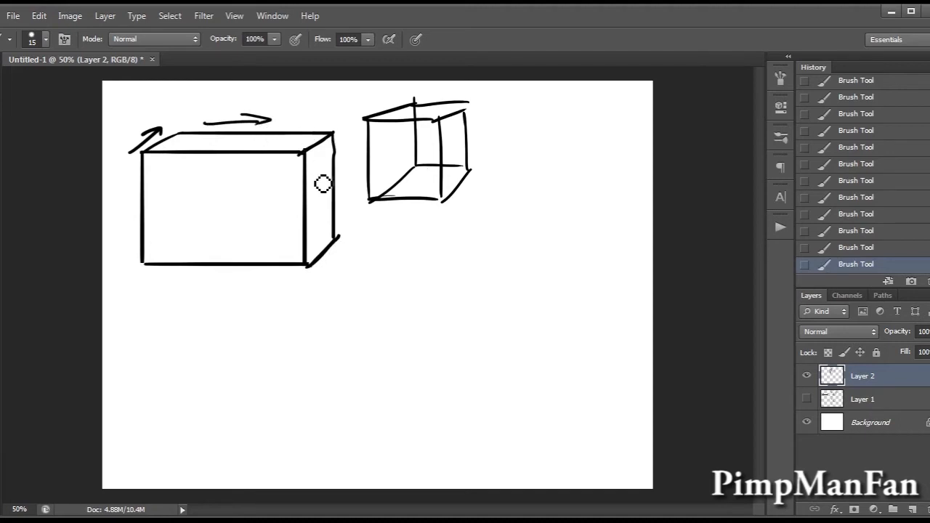
{"action": "mouse_move", "coordinate": [341, 151]}
{"action": "left_mouse_down"}
{"action": "mouse_move", "coordinate": [343, 218]}
{"action": "mouse_move", "coordinate": [356, 201]}
{"action": "left_mouse_up"}
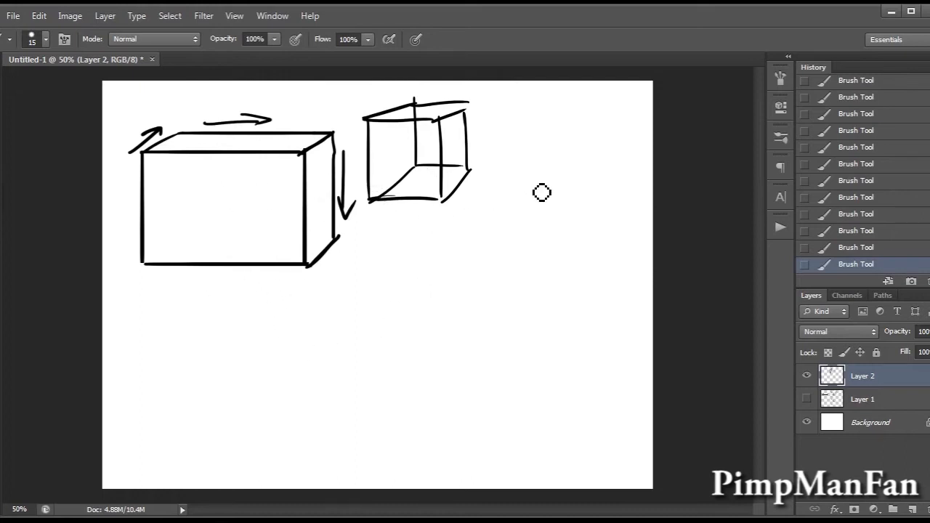
{"action": "mouse_move", "coordinate": [226, 193]}
{"action": "left_mouse_down"}
{"action": "mouse_move", "coordinate": [204, 227]}
{"action": "mouse_move", "coordinate": [196, 219]}
{"action": "mouse_move", "coordinate": [216, 231]}
{"action": "left_mouse_up"}
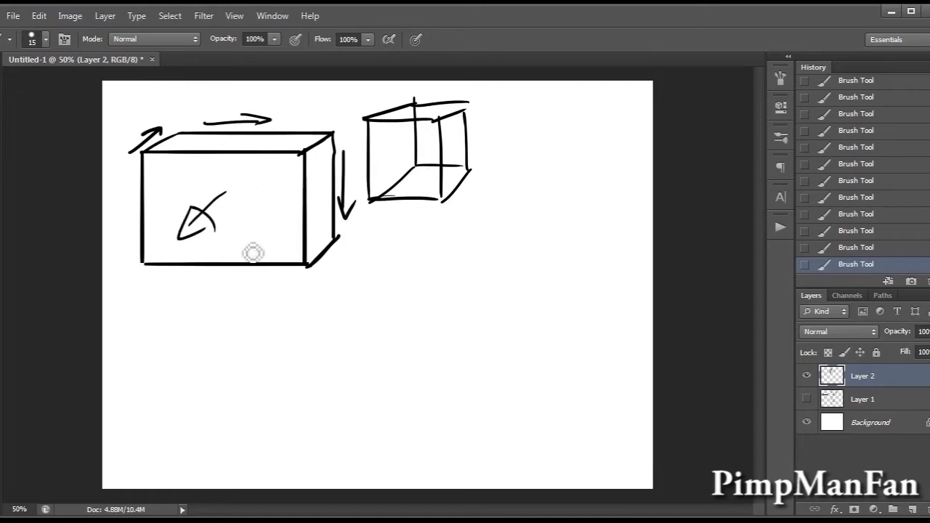
Draw a box to the right of the cube showing its left side and top, and try shading the large box's top face.
{"action": "mouse_move", "coordinate": [537, 120]}
{"action": "left_mouse_down"}
{"action": "mouse_move", "coordinate": [616, 134]}
{"action": "mouse_move", "coordinate": [615, 187]}
{"action": "mouse_move", "coordinate": [548, 182]}
{"action": "mouse_move", "coordinate": [535, 127]}
{"action": "left_mouse_up"}
{"action": "left_click_drag", "start_coordinate": [528, 180], "coordinate": [509, 170]}
{"action": "left_click_drag", "start_coordinate": [513, 125], "coordinate": [507, 168]}
{"action": "mouse_move", "coordinate": [613, 118]}
{"action": "left_mouse_down"}
{"action": "mouse_move", "coordinate": [590, 114]}
{"action": "mouse_move", "coordinate": [609, 115]}
{"action": "mouse_move", "coordinate": [515, 124]}
{"action": "left_mouse_up"}
{"action": "key", "text": "ctrl+z"}
{"action": "left_click_drag", "start_coordinate": [588, 112], "coordinate": [518, 116]}
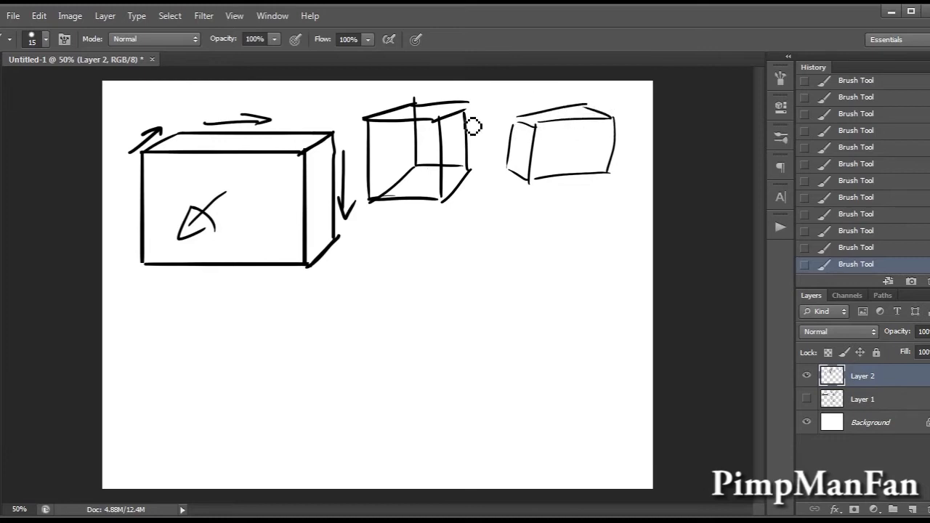
{"action": "mouse_move", "coordinate": [235, 144]}
{"action": "left_mouse_down"}
{"action": "mouse_move", "coordinate": [292, 139]}
{"action": "mouse_move", "coordinate": [297, 149]}
{"action": "mouse_move", "coordinate": [293, 157]}
{"action": "mouse_move", "coordinate": [157, 142]}
{"action": "left_mouse_up"}
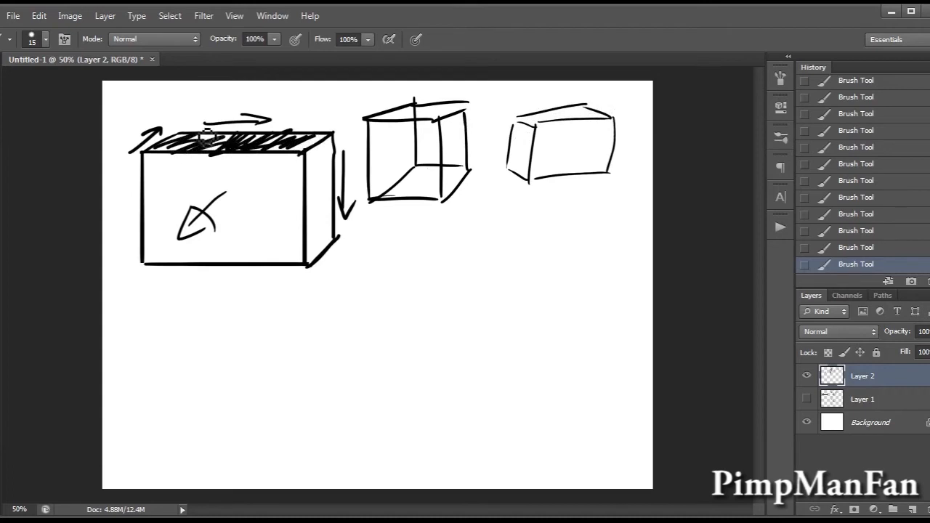
{"action": "key", "text": "ctrl+z"}
Draw another box below the right-hand one, seen from below with its left side and underside showing.
{"action": "mouse_move", "coordinate": [504, 227]}
{"action": "left_mouse_down"}
{"action": "mouse_move", "coordinate": [506, 274]}
{"action": "mouse_move", "coordinate": [592, 223]}
{"action": "mouse_move", "coordinate": [594, 267]}
{"action": "left_mouse_up"}
{"action": "mouse_move", "coordinate": [497, 274]}
{"action": "left_mouse_down"}
{"action": "mouse_move", "coordinate": [593, 269]}
{"action": "mouse_move", "coordinate": [574, 276]}
{"action": "left_mouse_up"}
{"action": "left_click_drag", "start_coordinate": [508, 273], "coordinate": [499, 281]}
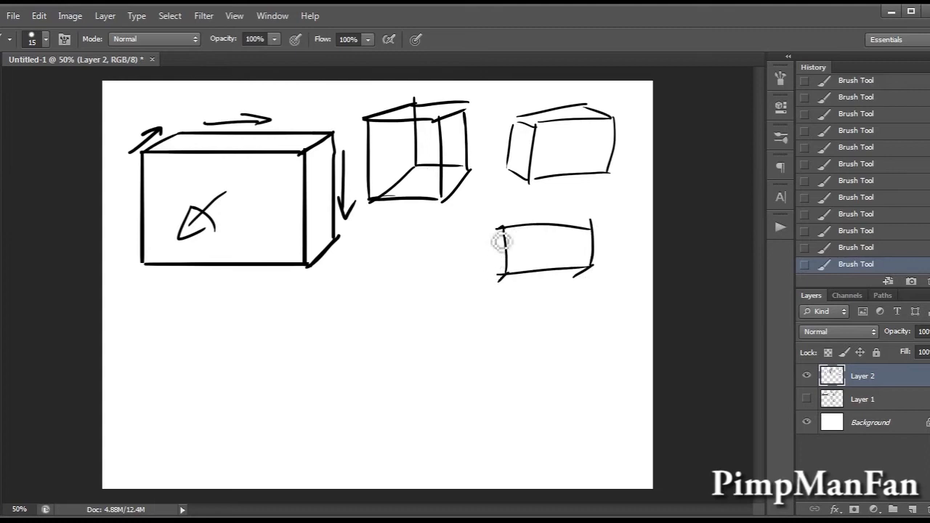
{"action": "mouse_move", "coordinate": [486, 231]}
{"action": "left_mouse_down"}
{"action": "mouse_move", "coordinate": [493, 276]}
{"action": "mouse_move", "coordinate": [585, 273]}
{"action": "left_mouse_up"}
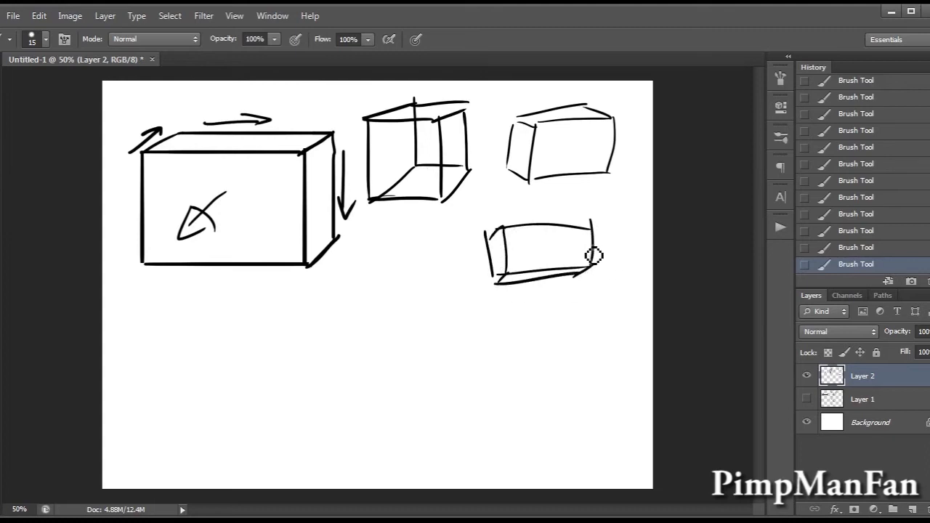
{"action": "mouse_move", "coordinate": [511, 285]}
{"action": "left_mouse_down"}
{"action": "mouse_move", "coordinate": [538, 277]}
{"action": "mouse_move", "coordinate": [561, 286]}
{"action": "mouse_move", "coordinate": [592, 270]}
{"action": "left_mouse_up"}
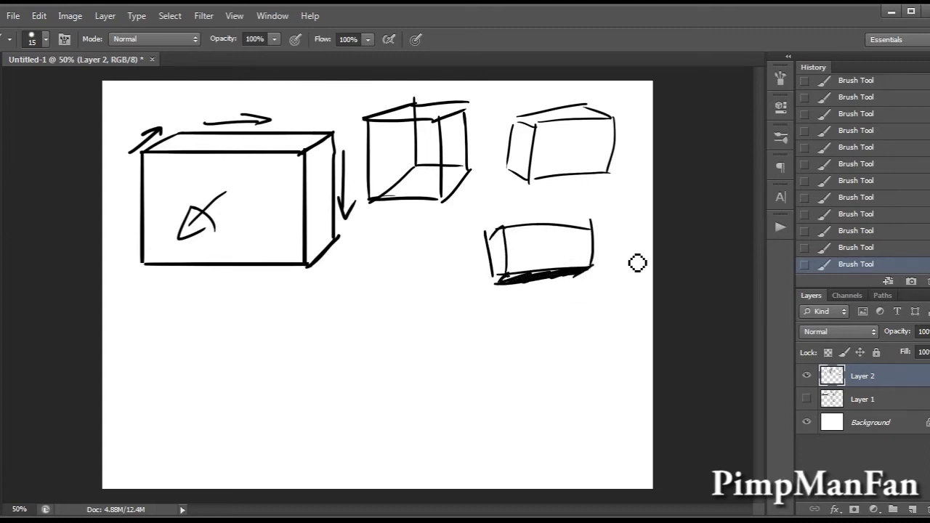
{"action": "key", "text": "ctrl+z"}
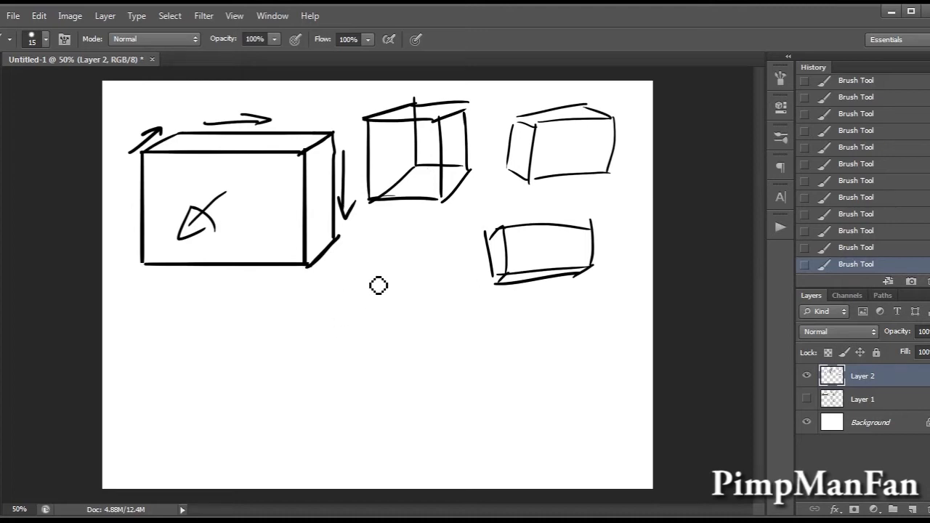
Draw a narrow upright rectangle below the cube and, beside it, a small upright box with top and right faces.
{"action": "mouse_move", "coordinate": [374, 246]}
{"action": "left_mouse_down"}
{"action": "mouse_move", "coordinate": [373, 317]}
{"action": "mouse_move", "coordinate": [408, 249]}
{"action": "mouse_move", "coordinate": [404, 320]}
{"action": "mouse_move", "coordinate": [376, 329]}
{"action": "left_mouse_up"}
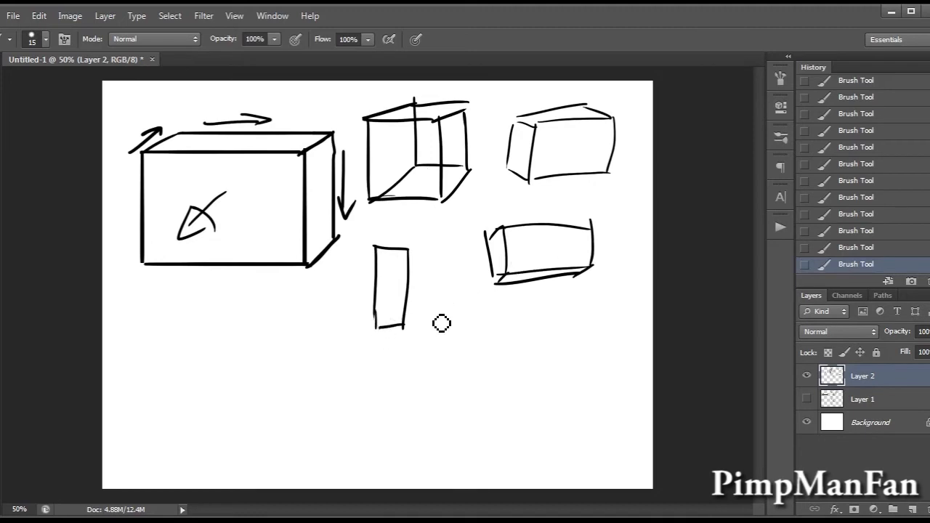
{"action": "left_click_drag", "start_coordinate": [428, 288], "coordinate": [429, 344]}
{"action": "left_click_drag", "start_coordinate": [459, 291], "coordinate": [460, 343]}
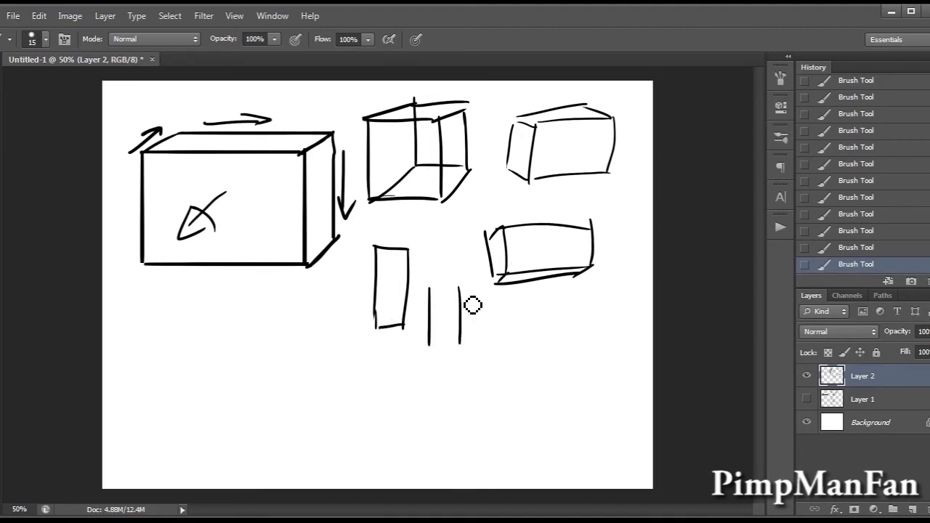
{"action": "mouse_move", "coordinate": [430, 289]}
{"action": "left_mouse_down"}
{"action": "mouse_move", "coordinate": [475, 293]}
{"action": "mouse_move", "coordinate": [476, 335]}
{"action": "mouse_move", "coordinate": [430, 347]}
{"action": "left_mouse_up"}
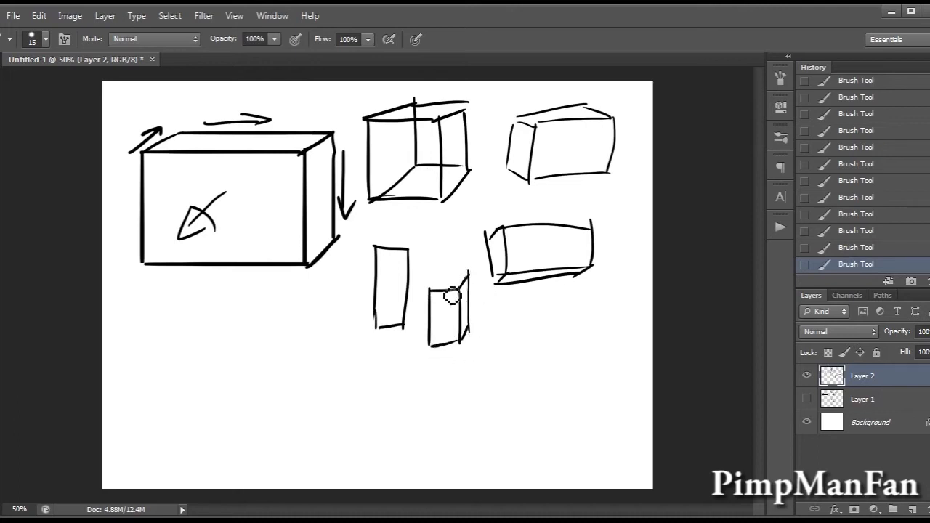
{"action": "mouse_move", "coordinate": [430, 289]}
{"action": "left_mouse_down"}
{"action": "mouse_move", "coordinate": [460, 271]}
{"action": "mouse_move", "coordinate": [451, 278]}
{"action": "mouse_move", "coordinate": [484, 277]}
{"action": "mouse_move", "coordinate": [444, 267]}
{"action": "left_mouse_up"}
{"action": "key", "text": "e"}
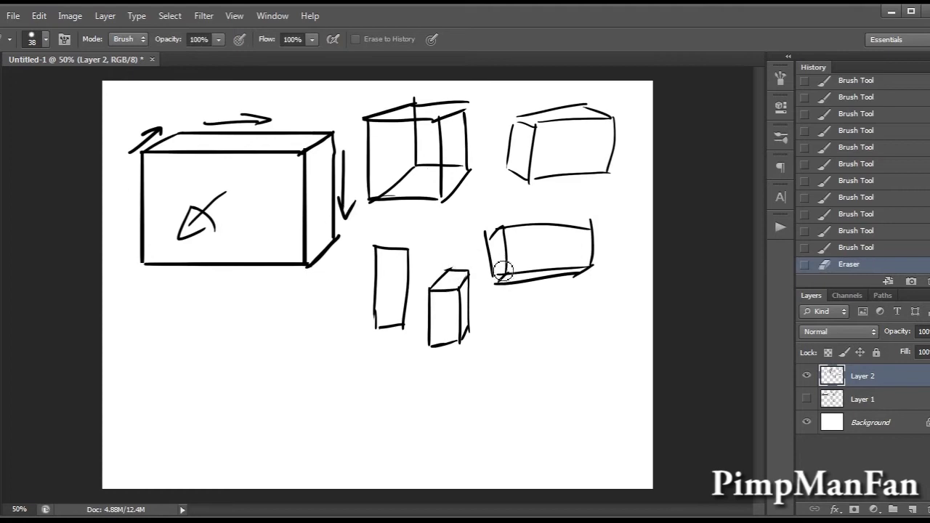
Draw an arrow pointing right from the side face of the small upright box.
{"action": "key", "text": "b"}
{"action": "left_click_drag", "start_coordinate": [469, 309], "coordinate": [483, 308]}
{"action": "mouse_move", "coordinate": [481, 298]}
{"action": "left_mouse_down"}
{"action": "mouse_move", "coordinate": [508, 317]}
{"action": "mouse_move", "coordinate": [481, 299]}
{"action": "left_mouse_up"}
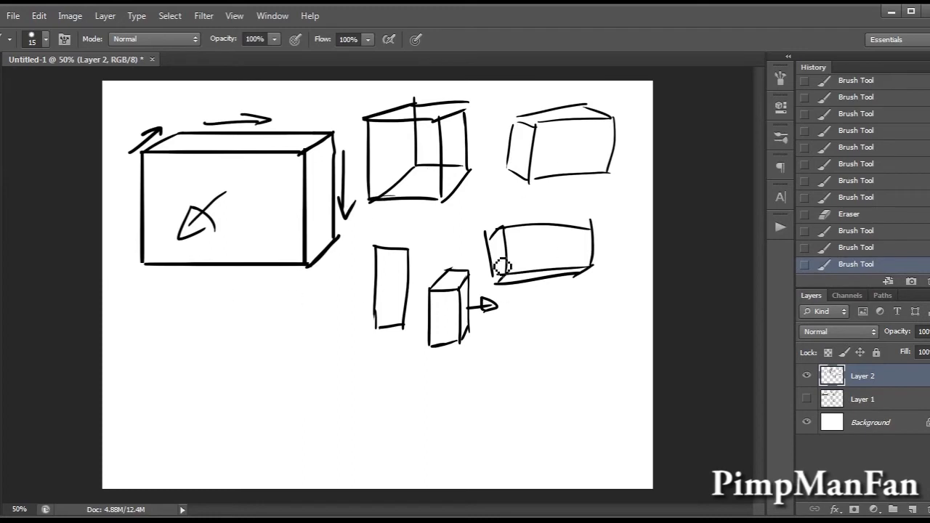
{"action": "left_click_drag", "start_coordinate": [593, 244], "coordinate": [592, 262]}
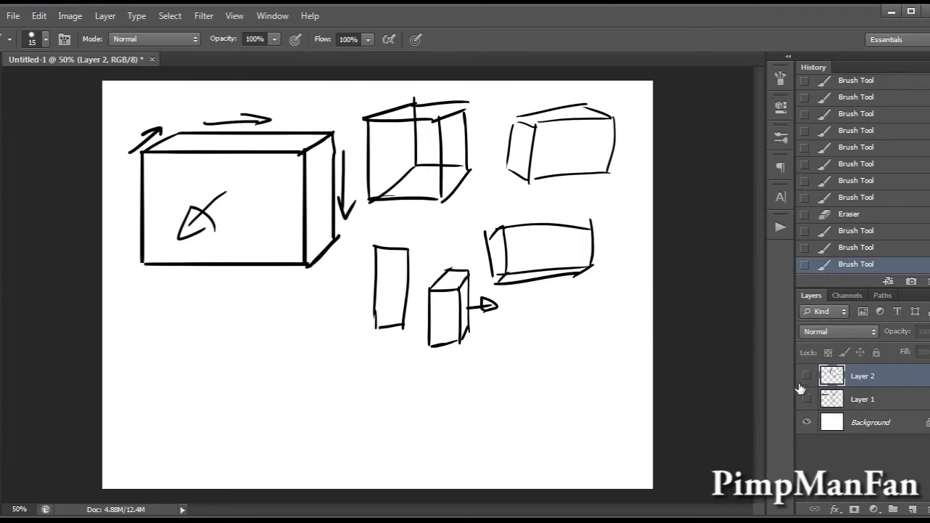
Hide the box sketches and, on a new layer, draw a tall, very narrow upright box with thin top and right faces.
{"action": "left_click", "coordinate": [806, 376]}
{"action": "left_click", "coordinate": [912, 508]}
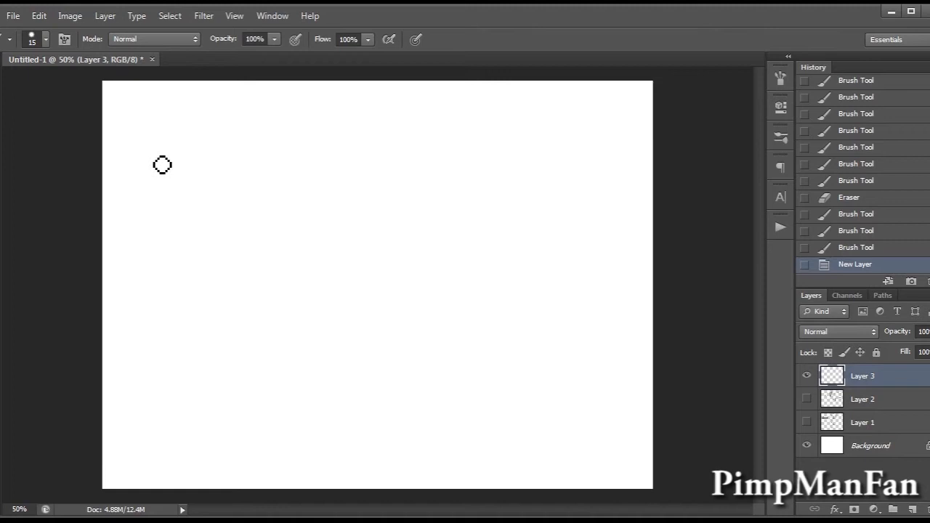
{"action": "left_click_drag", "start_coordinate": [164, 129], "coordinate": [181, 320]}
{"action": "key", "text": "ctrl+z"}
{"action": "mouse_move", "coordinate": [159, 124]}
{"action": "left_mouse_down"}
{"action": "mouse_move", "coordinate": [177, 312]}
{"action": "mouse_move", "coordinate": [172, 305]}
{"action": "left_mouse_up"}
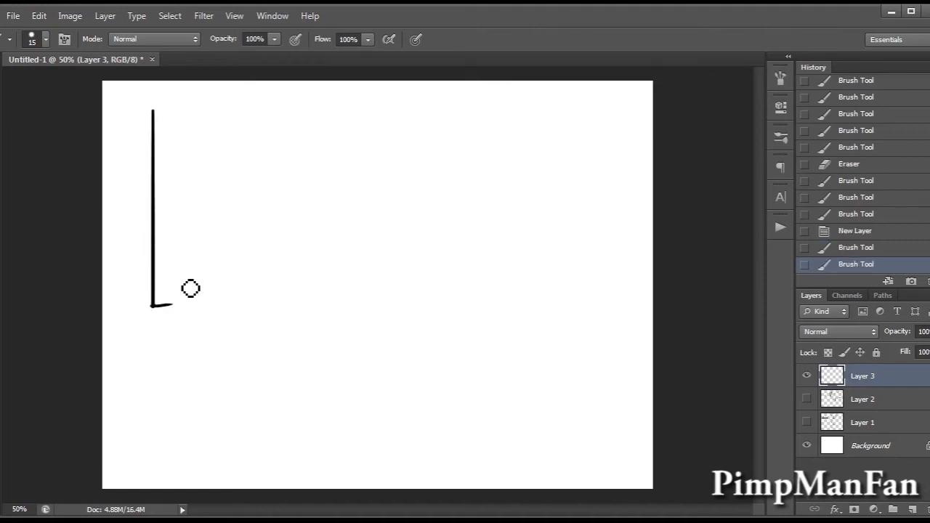
{"action": "left_click_drag", "start_coordinate": [168, 111], "coordinate": [168, 298]}
{"action": "left_click_drag", "start_coordinate": [151, 110], "coordinate": [169, 111]}
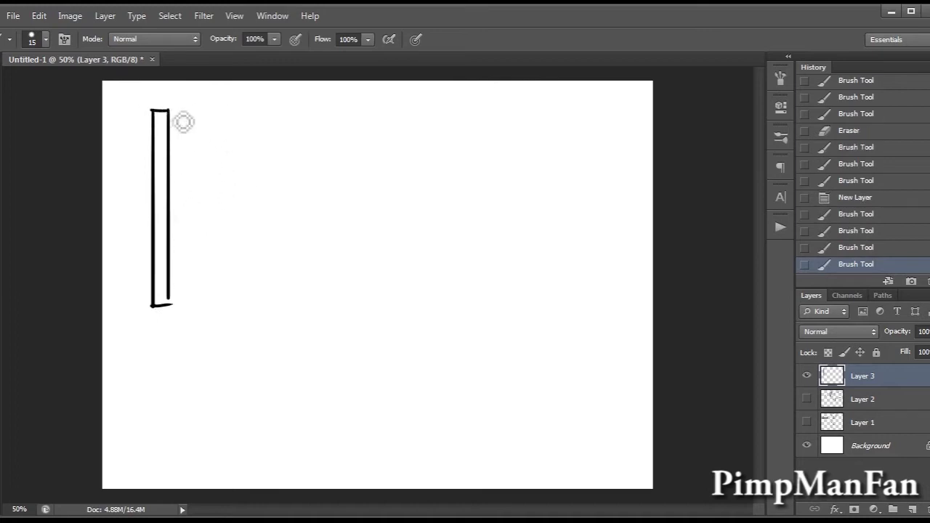
{"action": "mouse_move", "coordinate": [169, 111]}
{"action": "left_mouse_down"}
{"action": "mouse_move", "coordinate": [193, 115]}
{"action": "mouse_move", "coordinate": [182, 117]}
{"action": "mouse_move", "coordinate": [169, 304]}
{"action": "left_mouse_up"}
{"action": "left_click_drag", "start_coordinate": [169, 298], "coordinate": [169, 306]}
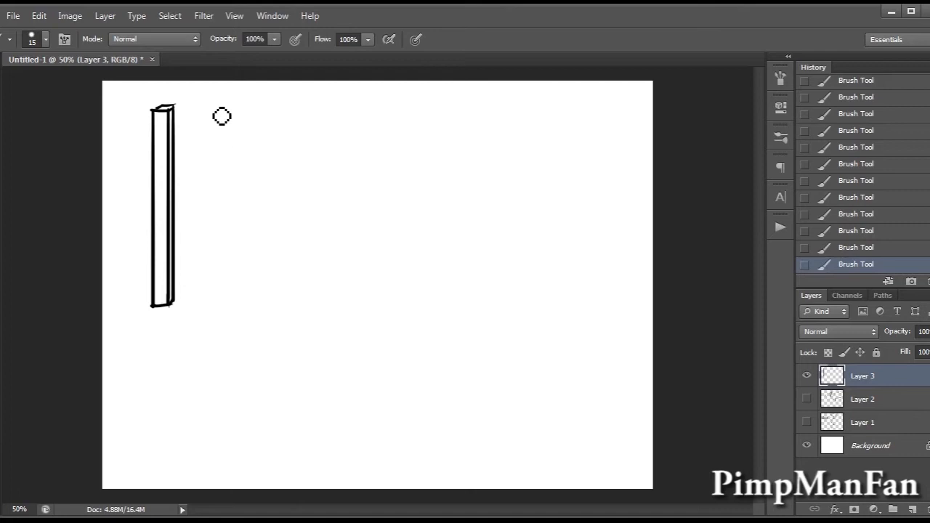
{"action": "left_click_drag", "start_coordinate": [229, 114], "coordinate": [223, 229]}
{"action": "left_click_drag", "start_coordinate": [230, 135], "coordinate": [218, 275]}
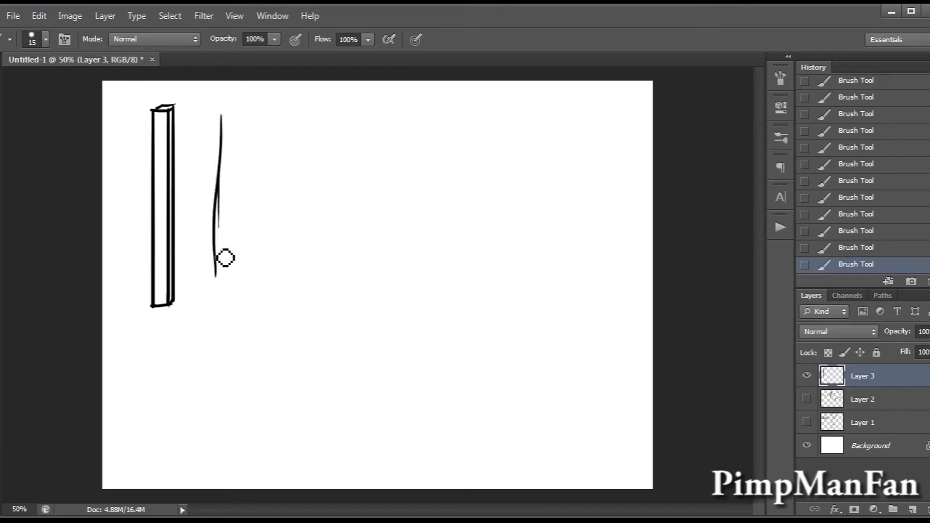
{"action": "key", "text": "ctrl+alt+z"}
{"action": "key", "text": "ctrl+alt+z"}
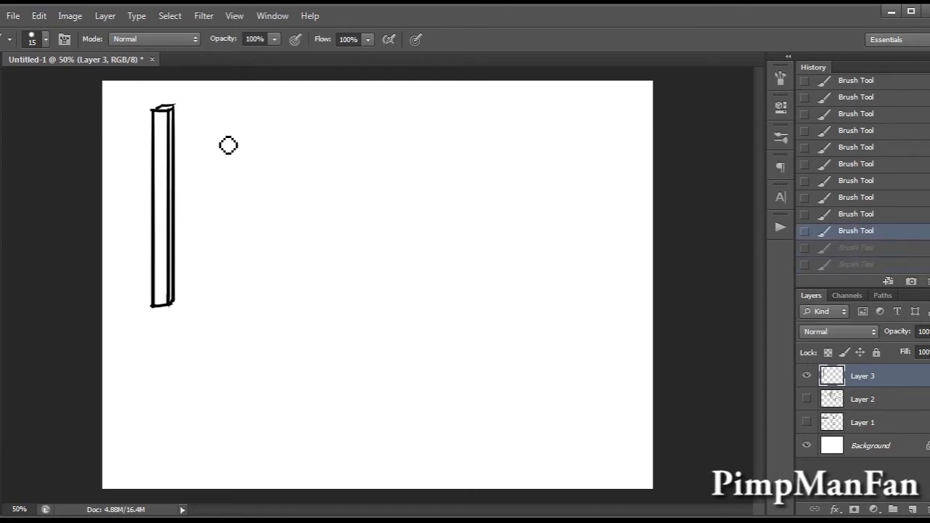
Draw a tall, narrow limb shape beside the upright box, widening downward and ending in a rounded bottom.
{"action": "mouse_move", "coordinate": [225, 104]}
{"action": "left_mouse_down"}
{"action": "mouse_move", "coordinate": [213, 291]}
{"action": "mouse_move", "coordinate": [230, 303]}
{"action": "left_mouse_up"}
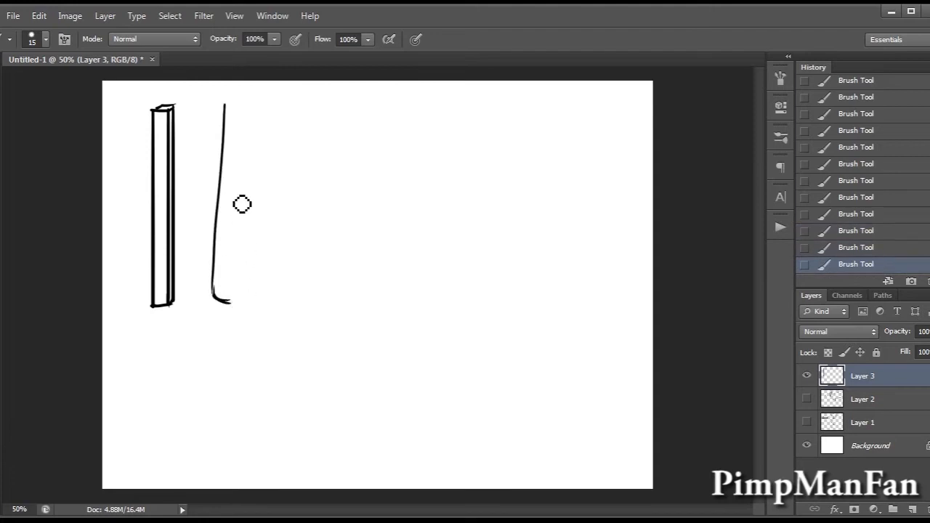
{"action": "left_click_drag", "start_coordinate": [242, 109], "coordinate": [243, 306]}
{"action": "left_click_drag", "start_coordinate": [241, 207], "coordinate": [242, 295]}
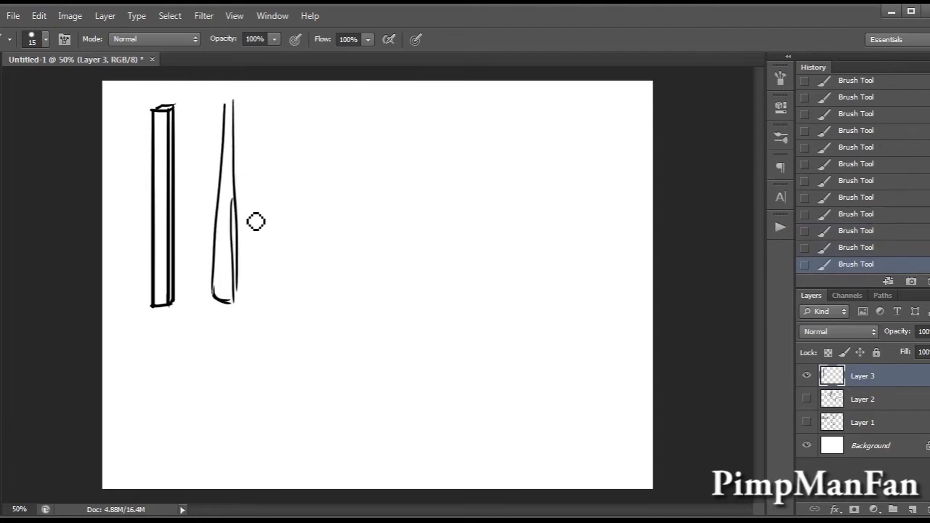
{"action": "key", "text": "ctrl+z"}
{"action": "left_click_drag", "start_coordinate": [242, 206], "coordinate": [241, 312]}
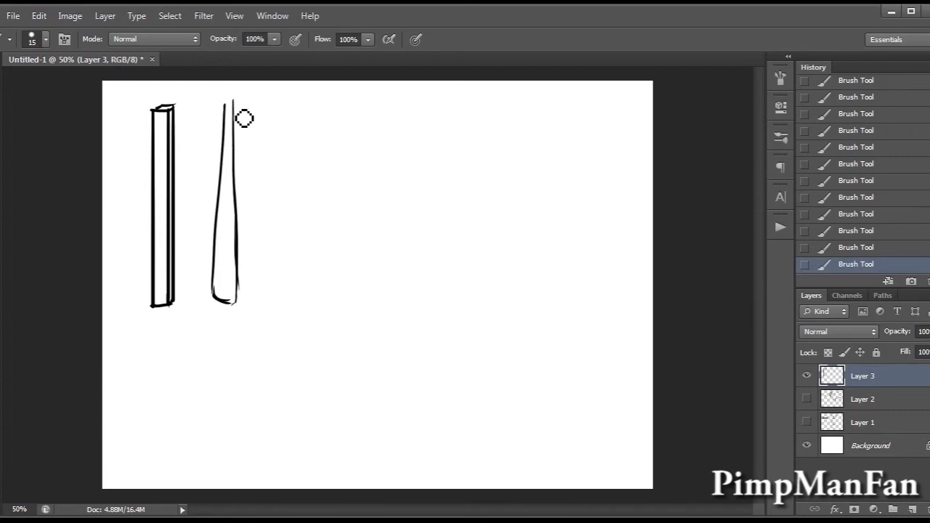
Add a thin side face to the tapered limb, with an outer edge that flares downward and curves into the base.
{"action": "left_click_drag", "start_coordinate": [244, 104], "coordinate": [246, 172]}
{"action": "key", "text": "ctrl+z"}
{"action": "left_click_drag", "start_coordinate": [243, 107], "coordinate": [250, 221]}
{"action": "left_click_drag", "start_coordinate": [247, 178], "coordinate": [257, 268]}
{"action": "left_click_drag", "start_coordinate": [253, 226], "coordinate": [257, 293]}
{"action": "left_click_drag", "start_coordinate": [256, 257], "coordinate": [253, 307]}
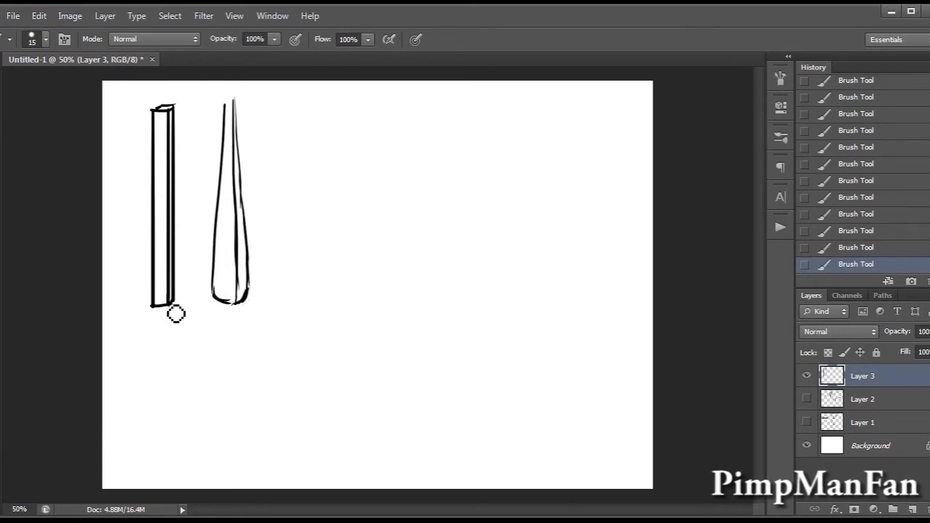
Erase the lower end of the tall upright box and redraw its bottom edge cleanly.
{"action": "key", "text": "e"}
{"action": "left_click_drag", "start_coordinate": [143, 315], "coordinate": [176, 297]}
{"action": "key", "text": "m"}
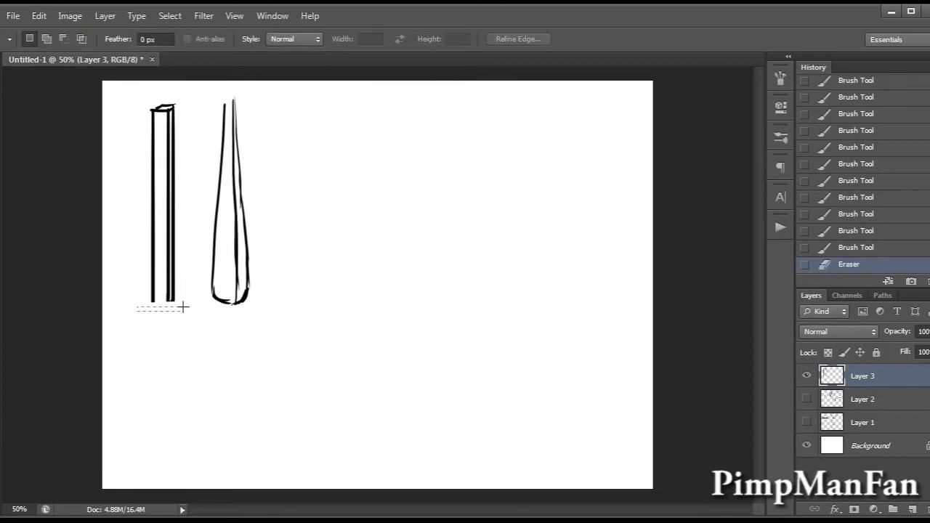
{"action": "key", "text": "ctrl+x"}
{"action": "key", "text": "e"}
{"action": "left_click", "coordinate": [182, 295]}
{"action": "left_click", "coordinate": [187, 299]}
{"action": "key", "text": "b"}
{"action": "left_click_drag", "start_coordinate": [152, 298], "coordinate": [174, 299]}
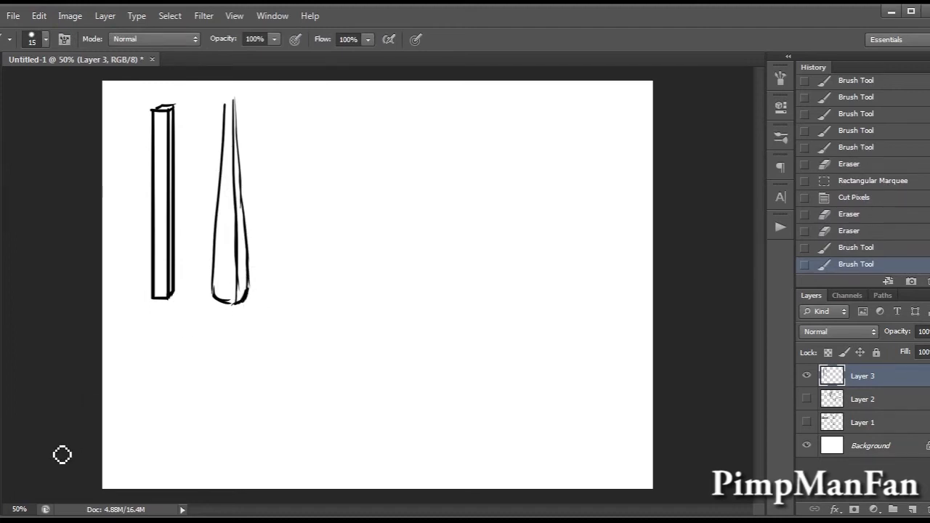
Mark the tapered limb's rounded lower corner in red and sketch a small angular corner in black and red beside it.
{"action": "left_click", "coordinate": [1, 418]}
{"action": "left_click", "coordinate": [732, 144]}
{"action": "left_click", "coordinate": [892, 136]}
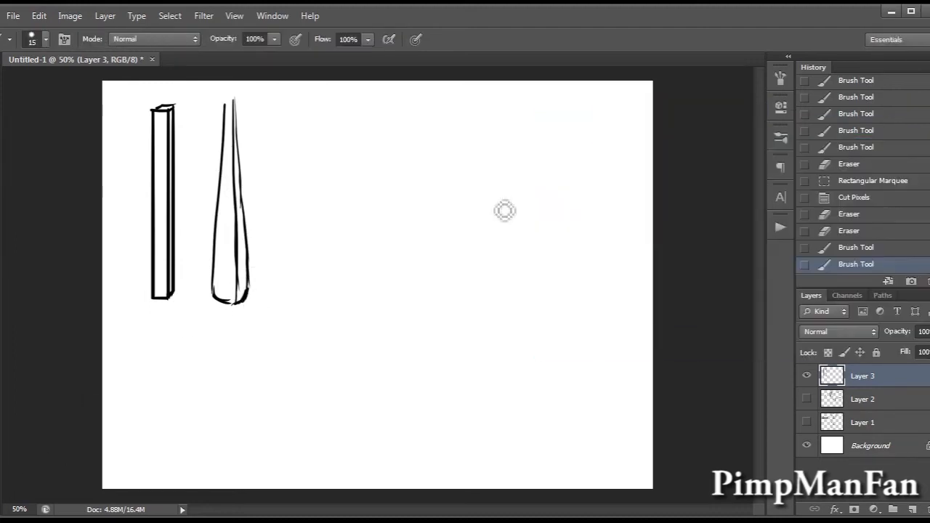
{"action": "left_click_drag", "start_coordinate": [243, 310], "coordinate": [260, 300]}
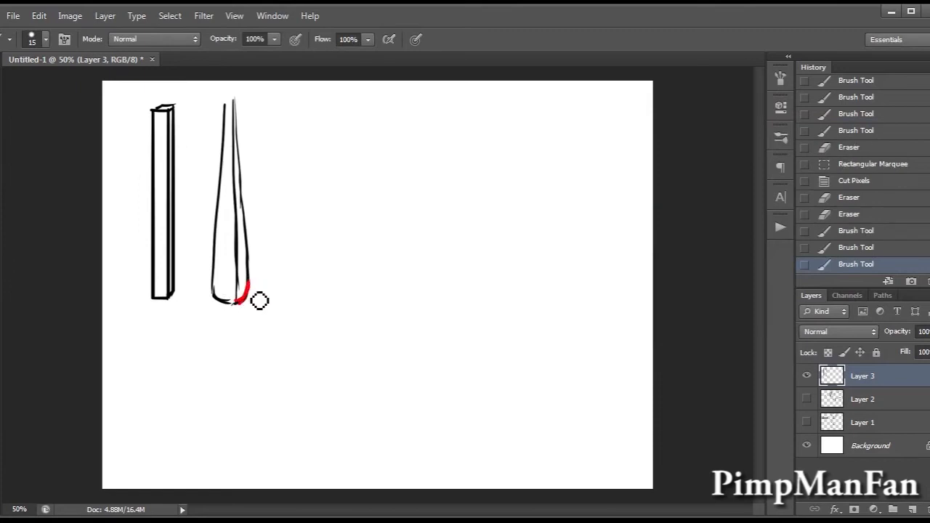
{"action": "left_click_drag", "start_coordinate": [253, 305], "coordinate": [263, 273]}
{"action": "key", "text": "ctrl+z"}
{"action": "key", "text": "ctrl+z"}
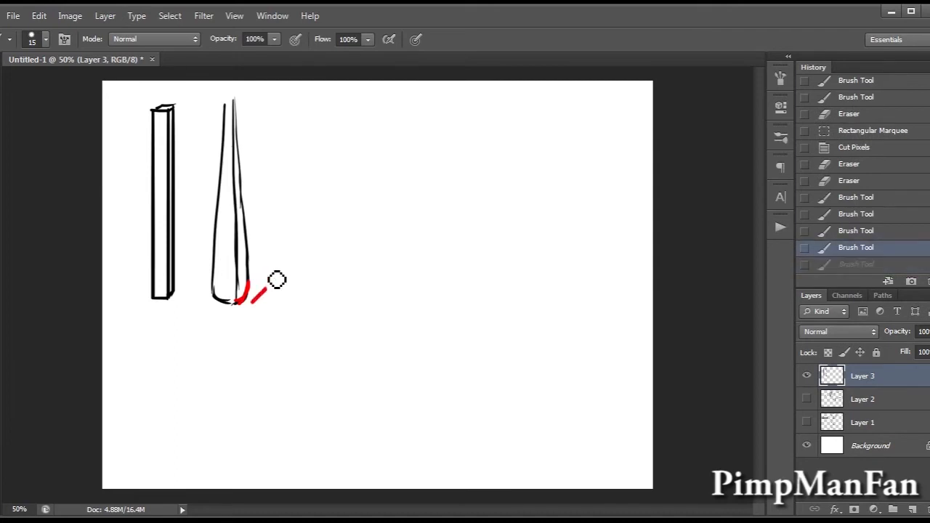
{"action": "key", "text": "ctrl+z"}
{"action": "left_click_drag", "start_coordinate": [264, 296], "coordinate": [264, 274]}
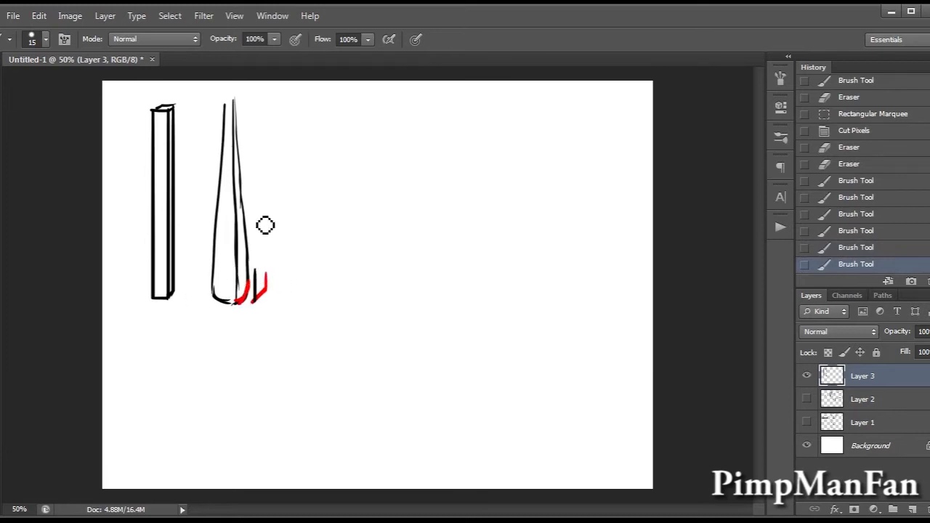
Handwrite the label "Arms & Legs & body" in black, stacked beside the tapered limb.
{"action": "left_click_drag", "start_coordinate": [258, 129], "coordinate": [279, 129]}
{"action": "mouse_move", "coordinate": [256, 116]}
{"action": "left_mouse_down"}
{"action": "mouse_move", "coordinate": [284, 114]}
{"action": "mouse_move", "coordinate": [279, 128]}
{"action": "mouse_move", "coordinate": [280, 114]}
{"action": "left_mouse_up"}
{"action": "key", "text": "ctrl+alt+z"}
{"action": "key", "text": "ctrl+alt+z"}
{"action": "mouse_move", "coordinate": [286, 129]}
{"action": "left_mouse_down"}
{"action": "mouse_move", "coordinate": [298, 102]}
{"action": "mouse_move", "coordinate": [326, 125]}
{"action": "mouse_move", "coordinate": [306, 169]}
{"action": "mouse_move", "coordinate": [320, 234]}
{"action": "mouse_move", "coordinate": [311, 232]}
{"action": "left_mouse_up"}
{"action": "left_click_drag", "start_coordinate": [342, 189], "coordinate": [328, 206]}
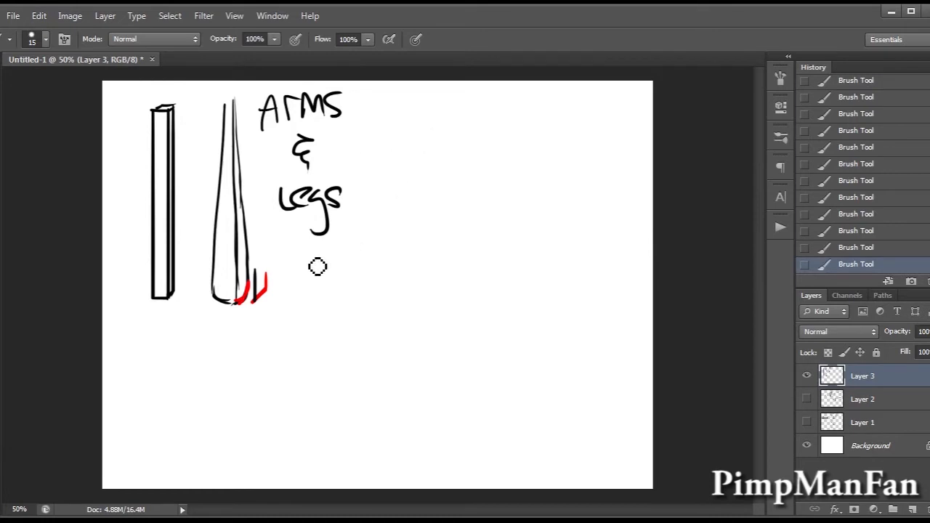
{"action": "mouse_move", "coordinate": [316, 268]}
{"action": "left_mouse_down"}
{"action": "mouse_move", "coordinate": [308, 316]}
{"action": "mouse_move", "coordinate": [318, 327]}
{"action": "mouse_move", "coordinate": [334, 311]}
{"action": "mouse_move", "coordinate": [366, 325]}
{"action": "left_mouse_up"}
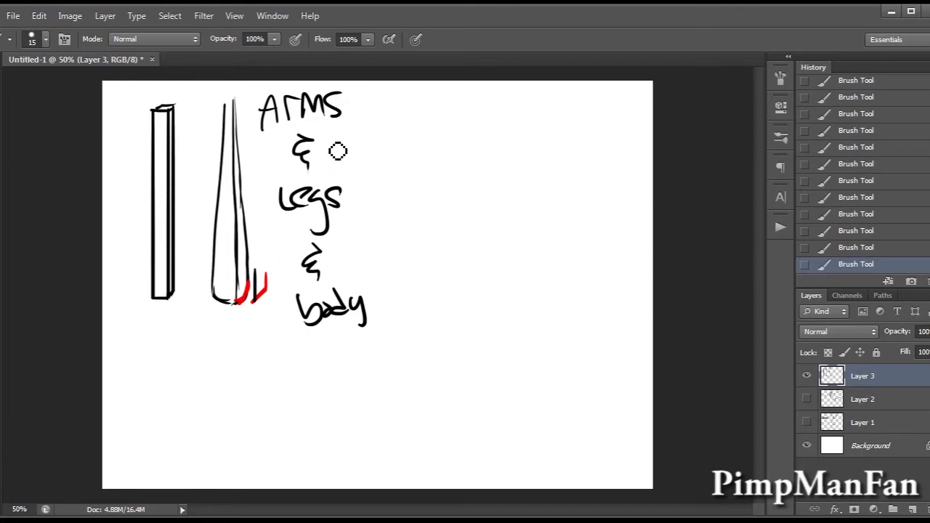
Draw an arrow from "body" and a tall, narrow rounded body with a thin side face, marking its lower corner red.
{"action": "mouse_move", "coordinate": [371, 295]}
{"action": "left_mouse_down"}
{"action": "mouse_move", "coordinate": [404, 263]}
{"action": "mouse_move", "coordinate": [409, 286]}
{"action": "left_mouse_up"}
{"action": "left_click_drag", "start_coordinate": [460, 103], "coordinate": [458, 268]}
{"action": "key", "text": "ctrl+z"}
{"action": "left_click_drag", "start_coordinate": [460, 99], "coordinate": [461, 276]}
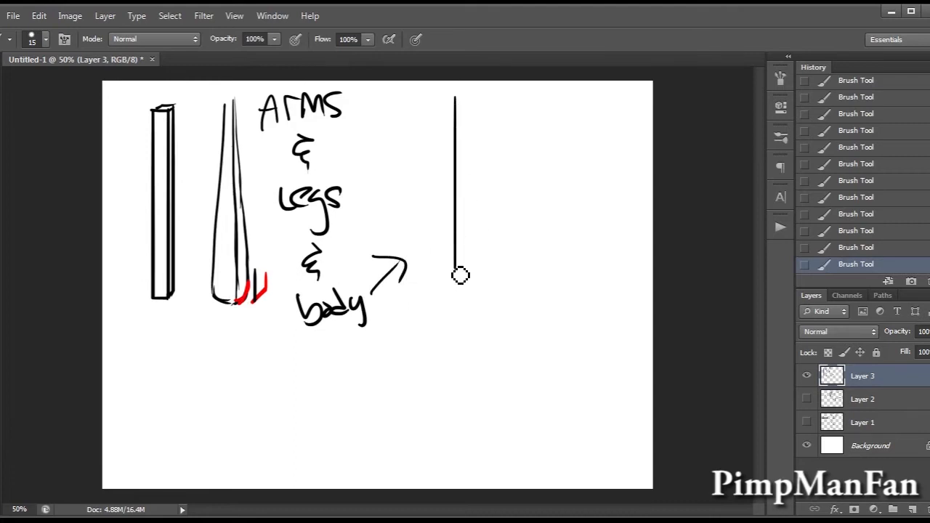
{"action": "left_click_drag", "start_coordinate": [470, 95], "coordinate": [476, 268]}
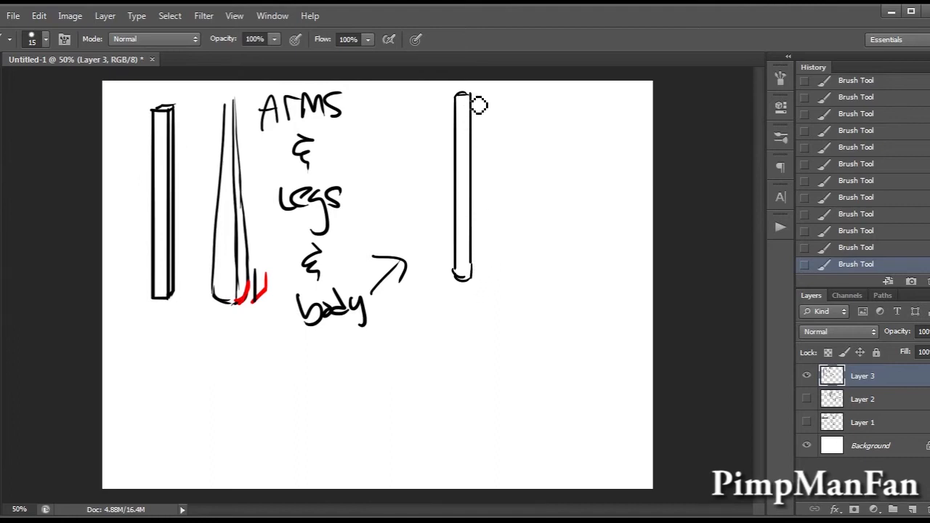
{"action": "mouse_move", "coordinate": [465, 96]}
{"action": "left_mouse_down"}
{"action": "mouse_move", "coordinate": [489, 119]}
{"action": "mouse_move", "coordinate": [484, 127]}
{"action": "mouse_move", "coordinate": [479, 94]}
{"action": "mouse_move", "coordinate": [480, 284]}
{"action": "left_mouse_up"}
{"action": "key", "text": "x"}
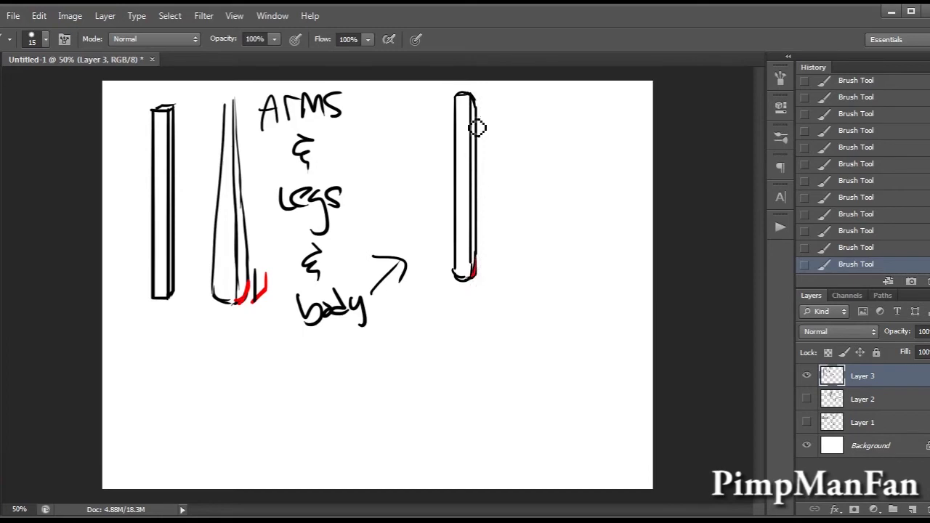
Mark the body's upper corner in red, circle "body", trace its arrow in red and scribble over the second ampersand.
{"action": "left_click_drag", "start_coordinate": [471, 94], "coordinate": [475, 114]}
{"action": "mouse_move", "coordinate": [294, 331]}
{"action": "left_mouse_down"}
{"action": "mouse_move", "coordinate": [357, 348]}
{"action": "mouse_move", "coordinate": [404, 273]}
{"action": "mouse_move", "coordinate": [396, 258]}
{"action": "mouse_move", "coordinate": [390, 266]}
{"action": "mouse_move", "coordinate": [407, 267]}
{"action": "mouse_move", "coordinate": [372, 273]}
{"action": "left_mouse_up"}
{"action": "mouse_move", "coordinate": [406, 267]}
{"action": "left_mouse_down"}
{"action": "mouse_move", "coordinate": [374, 275]}
{"action": "mouse_move", "coordinate": [412, 295]}
{"action": "left_mouse_up"}
{"action": "left_click_drag", "start_coordinate": [318, 253], "coordinate": [316, 270]}
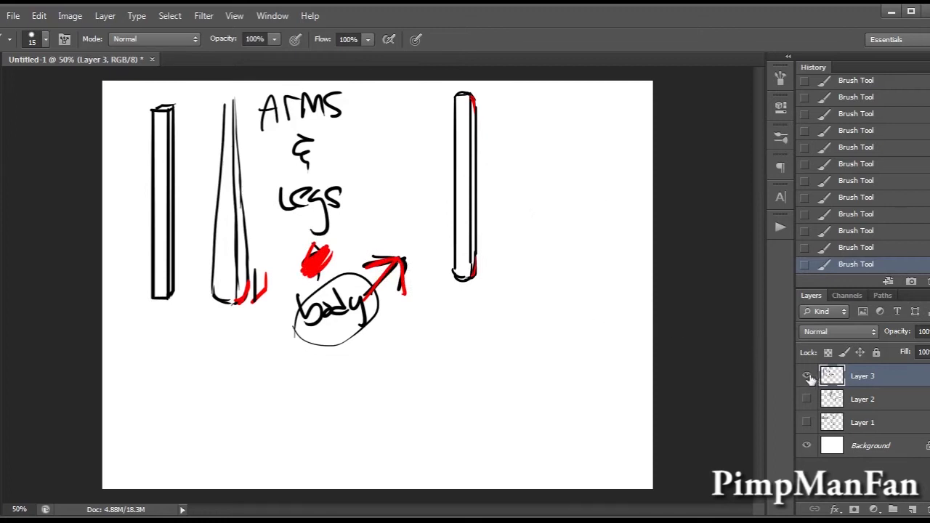
Hide the limb sketches and, on a new layer, draw a sharply bent limb's inner edge with a red mark at the bend.
{"action": "left_click", "coordinate": [807, 376]}
{"action": "left_click", "coordinate": [913, 508]}
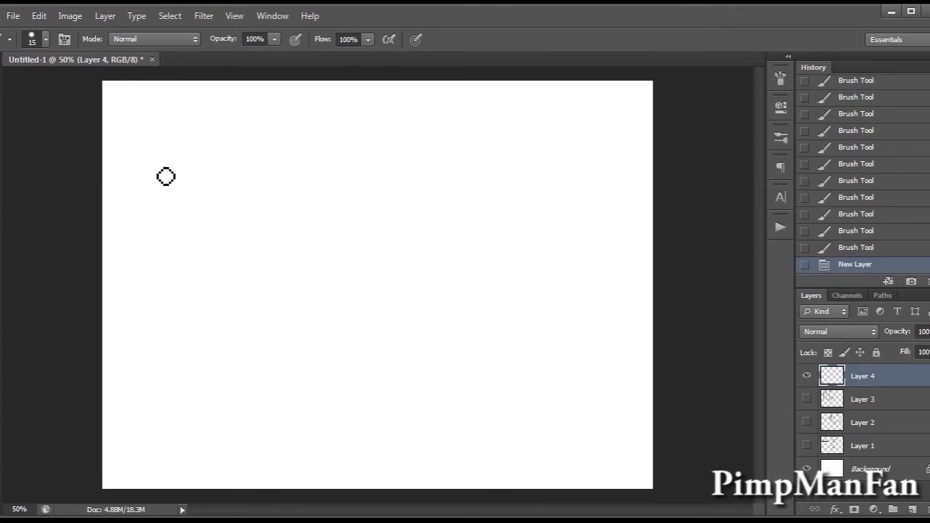
{"action": "mouse_move", "coordinate": [146, 151]}
{"action": "left_mouse_down"}
{"action": "mouse_move", "coordinate": [204, 248]}
{"action": "mouse_move", "coordinate": [167, 322]}
{"action": "left_mouse_up"}
{"action": "key", "text": "ctrl+z"}
{"action": "left_click_drag", "start_coordinate": [209, 249], "coordinate": [180, 327]}
{"action": "key", "text": "ctrl+z"}
{"action": "left_click_drag", "start_coordinate": [206, 249], "coordinate": [182, 323]}
{"action": "mouse_move", "coordinate": [190, 240]}
{"action": "left_mouse_down"}
{"action": "mouse_move", "coordinate": [205, 265]}
{"action": "mouse_move", "coordinate": [195, 248]}
{"action": "mouse_move", "coordinate": [191, 263]}
{"action": "left_mouse_up"}
{"action": "key", "text": "ctrl+z"}
{"action": "key", "text": "x"}
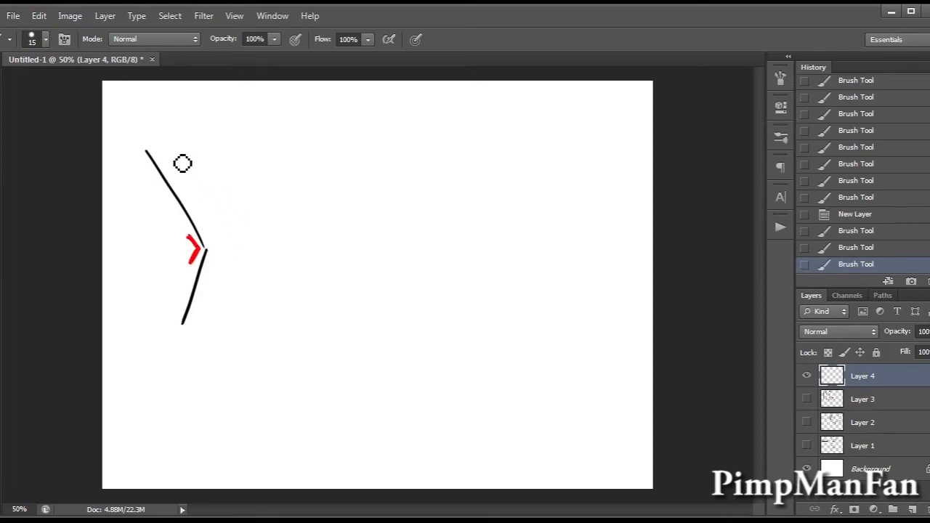
Draw the bent limb's parallel outer edge and close both of its ends.
{"action": "mouse_move", "coordinate": [154, 140]}
{"action": "left_mouse_down"}
{"action": "mouse_move", "coordinate": [238, 250]}
{"action": "mouse_move", "coordinate": [178, 164]}
{"action": "mouse_move", "coordinate": [237, 234]}
{"action": "mouse_move", "coordinate": [220, 332]}
{"action": "left_mouse_up"}
{"action": "key", "text": "ctrl+z"}
{"action": "key", "text": "ctrl+z"}
{"action": "key", "text": "ctrl+z"}
{"action": "left_click_drag", "start_coordinate": [228, 249], "coordinate": [198, 326]}
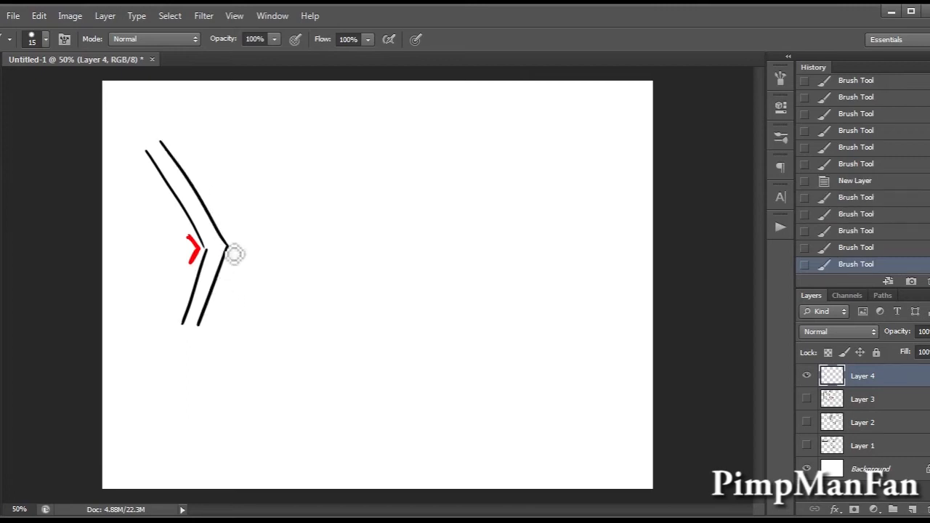
{"action": "left_click_drag", "start_coordinate": [162, 141], "coordinate": [148, 152]}
{"action": "mouse_move", "coordinate": [201, 324]}
{"action": "left_mouse_down"}
{"action": "mouse_move", "coordinate": [181, 327]}
{"action": "mouse_move", "coordinate": [199, 331]}
{"action": "left_mouse_up"}
{"action": "key", "text": "ctrl+z"}
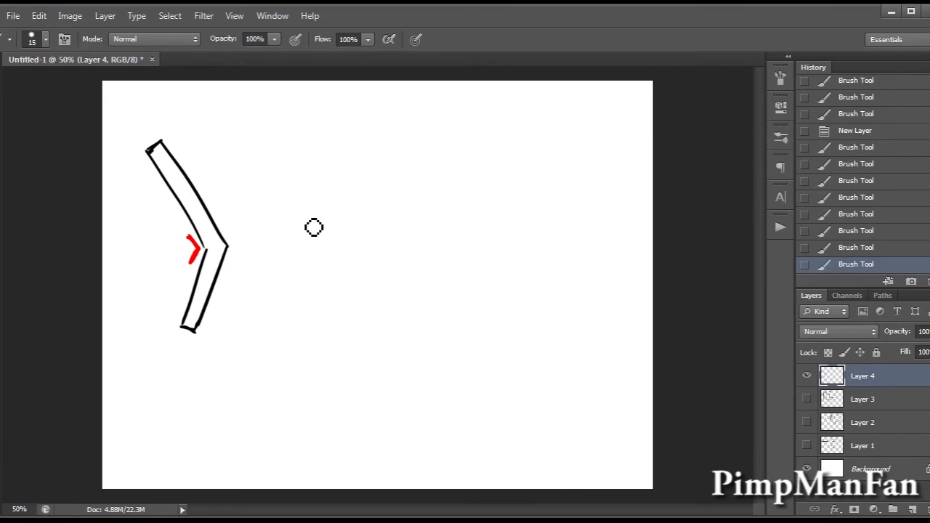
Draw a smoothly curved limb from two parallel arcs beside the bent one and mark its inner curve in red.
{"action": "mouse_move", "coordinate": [224, 129]}
{"action": "left_mouse_down"}
{"action": "mouse_move", "coordinate": [258, 181]}
{"action": "mouse_move", "coordinate": [252, 336]}
{"action": "mouse_move", "coordinate": [283, 332]}
{"action": "left_mouse_up"}
{"action": "key", "text": "ctrl+z"}
{"action": "key", "text": "ctrl+z"}
{"action": "left_click_drag", "start_coordinate": [224, 131], "coordinate": [261, 331]}
{"action": "mouse_move", "coordinate": [238, 131]}
{"action": "left_mouse_down"}
{"action": "mouse_move", "coordinate": [313, 270]}
{"action": "mouse_move", "coordinate": [305, 267]}
{"action": "mouse_move", "coordinate": [284, 320]}
{"action": "left_mouse_up"}
{"action": "key", "text": "ctrl+z"}
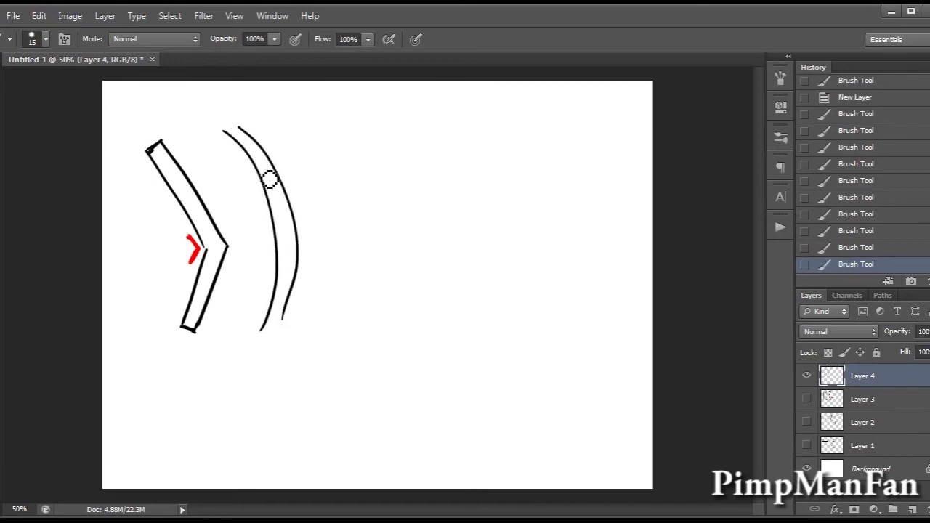
{"action": "mouse_move", "coordinate": [250, 192]}
{"action": "left_mouse_down"}
{"action": "mouse_move", "coordinate": [269, 277]}
{"action": "mouse_move", "coordinate": [258, 209]}
{"action": "mouse_move", "coordinate": [267, 267]}
{"action": "left_mouse_up"}
{"action": "key", "text": "ctrl+z"}
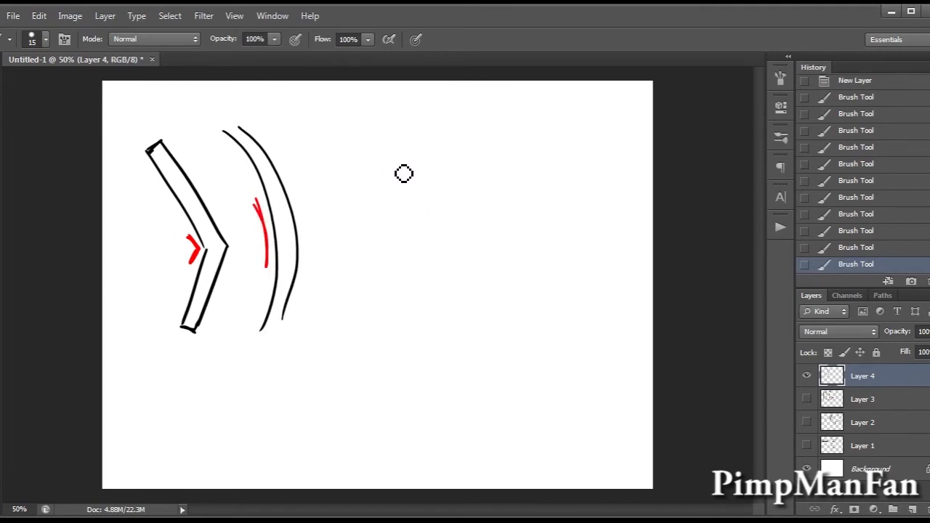
Draw a narrow teardrop, pointed above and rounded below, to the right of the curved limb.
{"action": "mouse_move", "coordinate": [327, 111]}
{"action": "left_mouse_down"}
{"action": "mouse_move", "coordinate": [318, 184]}
{"action": "mouse_move", "coordinate": [340, 146]}
{"action": "mouse_move", "coordinate": [337, 125]}
{"action": "mouse_move", "coordinate": [330, 175]}
{"action": "mouse_move", "coordinate": [343, 129]}
{"action": "mouse_move", "coordinate": [332, 162]}
{"action": "mouse_move", "coordinate": [352, 193]}
{"action": "mouse_move", "coordinate": [349, 137]}
{"action": "mouse_move", "coordinate": [337, 198]}
{"action": "mouse_move", "coordinate": [351, 133]}
{"action": "mouse_move", "coordinate": [375, 172]}
{"action": "mouse_move", "coordinate": [370, 137]}
{"action": "left_mouse_up"}
{"action": "key", "text": "ctrl+z"}
{"action": "key", "text": "ctrl+z"}
{"action": "key", "text": "ctrl+z"}
{"action": "key", "text": "ctrl+z"}
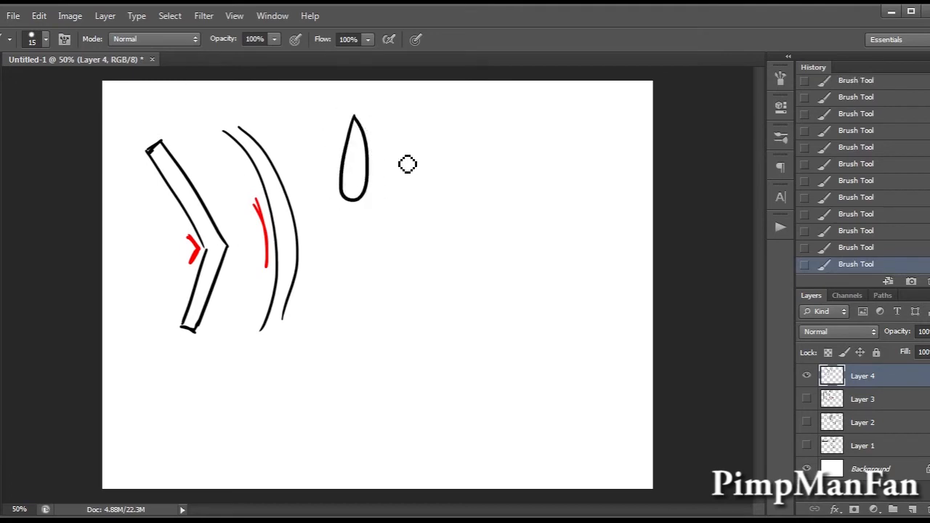
Draw a straight-edged tapered shape with a slanted left side and flat, wider base beside the teardrop.
{"action": "left_click_drag", "start_coordinate": [329, 121], "coordinate": [342, 118]}
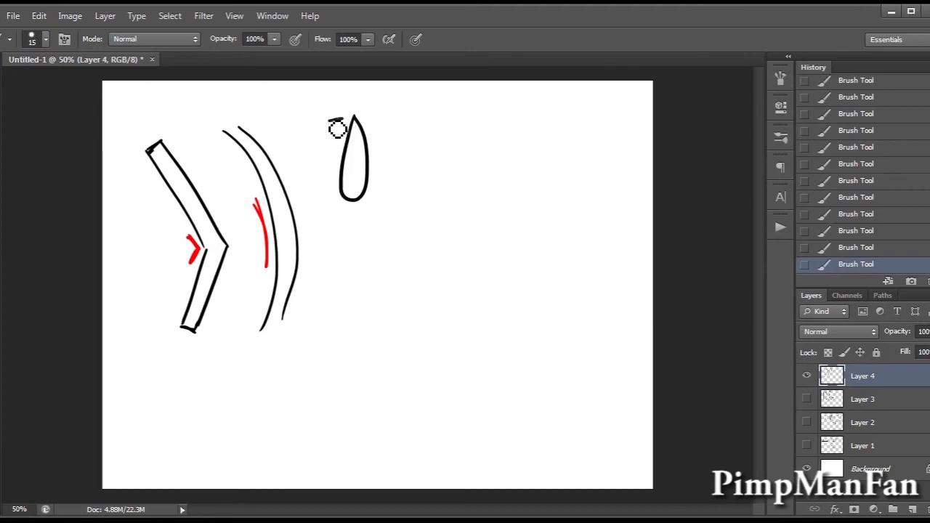
{"action": "left_click_drag", "start_coordinate": [335, 190], "coordinate": [300, 190]}
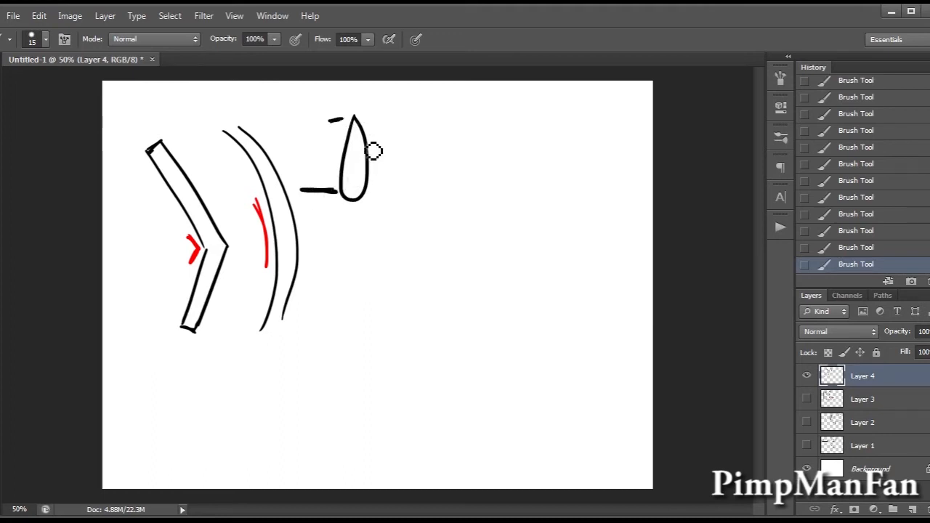
{"action": "mouse_move", "coordinate": [333, 121]}
{"action": "left_mouse_down"}
{"action": "mouse_move", "coordinate": [313, 195]}
{"action": "mouse_move", "coordinate": [349, 126]}
{"action": "mouse_move", "coordinate": [335, 194]}
{"action": "left_mouse_up"}
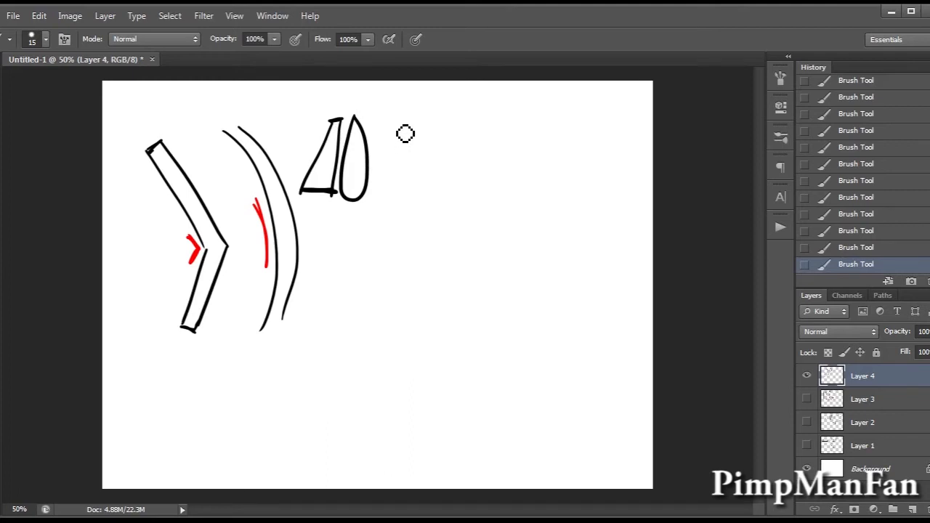
Draw a red L-shaped guideline right of the teardrop, curving from vertical to horizontal.
{"action": "mouse_move", "coordinate": [397, 120]}
{"action": "left_mouse_down"}
{"action": "mouse_move", "coordinate": [403, 164]}
{"action": "mouse_move", "coordinate": [432, 191]}
{"action": "left_mouse_up"}
{"action": "key", "text": "ctrl+z"}
{"action": "left_click_drag", "start_coordinate": [405, 118], "coordinate": [437, 182]}
{"action": "key", "text": "ctrl+z"}
{"action": "left_click_drag", "start_coordinate": [407, 116], "coordinate": [469, 187]}
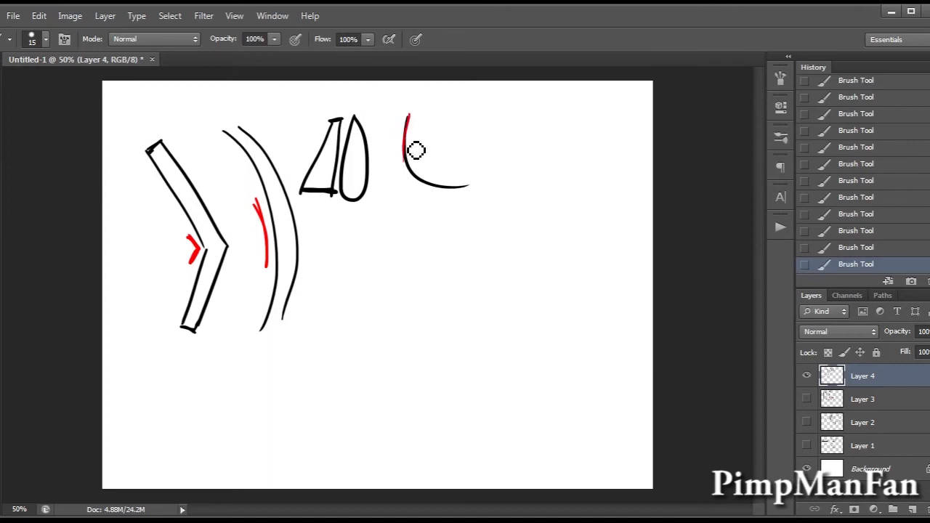
{"action": "key", "text": "ctrl+alt+z"}
{"action": "key", "text": "ctrl+alt+z"}
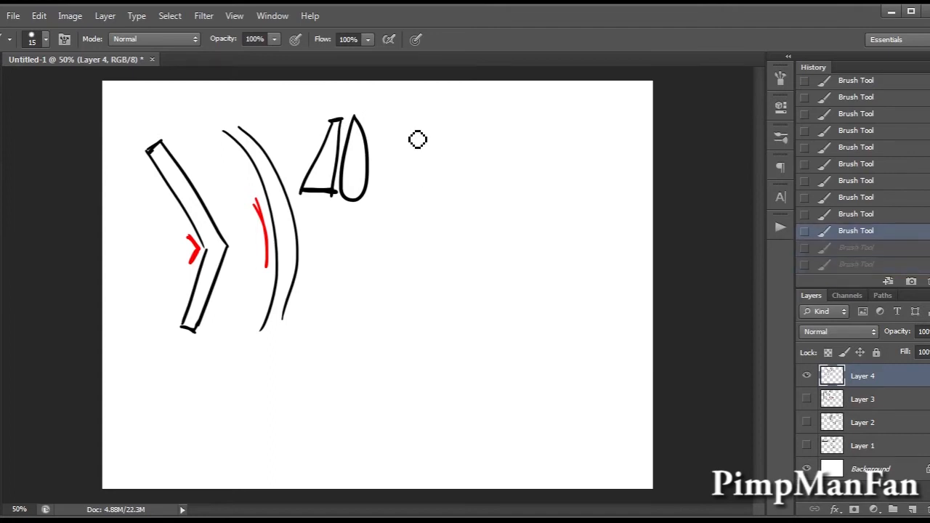
{"action": "key", "text": "ctrl+shift+z"}
{"action": "key", "text": "ctrl+shift+z"}
{"action": "key", "text": "ctrl+alt+z"}
{"action": "key", "text": "ctrl+shift+z"}
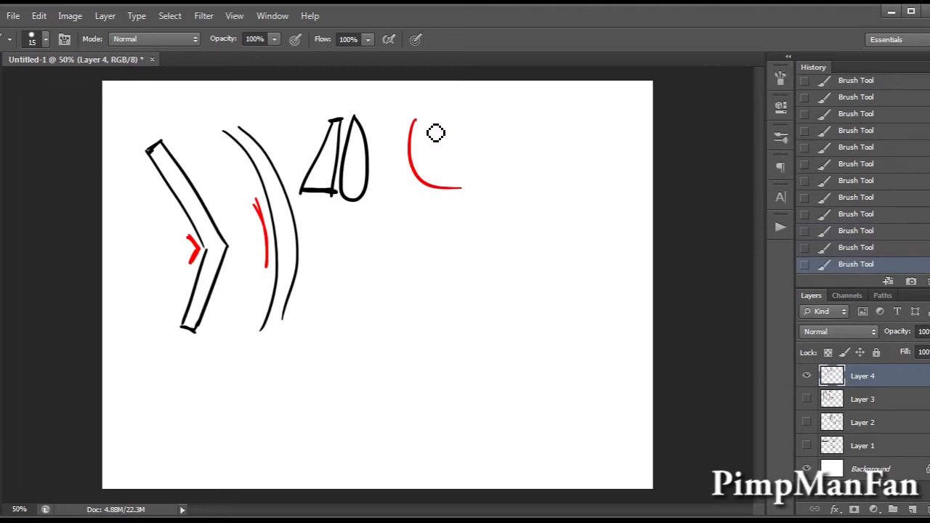
Build a widening limb around the red L-shaped curve with black end lines and contours, a red end mark and a separate inner curve.
{"action": "left_click_drag", "start_coordinate": [409, 122], "coordinate": [419, 121]}
{"action": "left_click_drag", "start_coordinate": [462, 164], "coordinate": [462, 210]}
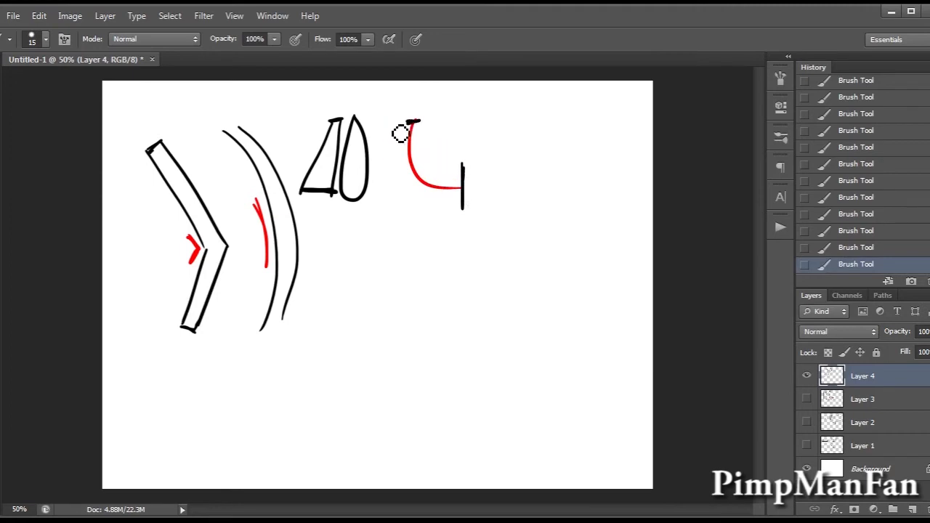
{"action": "mouse_move", "coordinate": [404, 157]}
{"action": "left_mouse_down"}
{"action": "mouse_move", "coordinate": [415, 182]}
{"action": "mouse_move", "coordinate": [413, 165]}
{"action": "mouse_move", "coordinate": [420, 205]}
{"action": "mouse_move", "coordinate": [413, 166]}
{"action": "mouse_move", "coordinate": [445, 208]}
{"action": "mouse_move", "coordinate": [412, 192]}
{"action": "mouse_move", "coordinate": [462, 196]}
{"action": "mouse_move", "coordinate": [448, 208]}
{"action": "mouse_move", "coordinate": [471, 196]}
{"action": "mouse_move", "coordinate": [457, 174]}
{"action": "left_mouse_up"}
{"action": "key", "text": "x"}
{"action": "mouse_move", "coordinate": [418, 122]}
{"action": "left_mouse_down"}
{"action": "mouse_move", "coordinate": [420, 161]}
{"action": "mouse_move", "coordinate": [437, 179]}
{"action": "mouse_move", "coordinate": [458, 179]}
{"action": "mouse_move", "coordinate": [459, 203]}
{"action": "left_mouse_up"}
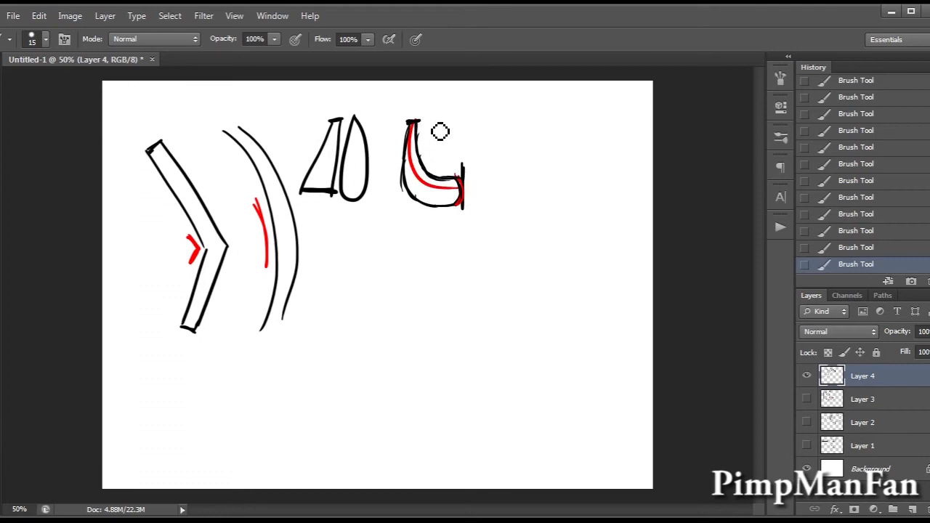
{"action": "left_click_drag", "start_coordinate": [434, 116], "coordinate": [459, 157]}
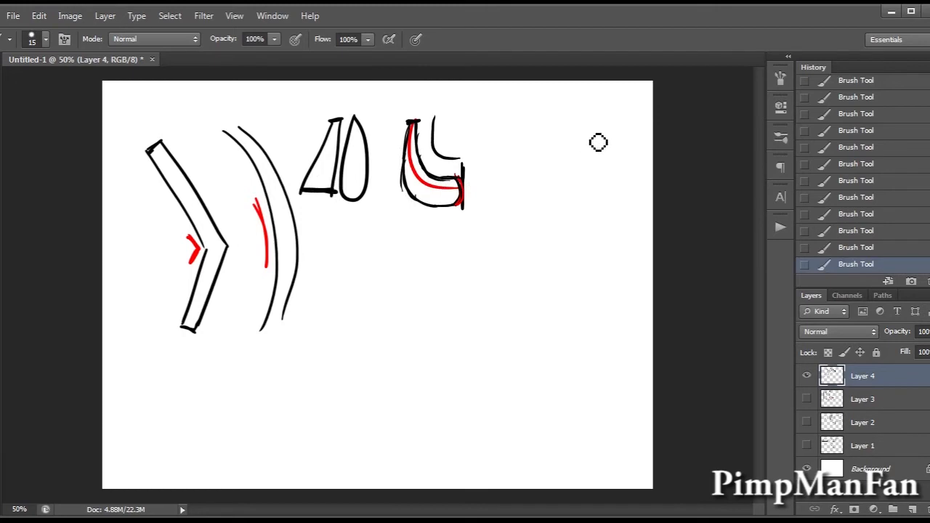
Draw a red curved guideline near the canvas's upper right and build a black limb with closed ends around it.
{"action": "left_click_drag", "start_coordinate": [567, 92], "coordinate": [543, 232]}
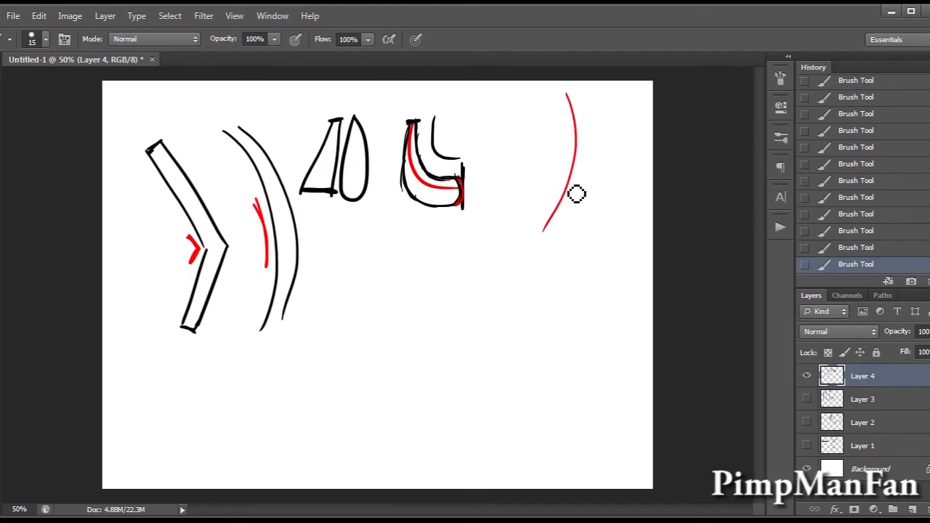
{"action": "key", "text": "x"}
{"action": "mouse_move", "coordinate": [558, 90]}
{"action": "left_mouse_down"}
{"action": "mouse_move", "coordinate": [573, 131]}
{"action": "mouse_move", "coordinate": [538, 231]}
{"action": "left_mouse_up"}
{"action": "key", "text": "ctrl+z"}
{"action": "mouse_move", "coordinate": [561, 90]}
{"action": "left_mouse_down"}
{"action": "mouse_move", "coordinate": [558, 182]}
{"action": "mouse_move", "coordinate": [539, 230]}
{"action": "left_mouse_up"}
{"action": "key", "text": "ctrl+z"}
{"action": "left_click_drag", "start_coordinate": [562, 91], "coordinate": [542, 230]}
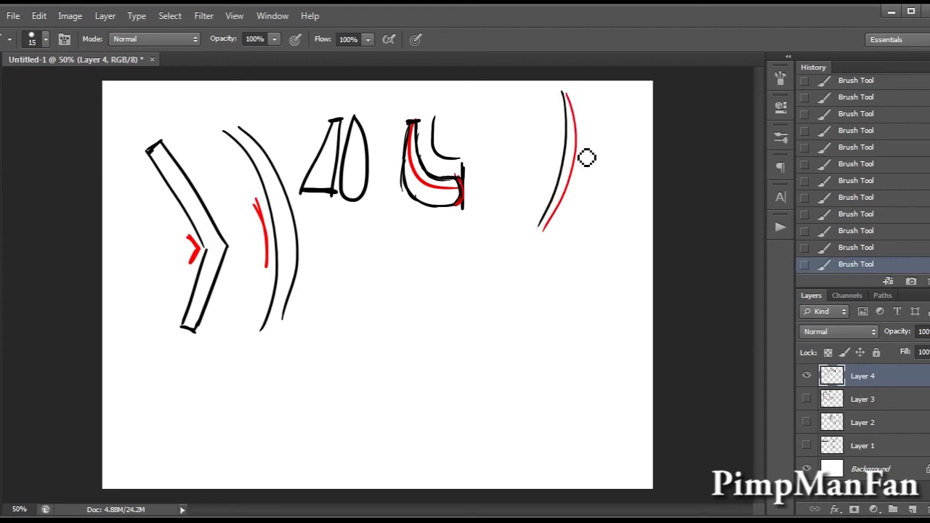
{"action": "mouse_move", "coordinate": [573, 93]}
{"action": "left_mouse_down"}
{"action": "mouse_move", "coordinate": [572, 221]}
{"action": "mouse_move", "coordinate": [539, 232]}
{"action": "left_mouse_up"}
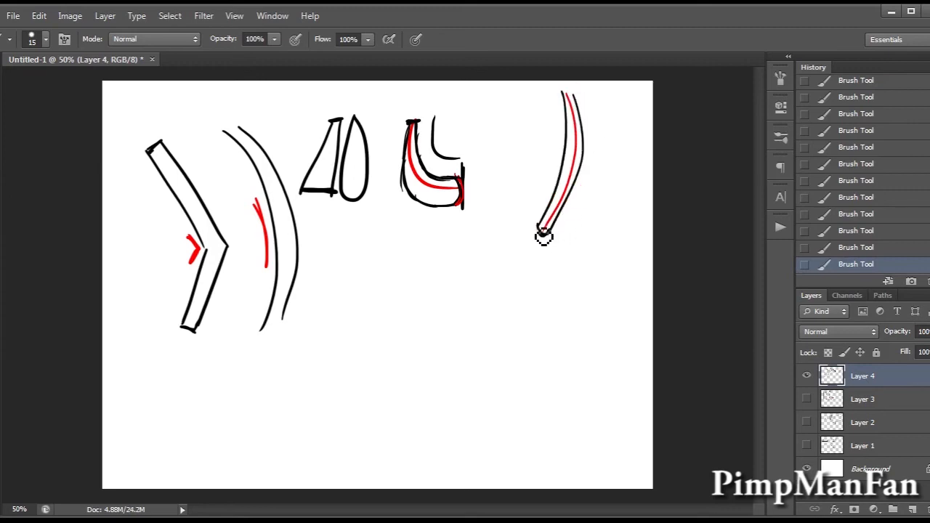
{"action": "left_click_drag", "start_coordinate": [564, 92], "coordinate": [579, 97]}
Draw a box with a bulging front face, side depth and top depth below the bent limb, erasing stray marks along its base.
{"action": "left_click_drag", "start_coordinate": [171, 383], "coordinate": [180, 461]}
{"action": "key", "text": "ctrl+z"}
{"action": "left_click_drag", "start_coordinate": [180, 383], "coordinate": [181, 471]}
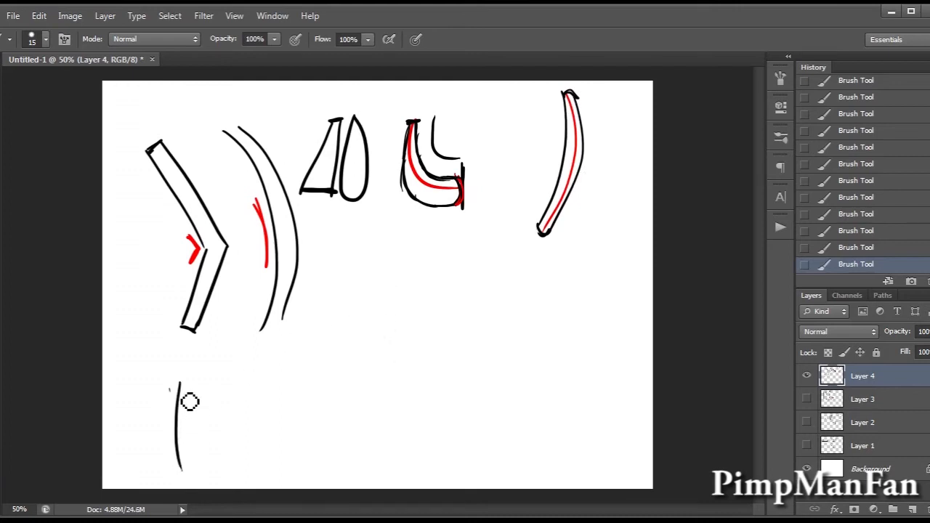
{"action": "mouse_move", "coordinate": [179, 383]}
{"action": "left_mouse_down"}
{"action": "mouse_move", "coordinate": [246, 389]}
{"action": "mouse_move", "coordinate": [236, 397]}
{"action": "mouse_move", "coordinate": [282, 413]}
{"action": "mouse_move", "coordinate": [277, 483]}
{"action": "mouse_move", "coordinate": [278, 402]}
{"action": "mouse_move", "coordinate": [260, 470]}
{"action": "mouse_move", "coordinate": [228, 472]}
{"action": "mouse_move", "coordinate": [278, 470]}
{"action": "left_mouse_up"}
{"action": "mouse_move", "coordinate": [209, 368]}
{"action": "left_mouse_down"}
{"action": "mouse_move", "coordinate": [184, 392]}
{"action": "mouse_move", "coordinate": [212, 368]}
{"action": "mouse_move", "coordinate": [287, 373]}
{"action": "mouse_move", "coordinate": [272, 389]}
{"action": "mouse_move", "coordinate": [299, 436]}
{"action": "mouse_move", "coordinate": [284, 473]}
{"action": "left_mouse_up"}
{"action": "mouse_move", "coordinate": [291, 387]}
{"action": "left_mouse_down"}
{"action": "mouse_move", "coordinate": [285, 473]}
{"action": "mouse_move", "coordinate": [289, 454]}
{"action": "left_mouse_up"}
{"action": "key", "text": "e"}
{"action": "left_click_drag", "start_coordinate": [191, 484], "coordinate": [254, 483]}
{"action": "key", "text": "b"}
Add a wavy line across the box's front and side faces and scatter small dots below it.
{"action": "mouse_move", "coordinate": [179, 418]}
{"action": "left_mouse_down"}
{"action": "mouse_move", "coordinate": [212, 431]}
{"action": "mouse_move", "coordinate": [270, 413]}
{"action": "left_mouse_up"}
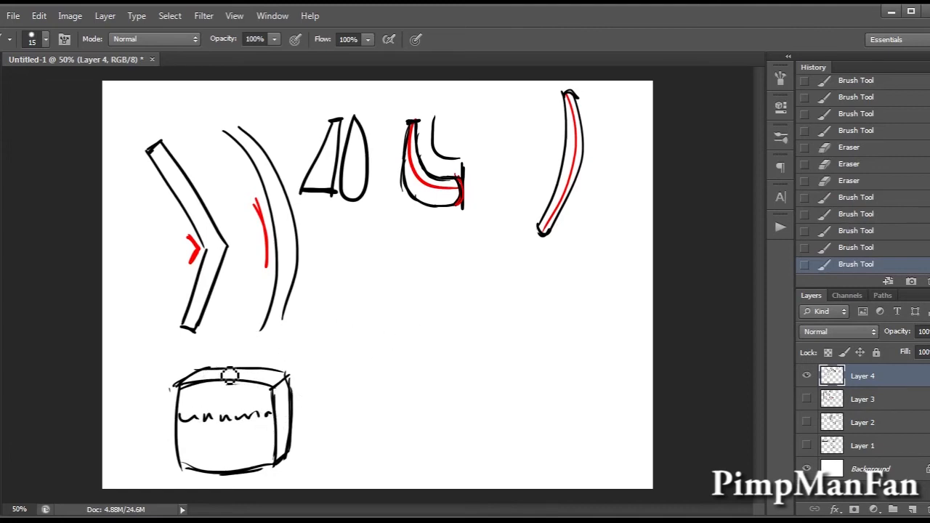
{"action": "left_click", "coordinate": [200, 459]}
{"action": "left_click", "coordinate": [206, 431]}
{"action": "left_click", "coordinate": [225, 453]}
{"action": "left_click", "coordinate": [207, 440]}
{"action": "left_click", "coordinate": [255, 426]}
{"action": "left_click", "coordinate": [253, 456]}
{"action": "left_click", "coordinate": [240, 435]}
{"action": "left_click", "coordinate": [272, 439]}
{"action": "left_click", "coordinate": [280, 436]}
{"action": "left_click", "coordinate": [280, 418]}
{"action": "left_click_drag", "start_coordinate": [278, 412], "coordinate": [288, 408]}
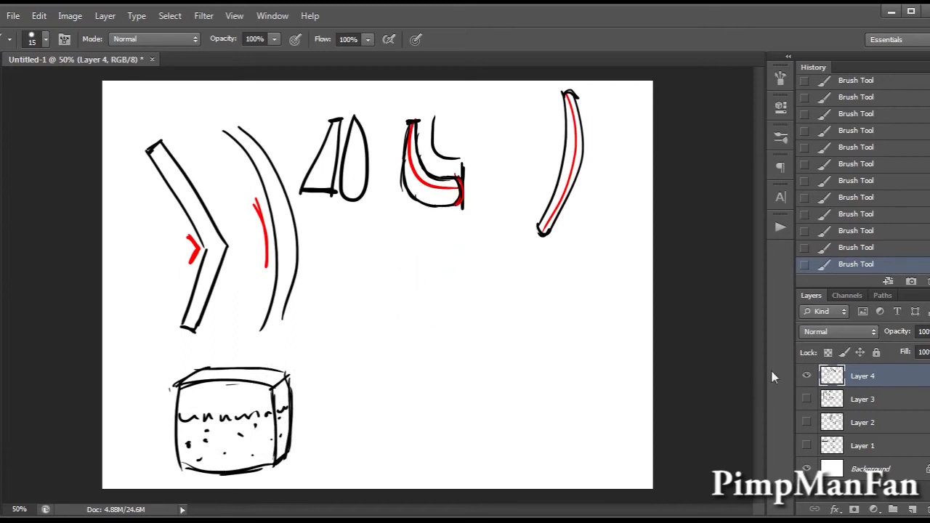
Hide Layer 4, add a new layer and draw a slightly bulging square head front in the canvas's upper middle.
{"action": "left_click", "coordinate": [807, 377]}
{"action": "left_click", "coordinate": [913, 509]}
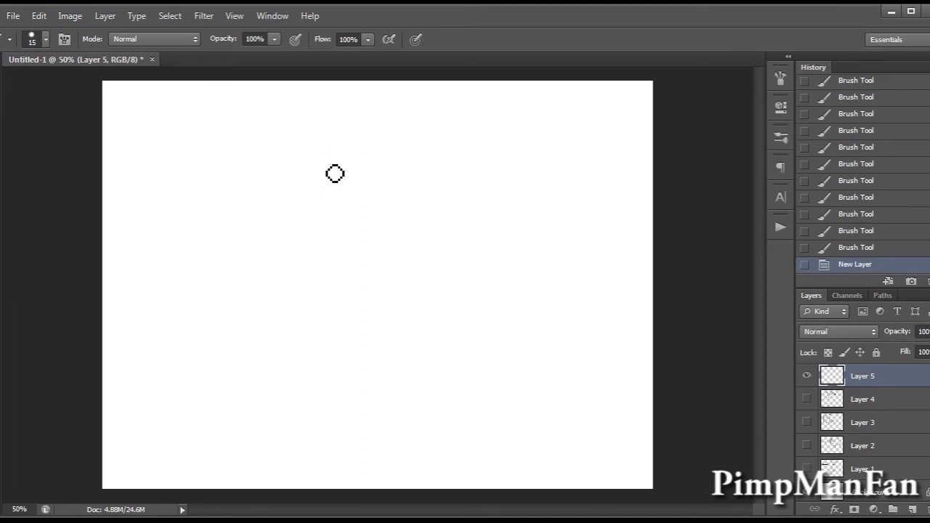
{"action": "left_click_drag", "start_coordinate": [329, 134], "coordinate": [335, 223]}
{"action": "mouse_move", "coordinate": [329, 132]}
{"action": "left_mouse_down"}
{"action": "mouse_move", "coordinate": [381, 126]}
{"action": "mouse_move", "coordinate": [434, 137]}
{"action": "left_mouse_up"}
{"action": "key", "text": "ctrl+z"}
{"action": "mouse_move", "coordinate": [330, 131]}
{"action": "left_mouse_down"}
{"action": "mouse_move", "coordinate": [447, 138]}
{"action": "mouse_move", "coordinate": [450, 215]}
{"action": "left_mouse_up"}
{"action": "left_click_drag", "start_coordinate": [451, 139], "coordinate": [453, 226]}
{"action": "left_click_drag", "start_coordinate": [342, 220], "coordinate": [444, 226]}
{"action": "left_click_drag", "start_coordinate": [345, 223], "coordinate": [442, 230]}
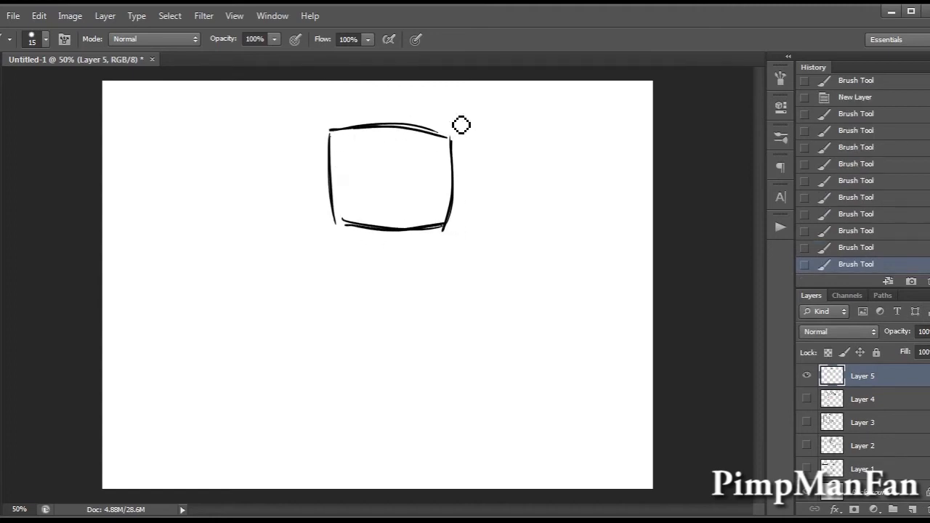
Give the head depth with a narrow side face on its right and a curved top face.
{"action": "mouse_move", "coordinate": [446, 137]}
{"action": "left_mouse_down"}
{"action": "mouse_move", "coordinate": [470, 133]}
{"action": "mouse_move", "coordinate": [473, 224]}
{"action": "mouse_move", "coordinate": [471, 214]}
{"action": "left_mouse_up"}
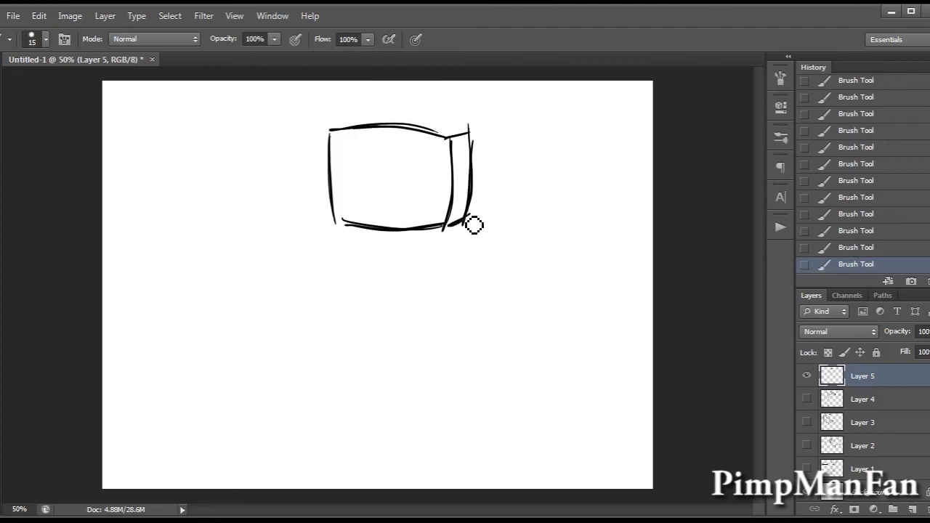
{"action": "mouse_move", "coordinate": [329, 130]}
{"action": "left_mouse_down"}
{"action": "mouse_move", "coordinate": [361, 125]}
{"action": "mouse_move", "coordinate": [427, 118]}
{"action": "left_mouse_up"}
{"action": "left_click_drag", "start_coordinate": [355, 117], "coordinate": [463, 136]}
{"action": "key", "text": "ctrl+alt+z"}
{"action": "key", "text": "ctrl+alt+z"}
{"action": "left_click", "coordinate": [350, 116]}
{"action": "left_click_drag", "start_coordinate": [355, 116], "coordinate": [439, 121]}
{"action": "key", "text": "ctrl+alt+z"}
{"action": "mouse_move", "coordinate": [357, 115]}
{"action": "left_mouse_down"}
{"action": "mouse_move", "coordinate": [403, 114]}
{"action": "mouse_move", "coordinate": [469, 138]}
{"action": "left_mouse_up"}
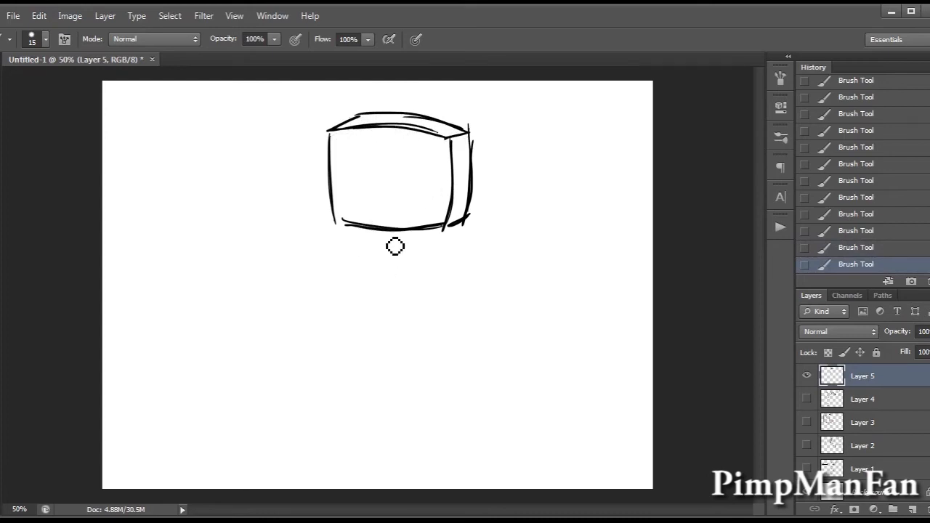
{"action": "left_click_drag", "start_coordinate": [389, 234], "coordinate": [399, 372]}
{"action": "key", "text": "ctrl+alt+z"}
{"action": "key", "text": "ctrl+alt+z"}
{"action": "key", "text": "ctrl+alt+z"}
{"action": "key", "text": "ctrl+alt+z"}
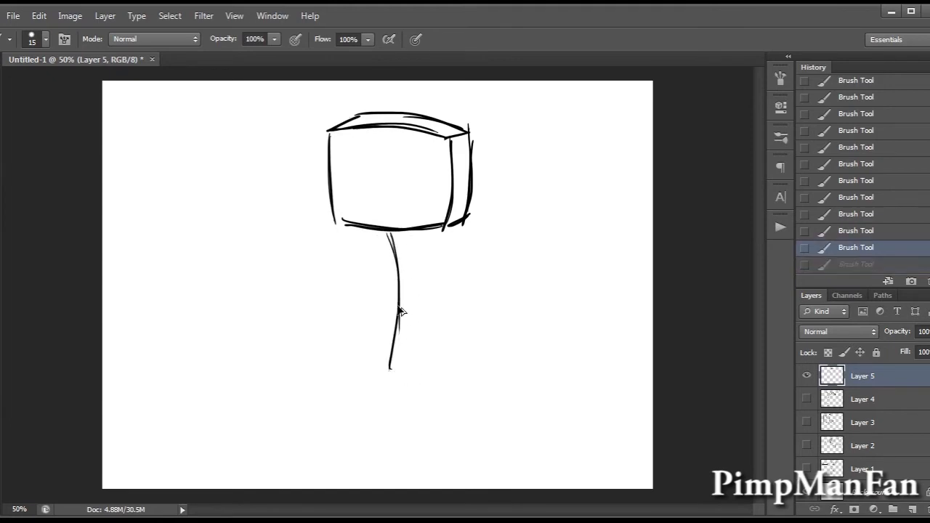
Draw a narrow curved body with a closed lower end beneath the head and move the whole figure slightly upward.
{"action": "mouse_move", "coordinate": [392, 234]}
{"action": "left_mouse_down"}
{"action": "mouse_move", "coordinate": [400, 310]}
{"action": "mouse_move", "coordinate": [399, 285]}
{"action": "mouse_move", "coordinate": [388, 372]}
{"action": "mouse_move", "coordinate": [409, 344]}
{"action": "mouse_move", "coordinate": [413, 268]}
{"action": "mouse_move", "coordinate": [409, 333]}
{"action": "left_mouse_up"}
{"action": "left_click_drag", "start_coordinate": [409, 252], "coordinate": [399, 363]}
{"action": "left_click_drag", "start_coordinate": [410, 332], "coordinate": [397, 374]}
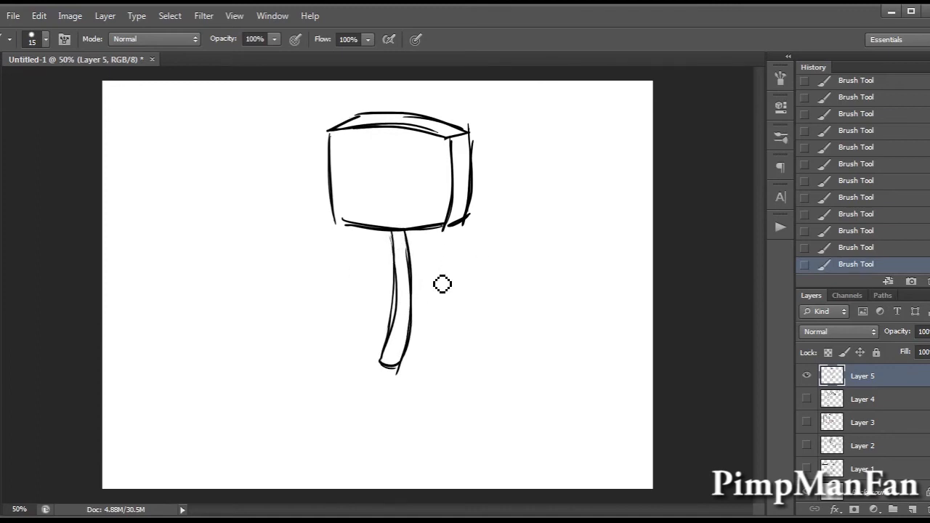
{"action": "key", "text": "v"}
{"action": "left_click_drag", "start_coordinate": [427, 288], "coordinate": [430, 260]}
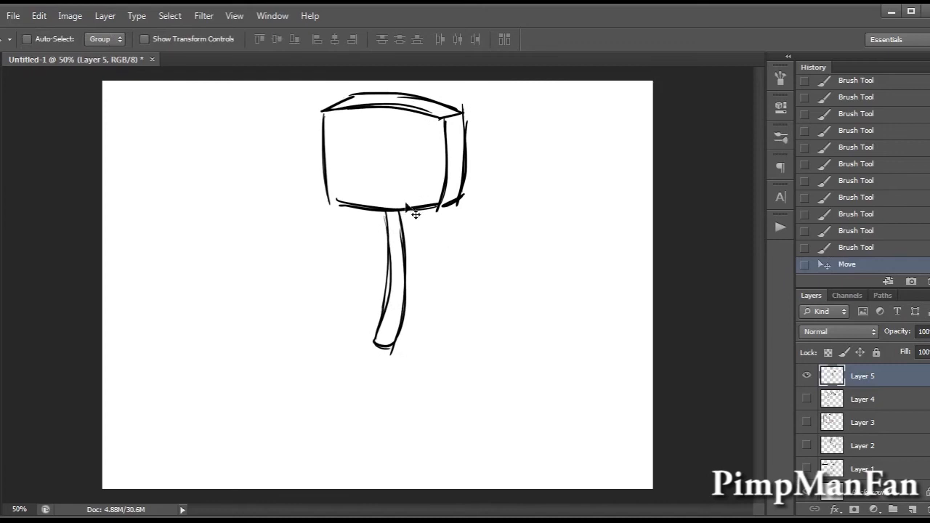
Lasso the head, warp its top edge and upper right corner slightly, apply the transform and deselect.
{"action": "key", "text": "l"}
{"action": "mouse_move", "coordinate": [357, 66]}
{"action": "left_mouse_down"}
{"action": "mouse_move", "coordinate": [334, 146]}
{"action": "mouse_move", "coordinate": [385, 65]}
{"action": "left_mouse_up"}
{"action": "mouse_move", "coordinate": [337, 83]}
{"action": "left_mouse_down"}
{"action": "mouse_move", "coordinate": [316, 107]}
{"action": "mouse_move", "coordinate": [345, 218]}
{"action": "mouse_move", "coordinate": [368, 221]}
{"action": "left_mouse_up"}
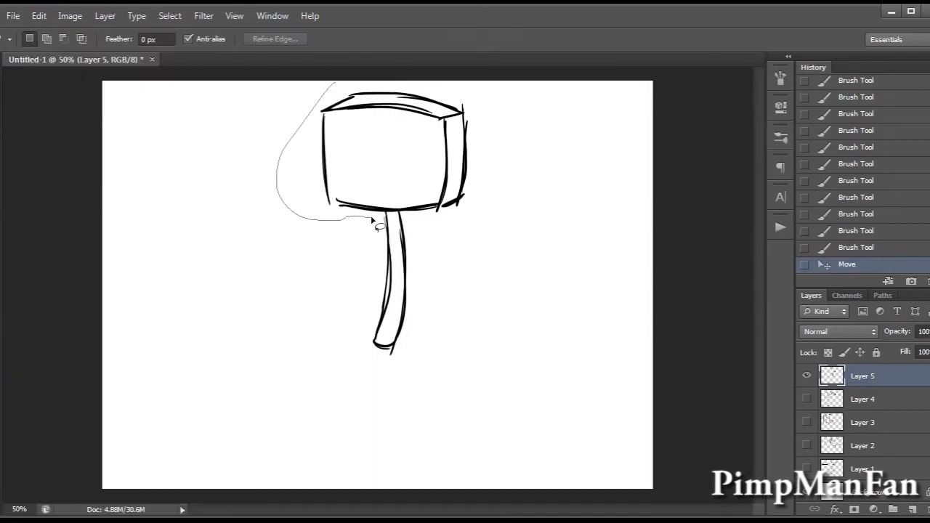
{"action": "left_click_drag", "start_coordinate": [430, 231], "coordinate": [342, 83]}
{"action": "key", "text": "ctrl+t"}
{"action": "left_click", "coordinate": [657, 39]}
{"action": "left_click_drag", "start_coordinate": [350, 82], "coordinate": [350, 90]}
{"action": "left_click_drag", "start_coordinate": [448, 119], "coordinate": [453, 111]}
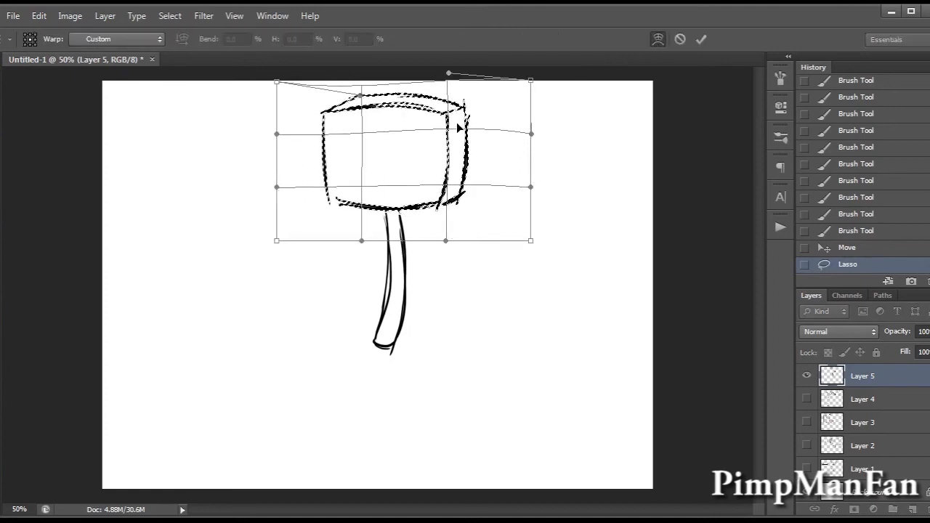
{"action": "key", "text": "Return"}
{"action": "key", "text": "ctrl+d"}
{"action": "key", "text": "b"}
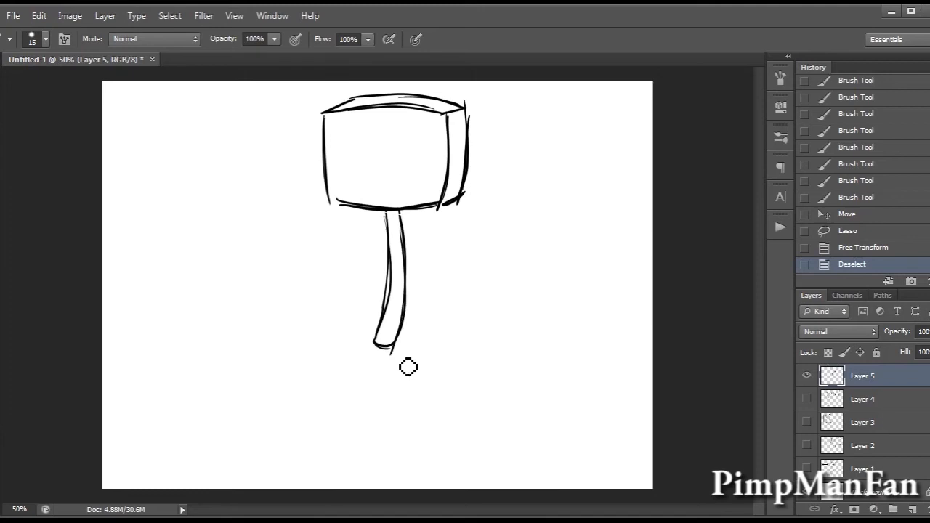
Draw red curved guidelines for two bent legs below the body and two bent arms beside it.
{"action": "left_click_drag", "start_coordinate": [393, 355], "coordinate": [533, 349]}
{"action": "mouse_move", "coordinate": [385, 342]}
{"action": "left_mouse_down"}
{"action": "mouse_move", "coordinate": [262, 422]}
{"action": "mouse_move", "coordinate": [239, 461]}
{"action": "left_mouse_up"}
{"action": "key", "text": "ctrl+z"}
{"action": "mouse_move", "coordinate": [369, 347]}
{"action": "left_mouse_down"}
{"action": "mouse_move", "coordinate": [271, 332]}
{"action": "mouse_move", "coordinate": [222, 429]}
{"action": "mouse_move", "coordinate": [251, 417]}
{"action": "left_mouse_up"}
{"action": "key", "text": "ctrl+z"}
{"action": "mouse_move", "coordinate": [381, 218]}
{"action": "left_mouse_down"}
{"action": "mouse_move", "coordinate": [336, 260]}
{"action": "mouse_move", "coordinate": [367, 276]}
{"action": "left_mouse_up"}
{"action": "mouse_move", "coordinate": [411, 211]}
{"action": "left_mouse_down"}
{"action": "mouse_move", "coordinate": [434, 235]}
{"action": "mouse_move", "coordinate": [402, 269]}
{"action": "left_mouse_up"}
Draw a red face on the head with half-closed eyes, slanted eyebrows and a small curved smile.
{"action": "left_click_drag", "start_coordinate": [401, 147], "coordinate": [430, 155]}
{"action": "mouse_move", "coordinate": [340, 152]}
{"action": "left_mouse_down"}
{"action": "mouse_move", "coordinate": [372, 154]}
{"action": "mouse_move", "coordinate": [372, 144]}
{"action": "mouse_move", "coordinate": [410, 131]}
{"action": "left_mouse_up"}
{"action": "left_click_drag", "start_coordinate": [381, 171], "coordinate": [404, 166]}
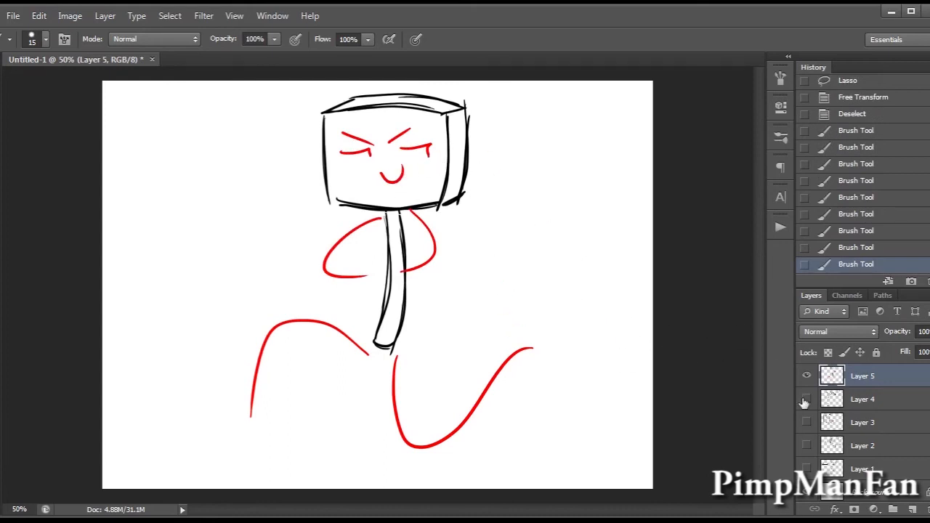
Add a new layer and outline the left arm's shoulder, outer curve and rounded forearm with a heavy end line around the red guideline.
{"action": "left_click", "coordinate": [912, 510]}
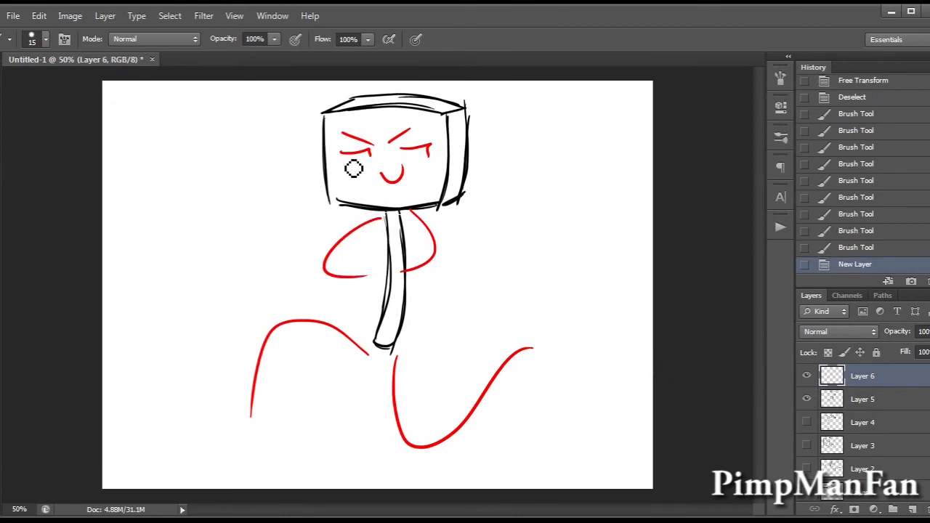
{"action": "mouse_move", "coordinate": [386, 213]}
{"action": "left_mouse_down"}
{"action": "mouse_move", "coordinate": [357, 227]}
{"action": "mouse_move", "coordinate": [370, 231]}
{"action": "left_mouse_up"}
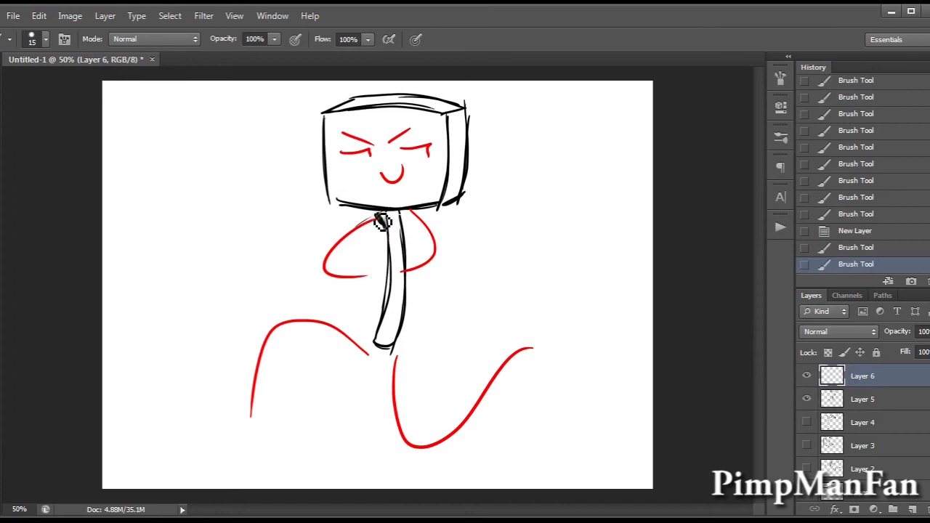
{"action": "mouse_move", "coordinate": [388, 225]}
{"action": "left_mouse_down"}
{"action": "mouse_move", "coordinate": [390, 235]}
{"action": "mouse_move", "coordinate": [377, 210]}
{"action": "mouse_move", "coordinate": [396, 206]}
{"action": "left_mouse_up"}
{"action": "key", "text": "ctrl+z"}
{"action": "key", "text": "ctrl+z"}
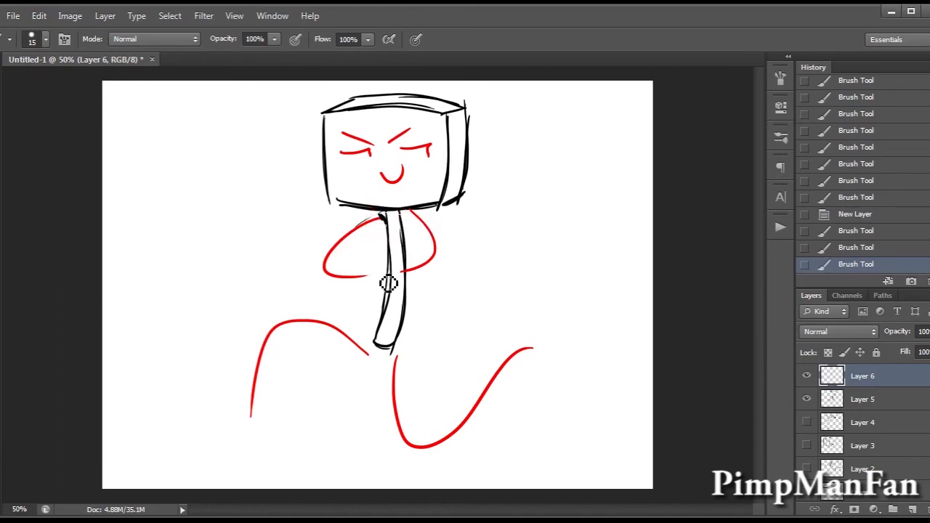
{"action": "left_click_drag", "start_coordinate": [376, 271], "coordinate": [377, 294]}
{"action": "mouse_move", "coordinate": [378, 224]}
{"action": "left_mouse_down"}
{"action": "mouse_move", "coordinate": [341, 255]}
{"action": "mouse_move", "coordinate": [331, 279]}
{"action": "mouse_move", "coordinate": [335, 274]}
{"action": "mouse_move", "coordinate": [348, 300]}
{"action": "mouse_move", "coordinate": [334, 290]}
{"action": "mouse_move", "coordinate": [368, 295]}
{"action": "left_mouse_up"}
{"action": "key", "text": "ctrl+z"}
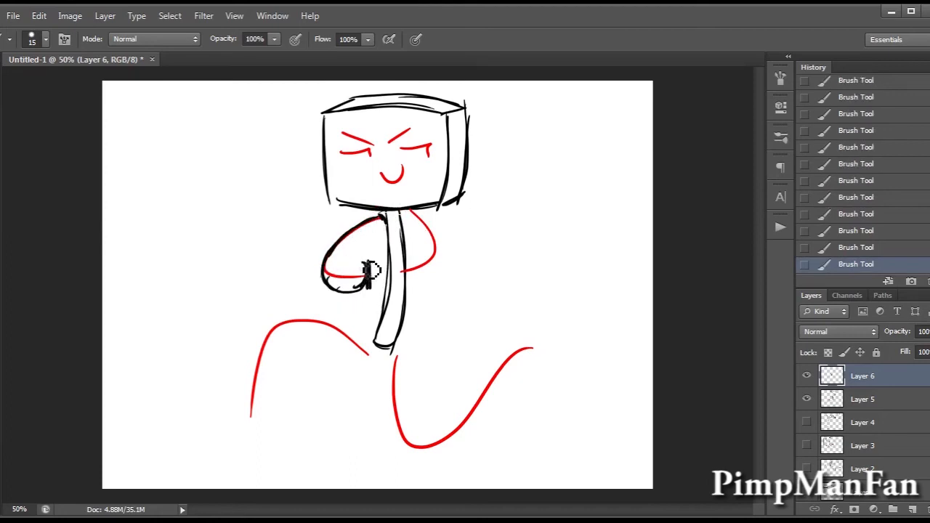
{"action": "left_click_drag", "start_coordinate": [366, 260], "coordinate": [367, 277]}
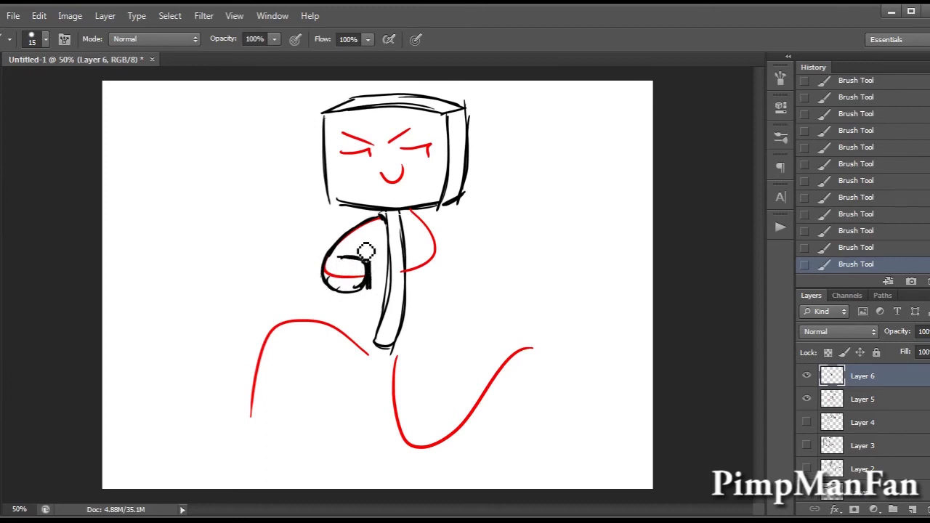
{"action": "mouse_move", "coordinate": [347, 255]}
{"action": "left_mouse_down"}
{"action": "mouse_move", "coordinate": [361, 281]}
{"action": "mouse_move", "coordinate": [343, 325]}
{"action": "mouse_move", "coordinate": [326, 296]}
{"action": "mouse_move", "coordinate": [359, 309]}
{"action": "mouse_move", "coordinate": [383, 256]}
{"action": "left_mouse_up"}
{"action": "key", "text": "ctrl+z"}
{"action": "key", "text": "x"}
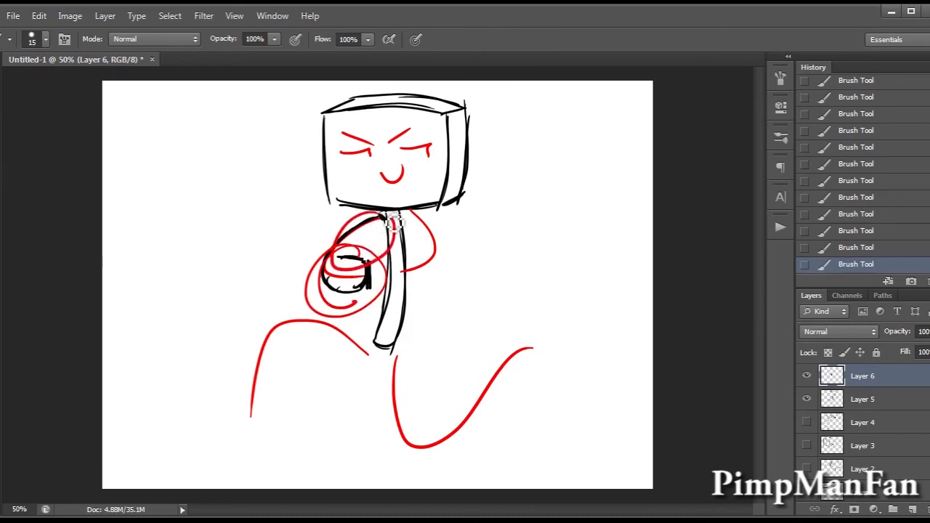
{"action": "key", "text": "ctrl+z"}
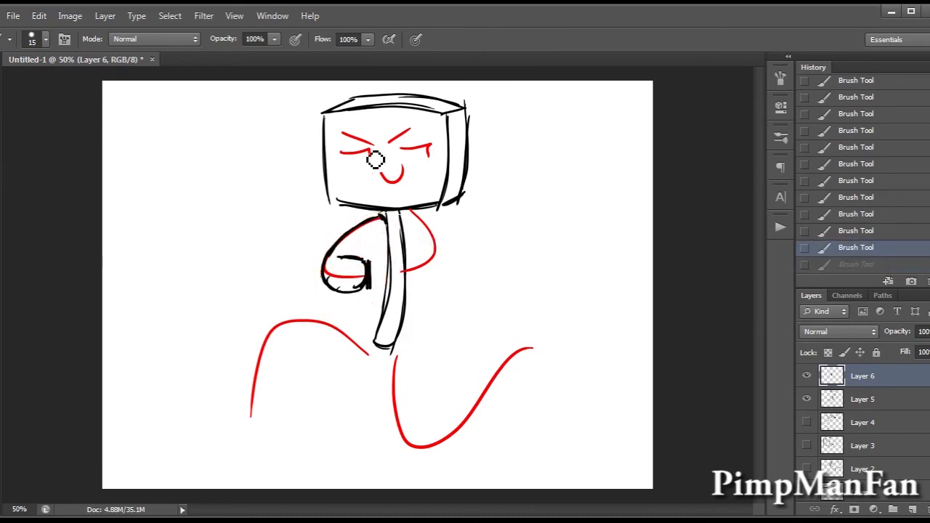
Draw the left arm's inner contour and outline the right arm as a widening bent limb around its red guideline.
{"action": "left_click_drag", "start_coordinate": [358, 259], "coordinate": [386, 221]}
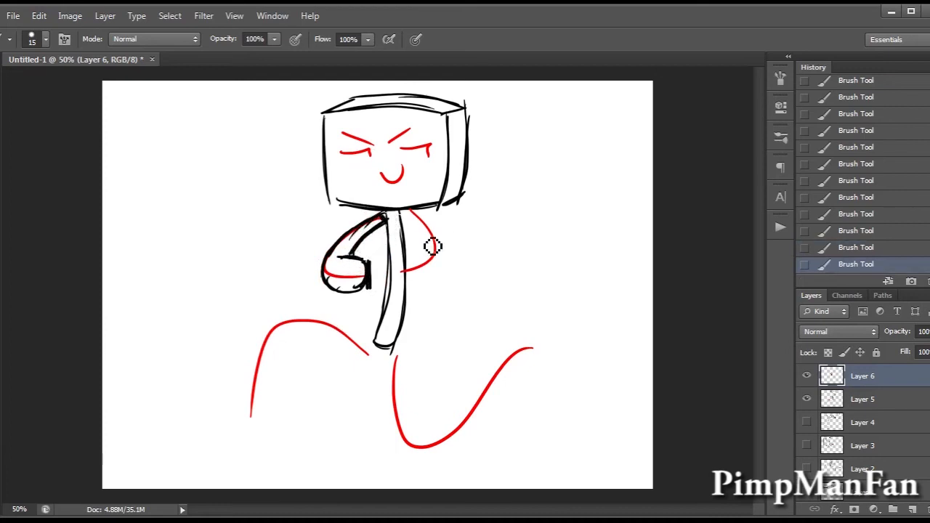
{"action": "mouse_move", "coordinate": [410, 211]}
{"action": "left_mouse_down"}
{"action": "mouse_move", "coordinate": [433, 236]}
{"action": "mouse_move", "coordinate": [435, 266]}
{"action": "left_mouse_up"}
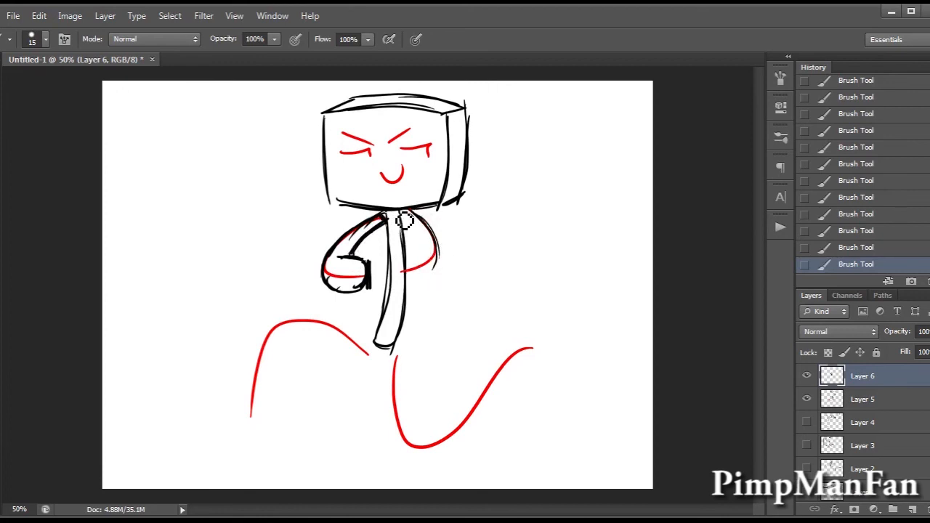
{"action": "left_click_drag", "start_coordinate": [402, 239], "coordinate": [400, 339]}
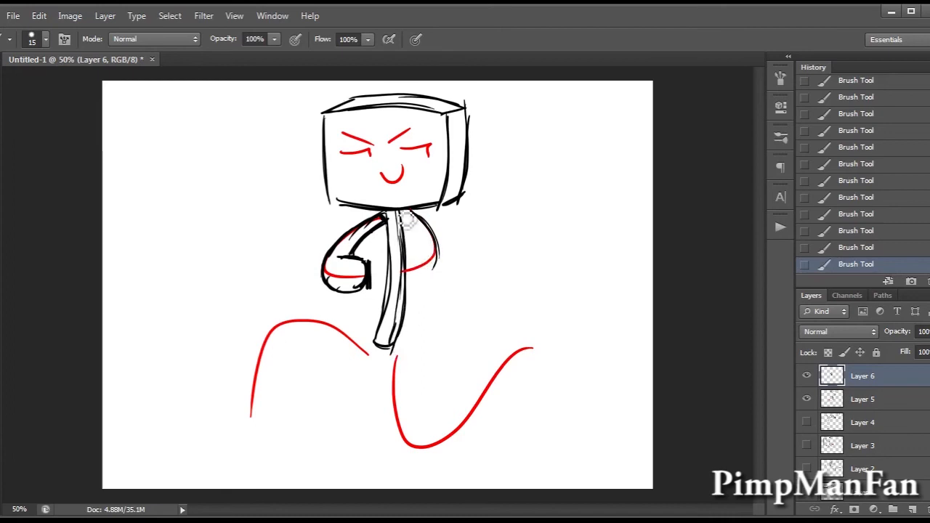
{"action": "mouse_move", "coordinate": [401, 215]}
{"action": "left_mouse_down"}
{"action": "mouse_move", "coordinate": [419, 251]}
{"action": "mouse_move", "coordinate": [398, 269]}
{"action": "mouse_move", "coordinate": [402, 291]}
{"action": "mouse_move", "coordinate": [435, 275]}
{"action": "mouse_move", "coordinate": [438, 254]}
{"action": "mouse_move", "coordinate": [417, 212]}
{"action": "left_mouse_up"}
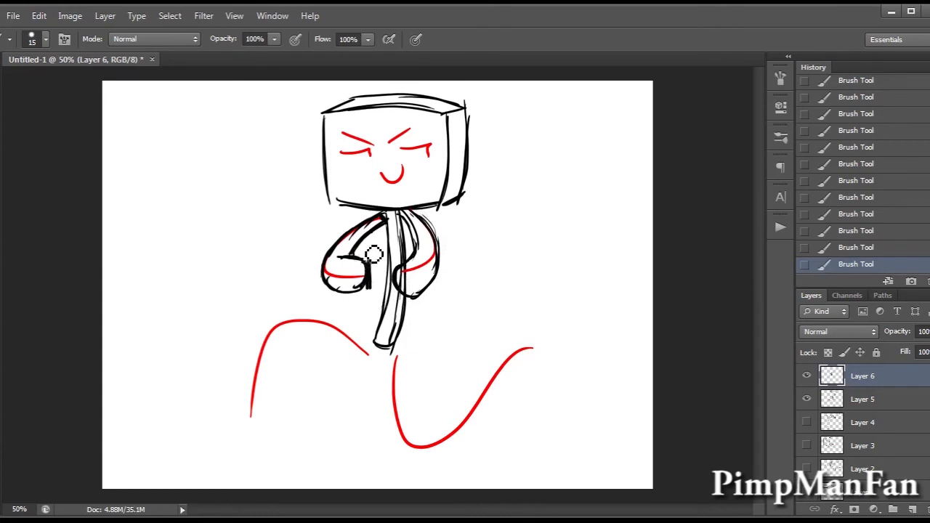
Trim the heavy end line of the left forearm and draw a small box held between the two arms.
{"action": "key", "text": "e"}
{"action": "left_click_drag", "start_coordinate": [372, 282], "coordinate": [376, 274]}
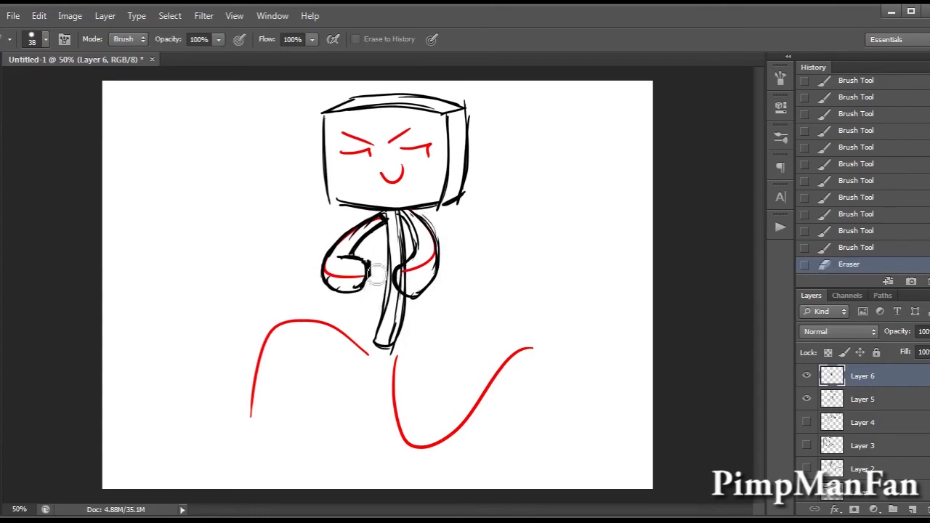
{"action": "left_click", "coordinate": [373, 298]}
{"action": "key", "text": "b"}
{"action": "mouse_move", "coordinate": [370, 276]}
{"action": "left_mouse_down"}
{"action": "mouse_move", "coordinate": [367, 306]}
{"action": "mouse_move", "coordinate": [396, 298]}
{"action": "left_mouse_up"}
{"action": "mouse_move", "coordinate": [367, 300]}
{"action": "left_mouse_down"}
{"action": "mouse_move", "coordinate": [398, 314]}
{"action": "mouse_move", "coordinate": [418, 290]}
{"action": "left_mouse_up"}
{"action": "mouse_move", "coordinate": [368, 260]}
{"action": "left_mouse_down"}
{"action": "mouse_move", "coordinate": [369, 273]}
{"action": "mouse_move", "coordinate": [388, 255]}
{"action": "mouse_move", "coordinate": [420, 281]}
{"action": "left_mouse_up"}
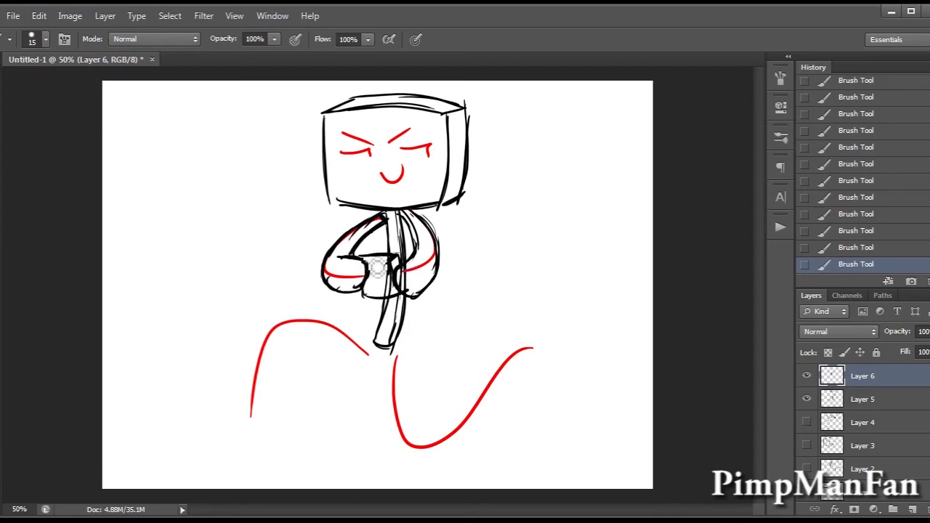
Add a wavy line and small dots to the front of the box between the arms.
{"action": "key", "text": "e"}
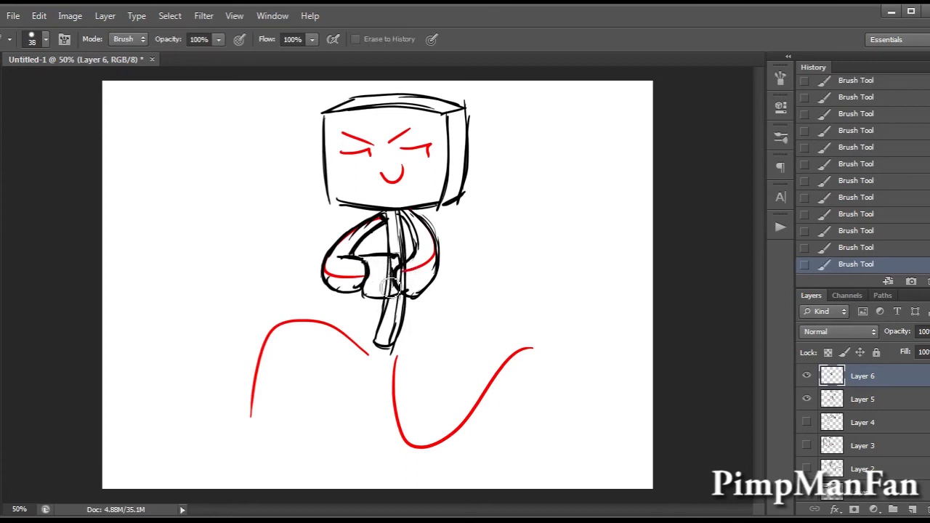
{"action": "key", "text": "b"}
{"action": "mouse_move", "coordinate": [397, 279]}
{"action": "left_mouse_down"}
{"action": "mouse_move", "coordinate": [401, 287]}
{"action": "mouse_move", "coordinate": [368, 283]}
{"action": "mouse_move", "coordinate": [378, 274]}
{"action": "mouse_move", "coordinate": [397, 285]}
{"action": "left_mouse_up"}
{"action": "left_click_drag", "start_coordinate": [399, 273], "coordinate": [377, 284]}
{"action": "left_click_drag", "start_coordinate": [370, 292], "coordinate": [379, 298]}
{"action": "left_click_drag", "start_coordinate": [388, 292], "coordinate": [389, 297]}
{"action": "left_click_drag", "start_coordinate": [396, 290], "coordinate": [399, 285]}
{"action": "left_click_drag", "start_coordinate": [414, 290], "coordinate": [417, 295]}
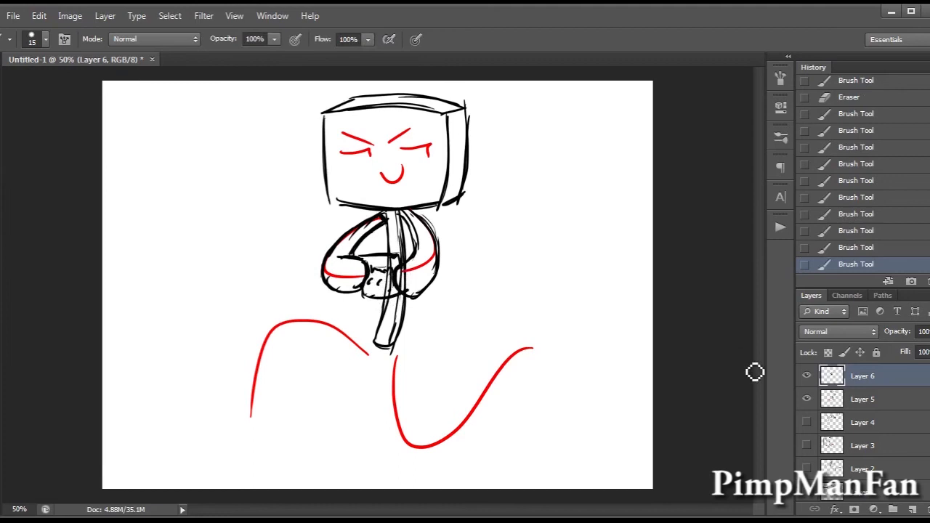
Erase the body and guideline strokes overlapping the held box and right forearm on Layer 5 and Layer 6.
{"action": "left_click", "coordinate": [854, 402]}
{"action": "key", "text": "e"}
{"action": "mouse_move", "coordinate": [393, 292]}
{"action": "left_mouse_down"}
{"action": "mouse_move", "coordinate": [385, 268]}
{"action": "mouse_move", "coordinate": [404, 275]}
{"action": "left_mouse_up"}
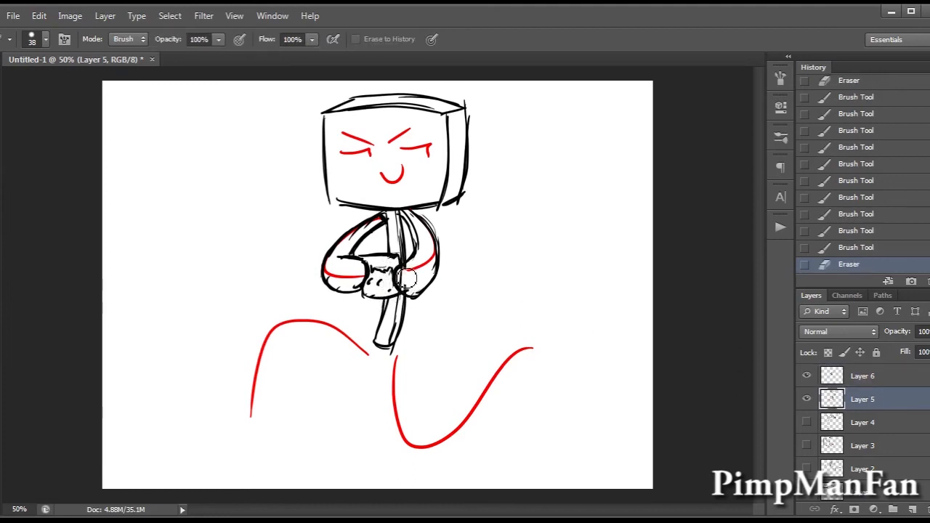
{"action": "left_click", "coordinate": [854, 379]}
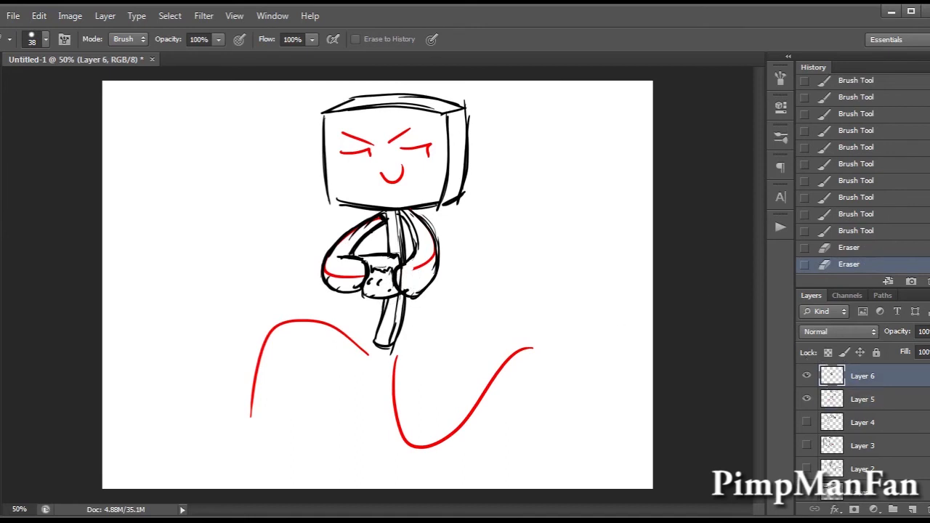
{"action": "left_click_drag", "start_coordinate": [412, 279], "coordinate": [414, 263]}
{"action": "key", "text": "b"}
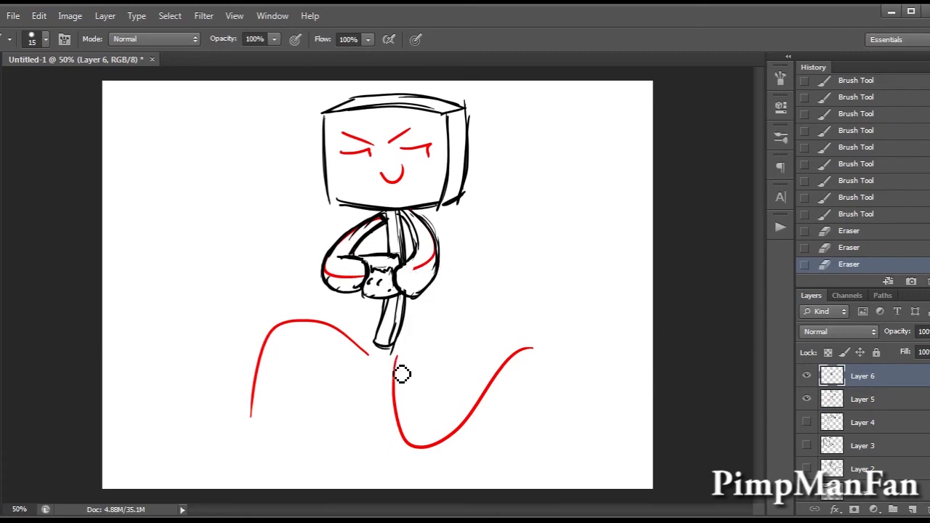
Draw the right leg's hip line, its foot end line and its outer contour around the red guideline.
{"action": "left_click_drag", "start_coordinate": [398, 349], "coordinate": [389, 354]}
{"action": "left_click_drag", "start_coordinate": [534, 330], "coordinate": [538, 371]}
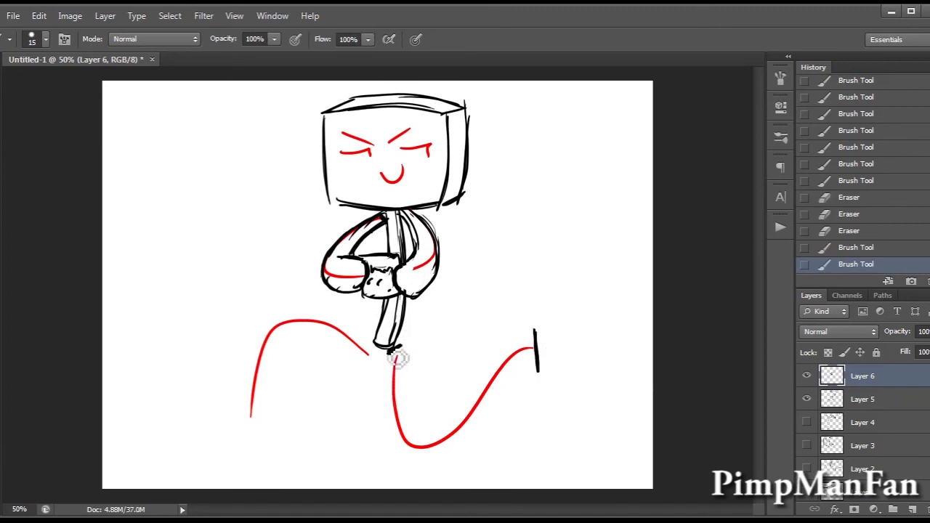
{"action": "left_click_drag", "start_coordinate": [393, 356], "coordinate": [401, 445]}
{"action": "mouse_move", "coordinate": [538, 350]}
{"action": "left_mouse_down"}
{"action": "mouse_move", "coordinate": [527, 410]}
{"action": "mouse_move", "coordinate": [538, 389]}
{"action": "mouse_move", "coordinate": [460, 452]}
{"action": "left_mouse_up"}
{"action": "mouse_move", "coordinate": [524, 394]}
{"action": "left_mouse_down"}
{"action": "mouse_move", "coordinate": [457, 448]}
{"action": "mouse_move", "coordinate": [411, 449]}
{"action": "mouse_move", "coordinate": [467, 449]}
{"action": "left_mouse_up"}
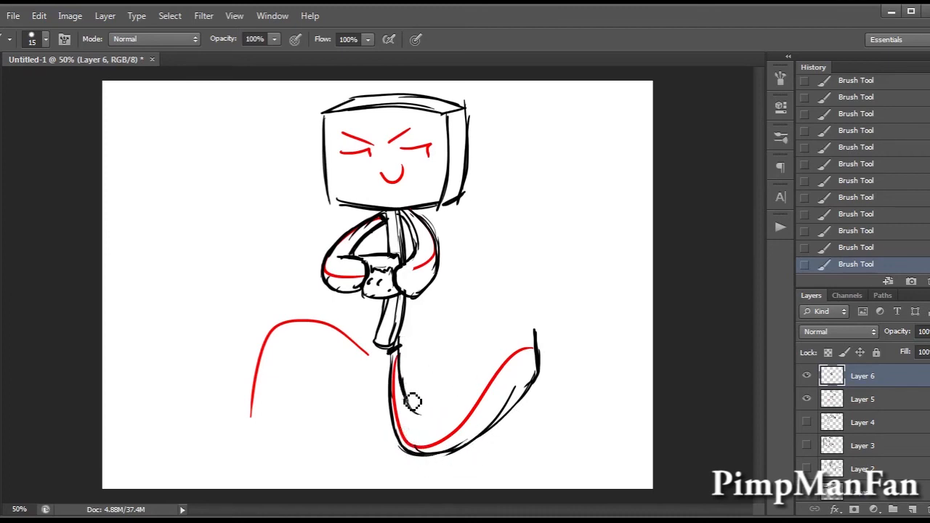
Draw the right leg's inner contour from the hip to the raised foot, closing it as a widening bent limb.
{"action": "key", "text": "ctrl+alt+z"}
{"action": "key", "text": "ctrl+alt+z"}
{"action": "left_click_drag", "start_coordinate": [403, 341], "coordinate": [413, 423]}
{"action": "key", "text": "ctrl+alt+z"}
{"action": "key", "text": "ctrl+alt+z"}
{"action": "left_click_drag", "start_coordinate": [399, 340], "coordinate": [412, 426]}
{"action": "mouse_move", "coordinate": [414, 393]}
{"action": "left_mouse_down"}
{"action": "mouse_move", "coordinate": [453, 417]}
{"action": "mouse_move", "coordinate": [443, 436]}
{"action": "mouse_move", "coordinate": [474, 405]}
{"action": "mouse_move", "coordinate": [429, 439]}
{"action": "mouse_move", "coordinate": [495, 389]}
{"action": "mouse_move", "coordinate": [470, 418]}
{"action": "mouse_move", "coordinate": [508, 381]}
{"action": "mouse_move", "coordinate": [528, 336]}
{"action": "mouse_move", "coordinate": [510, 369]}
{"action": "mouse_move", "coordinate": [539, 346]}
{"action": "mouse_move", "coordinate": [547, 352]}
{"action": "mouse_move", "coordinate": [527, 354]}
{"action": "mouse_move", "coordinate": [537, 386]}
{"action": "left_mouse_up"}
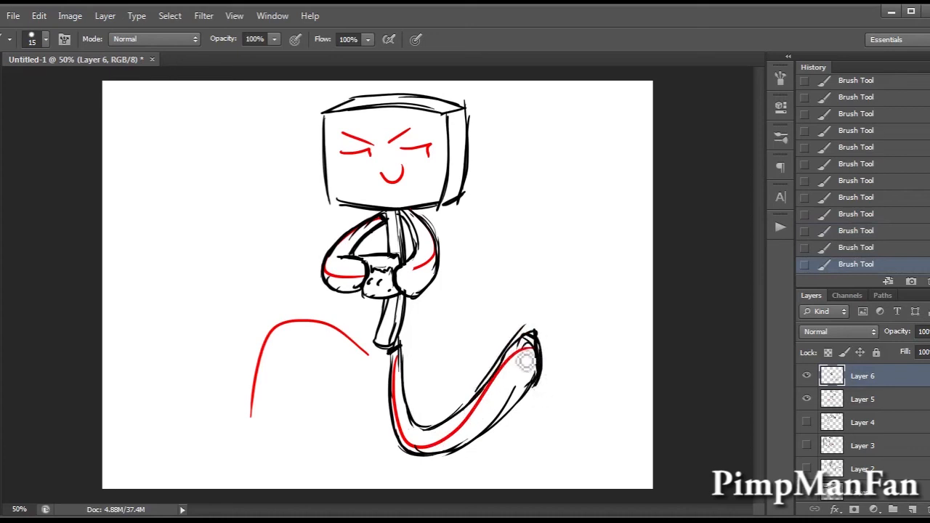
{"action": "mouse_move", "coordinate": [491, 393]}
{"action": "left_mouse_down"}
{"action": "mouse_move", "coordinate": [449, 426]}
{"action": "mouse_move", "coordinate": [420, 425]}
{"action": "left_mouse_up"}
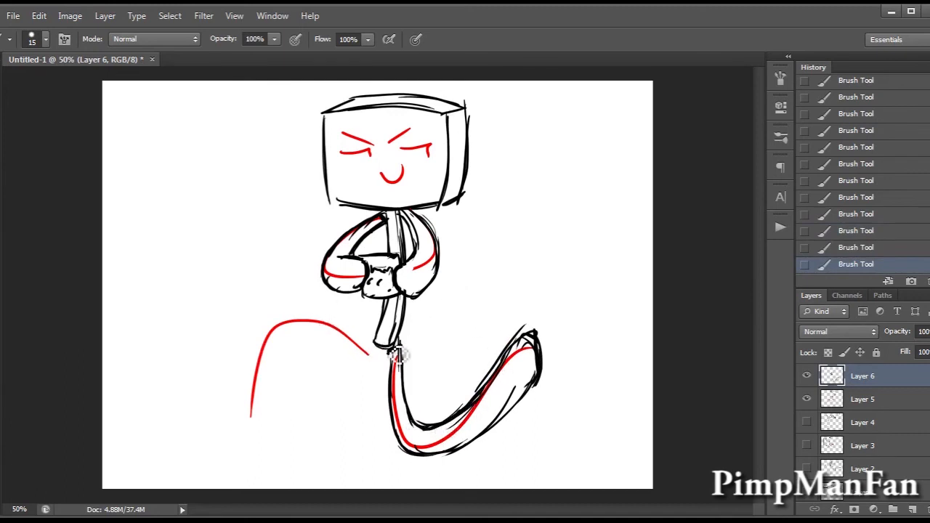
Lasso the right leg and warp it so the bend and the raised foot sit slightly lower.
{"action": "key", "text": "l"}
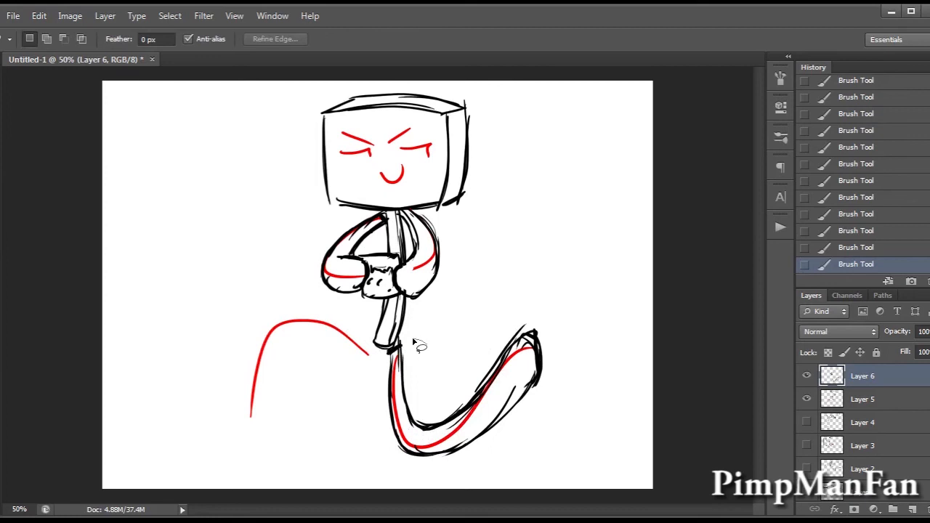
{"action": "mouse_move", "coordinate": [396, 353]}
{"action": "left_mouse_down"}
{"action": "mouse_move", "coordinate": [554, 473]}
{"action": "mouse_move", "coordinate": [480, 290]}
{"action": "left_mouse_up"}
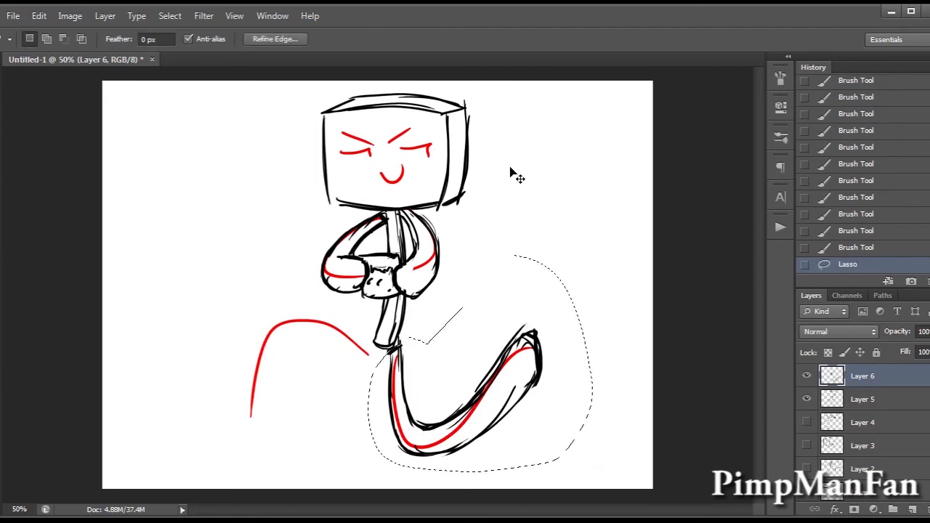
{"action": "key", "text": "ctrl+t"}
{"action": "double_click", "coordinate": [643, 58]}
{"action": "left_click", "coordinate": [525, 51]}
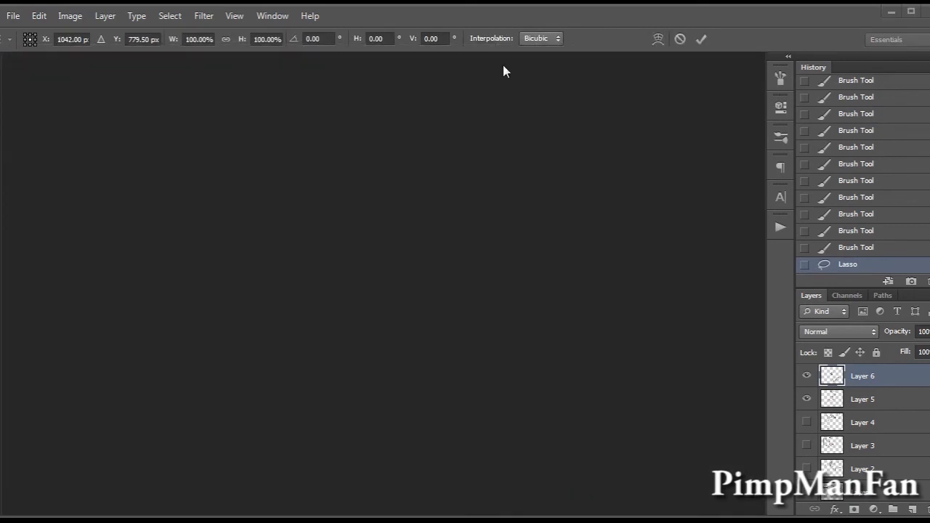
{"action": "left_click", "coordinate": [658, 38]}
{"action": "left_click_drag", "start_coordinate": [417, 440], "coordinate": [409, 428]}
{"action": "left_click_drag", "start_coordinate": [480, 428], "coordinate": [480, 451]}
{"action": "left_click_drag", "start_coordinate": [408, 411], "coordinate": [414, 403]}
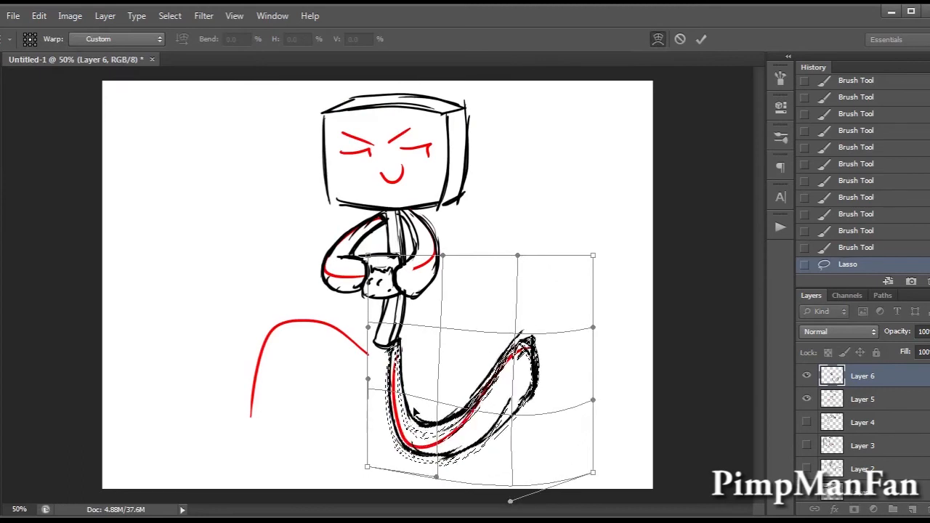
{"action": "mouse_move", "coordinate": [528, 374]}
{"action": "left_mouse_down"}
{"action": "mouse_move", "coordinate": [535, 387]}
{"action": "mouse_move", "coordinate": [527, 388]}
{"action": "left_mouse_up"}
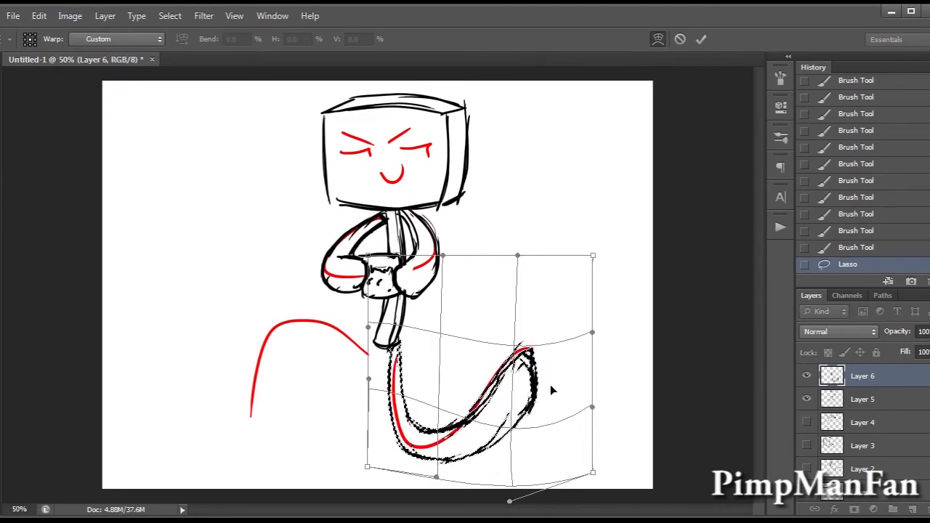
{"action": "key", "text": "Return"}
{"action": "key", "text": "ctrl+d"}
Outline the left leg as a bent limb around its red guideline, with a rounded foot end.
{"action": "key", "text": "b"}
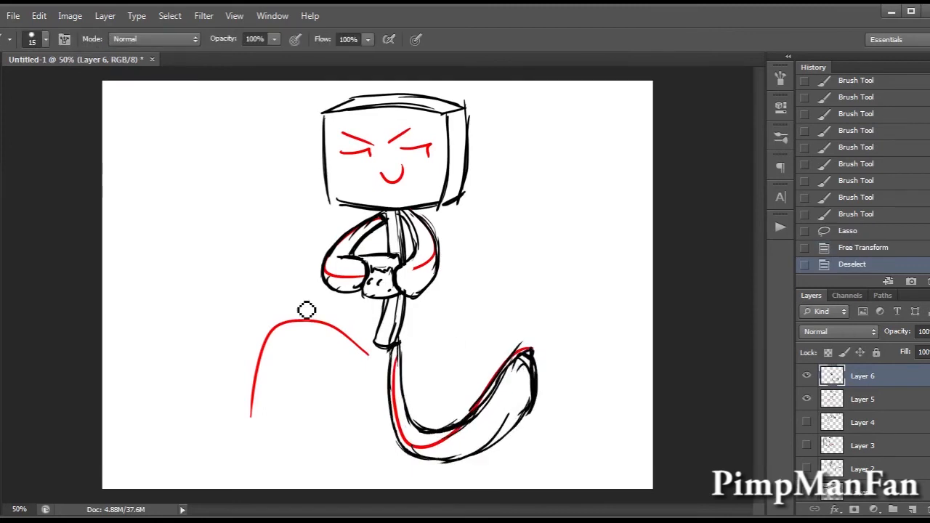
{"action": "mouse_move", "coordinate": [376, 339]}
{"action": "left_mouse_down"}
{"action": "mouse_move", "coordinate": [390, 349]}
{"action": "mouse_move", "coordinate": [306, 305]}
{"action": "left_mouse_up"}
{"action": "mouse_move", "coordinate": [320, 306]}
{"action": "left_mouse_down"}
{"action": "mouse_move", "coordinate": [280, 330]}
{"action": "mouse_move", "coordinate": [290, 321]}
{"action": "mouse_move", "coordinate": [242, 405]}
{"action": "left_mouse_up"}
{"action": "left_click_drag", "start_coordinate": [253, 348], "coordinate": [239, 420]}
{"action": "left_click_drag", "start_coordinate": [235, 398], "coordinate": [251, 426]}
{"action": "left_click_drag", "start_coordinate": [270, 325], "coordinate": [239, 385]}
{"action": "mouse_move", "coordinate": [259, 345]}
{"action": "left_mouse_down"}
{"action": "mouse_move", "coordinate": [265, 430]}
{"action": "mouse_move", "coordinate": [256, 434]}
{"action": "mouse_move", "coordinate": [271, 411]}
{"action": "left_mouse_up"}
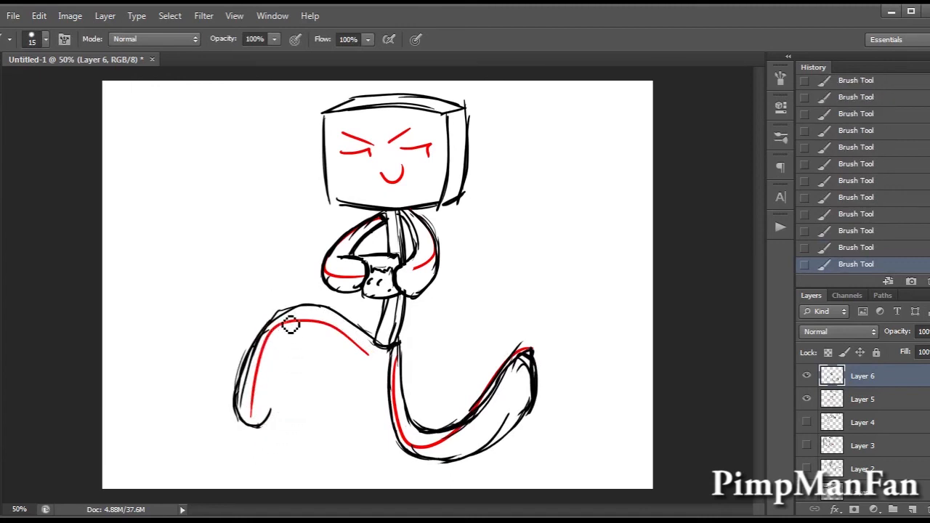
{"action": "mouse_move", "coordinate": [379, 345]}
{"action": "left_mouse_down"}
{"action": "mouse_move", "coordinate": [322, 339]}
{"action": "mouse_move", "coordinate": [331, 335]}
{"action": "mouse_move", "coordinate": [343, 345]}
{"action": "mouse_move", "coordinate": [285, 367]}
{"action": "left_mouse_up"}
{"action": "mouse_move", "coordinate": [300, 335]}
{"action": "left_mouse_down"}
{"action": "mouse_move", "coordinate": [279, 382]}
{"action": "mouse_move", "coordinate": [280, 421]}
{"action": "mouse_move", "coordinate": [228, 419]}
{"action": "left_mouse_up"}
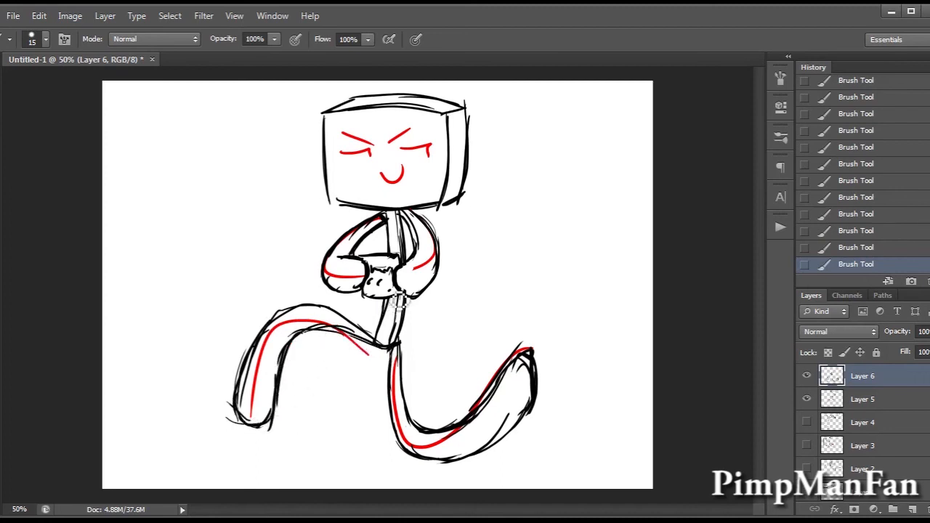
Lasso the left lower leg, rotate it slightly and move it inward beneath the knee.
{"action": "key", "text": "l"}
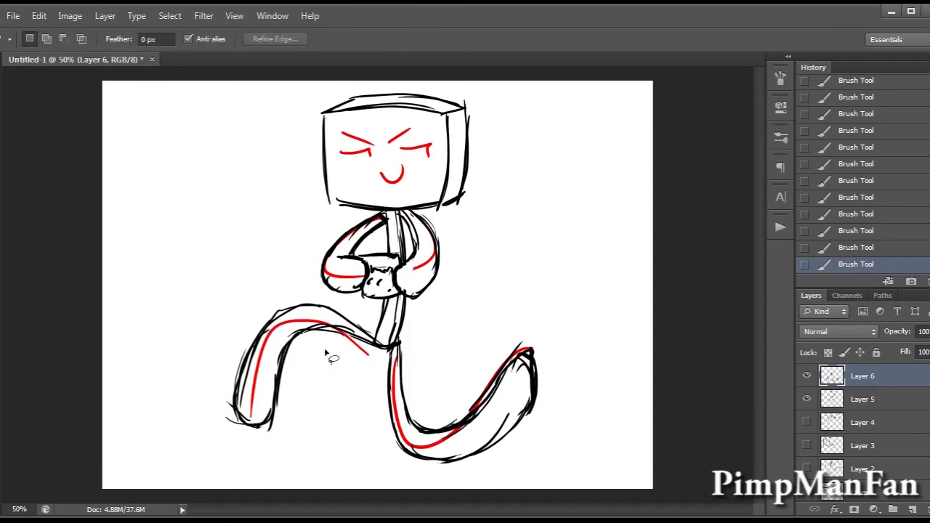
{"action": "mouse_move", "coordinate": [335, 354]}
{"action": "left_mouse_down"}
{"action": "mouse_move", "coordinate": [307, 457]}
{"action": "mouse_move", "coordinate": [331, 353]}
{"action": "left_mouse_up"}
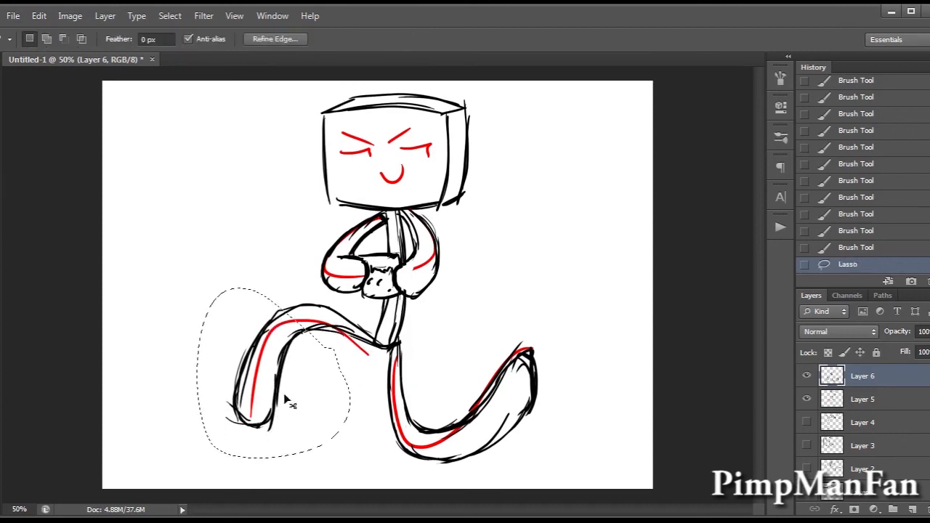
{"action": "key", "text": "ctrl+t"}
{"action": "left_click_drag", "start_coordinate": [193, 273], "coordinate": [178, 294]}
{"action": "key", "text": "Return"}
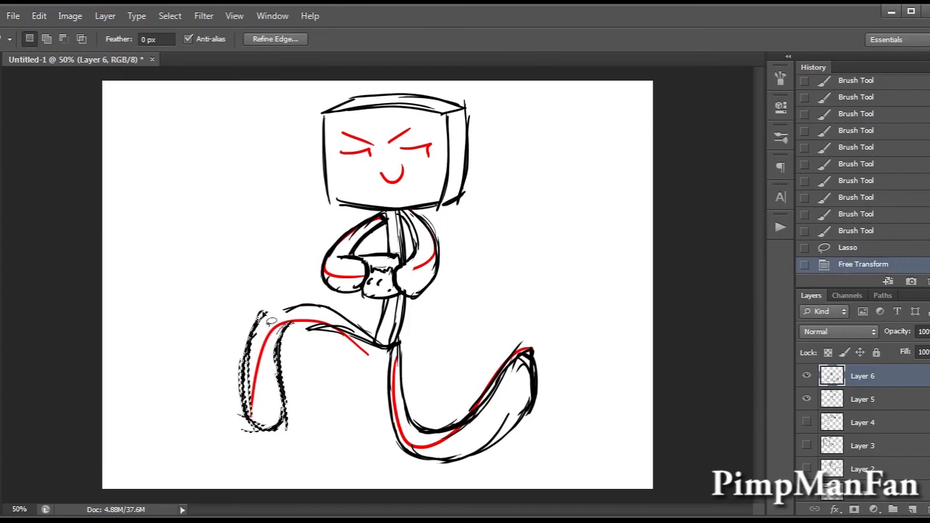
{"action": "key", "text": "v"}
{"action": "left_click_drag", "start_coordinate": [300, 352], "coordinate": [318, 351]}
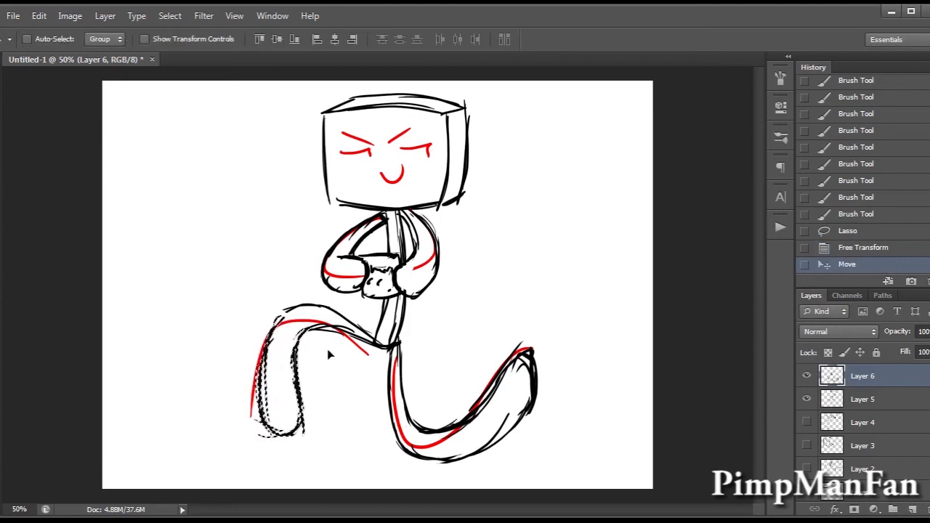
{"action": "key", "text": "ctrl+d"}
Redraw the left knee's contours to join the moved lower leg to the thigh.
{"action": "key", "text": "b"}
{"action": "mouse_move", "coordinate": [295, 315]}
{"action": "left_mouse_down"}
{"action": "mouse_move", "coordinate": [276, 335]}
{"action": "mouse_move", "coordinate": [308, 349]}
{"action": "left_mouse_up"}
{"action": "left_click_drag", "start_coordinate": [320, 331], "coordinate": [326, 356]}
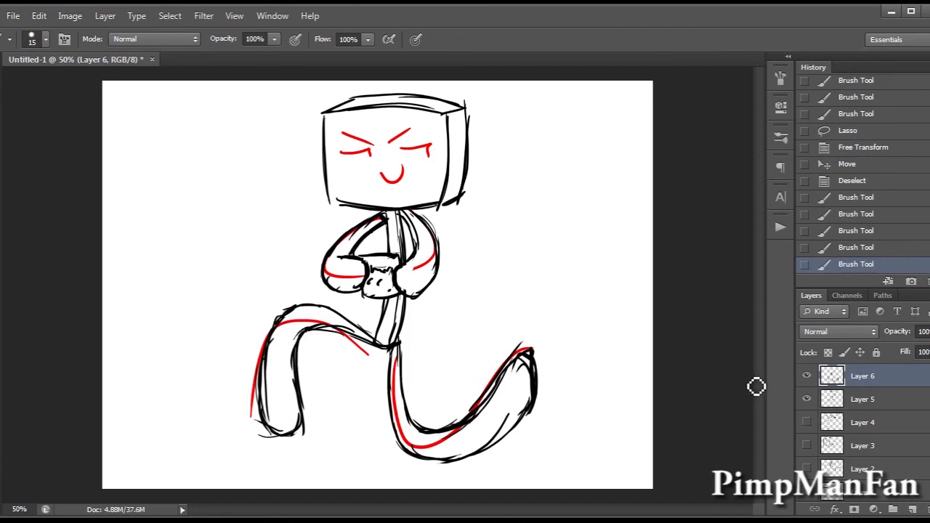
Erase the red guidelines of both legs and both arms on Layer 5.
{"action": "key", "text": "e"}
{"action": "left_click", "coordinate": [887, 404]}
{"action": "mouse_move", "coordinate": [414, 366]}
{"action": "left_mouse_down"}
{"action": "mouse_move", "coordinate": [394, 399]}
{"action": "mouse_move", "coordinate": [423, 447]}
{"action": "mouse_move", "coordinate": [410, 453]}
{"action": "mouse_move", "coordinate": [431, 452]}
{"action": "mouse_move", "coordinate": [464, 425]}
{"action": "mouse_move", "coordinate": [531, 342]}
{"action": "mouse_move", "coordinate": [533, 405]}
{"action": "left_mouse_up"}
{"action": "mouse_move", "coordinate": [365, 353]}
{"action": "left_mouse_down"}
{"action": "mouse_move", "coordinate": [332, 329]}
{"action": "mouse_move", "coordinate": [287, 336]}
{"action": "mouse_move", "coordinate": [305, 317]}
{"action": "mouse_move", "coordinate": [279, 346]}
{"action": "mouse_move", "coordinate": [323, 333]}
{"action": "left_mouse_up"}
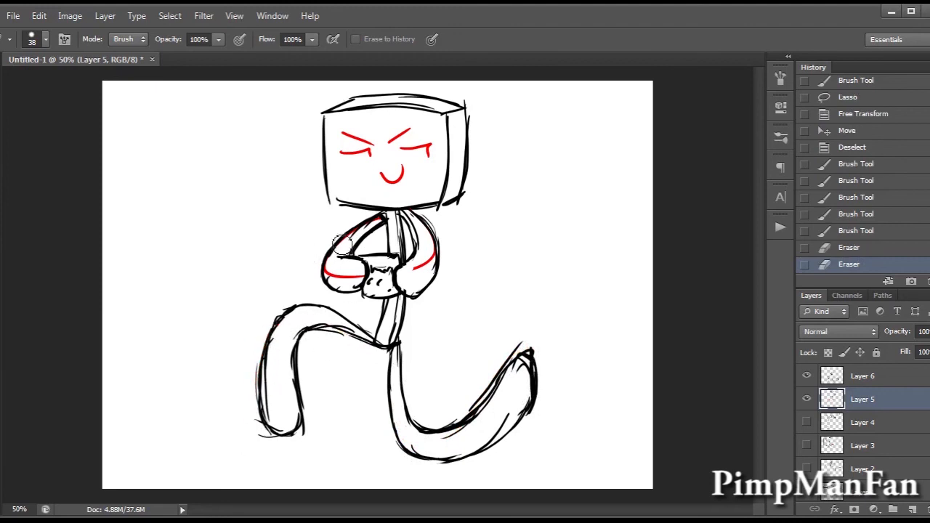
{"action": "left_click_drag", "start_coordinate": [377, 226], "coordinate": [338, 258]}
{"action": "left_click_drag", "start_coordinate": [381, 282], "coordinate": [431, 250]}
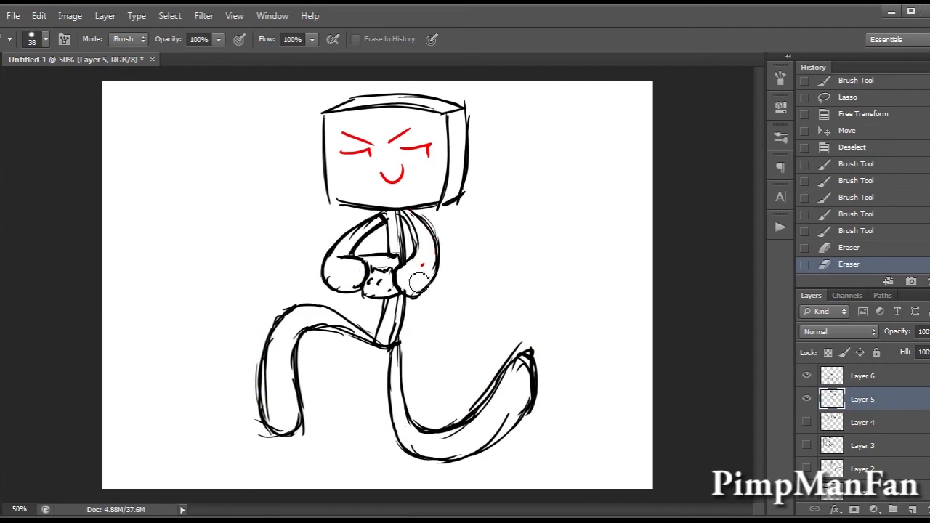
{"action": "left_click_drag", "start_coordinate": [423, 298], "coordinate": [445, 300]}
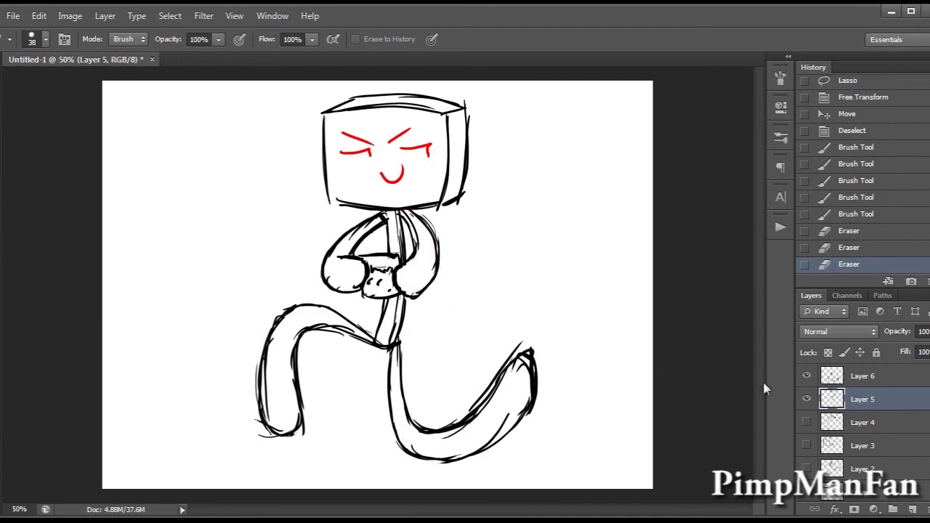
Draw two narrow rectangular eyes with dividing lines over the red eye guides on Layer 6.
{"action": "left_click", "coordinate": [876, 378]}
{"action": "key", "text": "b"}
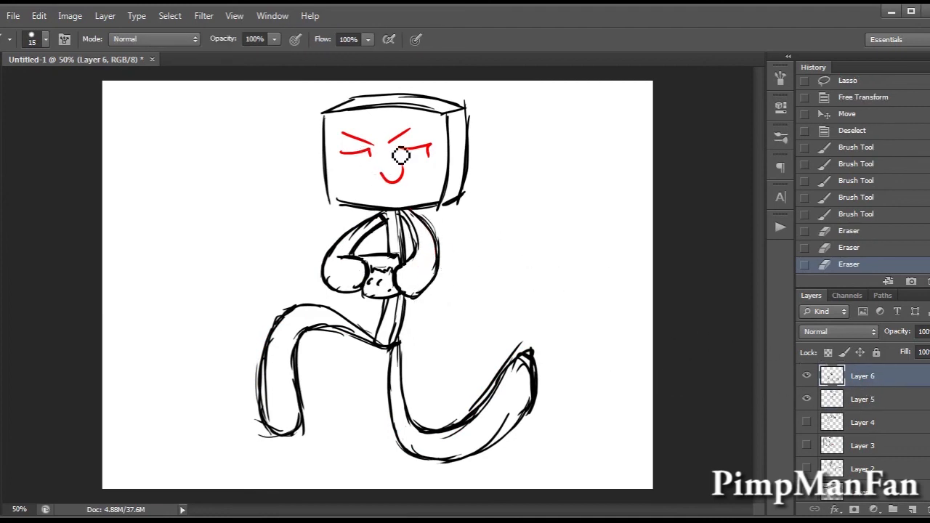
{"action": "left_click_drag", "start_coordinate": [422, 152], "coordinate": [439, 150]}
{"action": "left_click_drag", "start_coordinate": [411, 152], "coordinate": [439, 150]}
{"action": "mouse_move", "coordinate": [438, 150]}
{"action": "left_mouse_down"}
{"action": "mouse_move", "coordinate": [438, 161]}
{"action": "mouse_move", "coordinate": [400, 155]}
{"action": "mouse_move", "coordinate": [401, 166]}
{"action": "mouse_move", "coordinate": [423, 160]}
{"action": "left_mouse_up"}
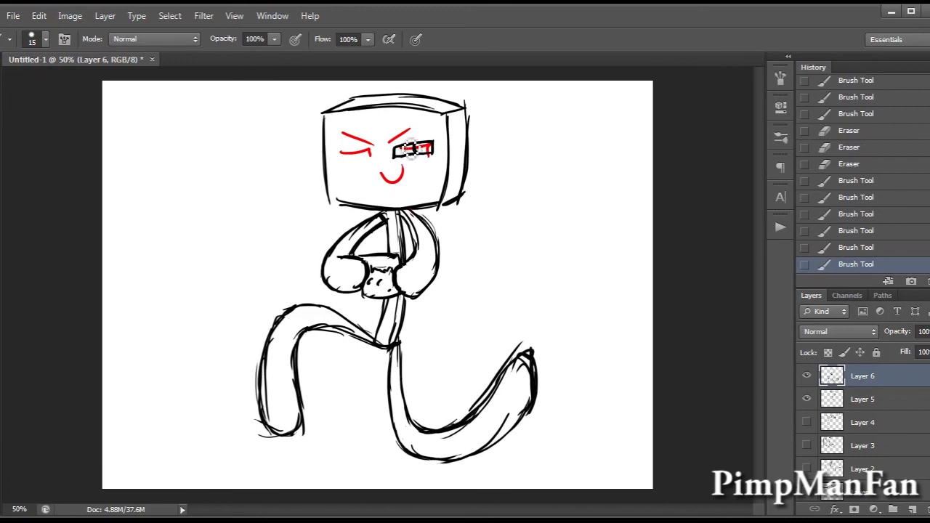
{"action": "left_click_drag", "start_coordinate": [340, 161], "coordinate": [366, 159]}
{"action": "left_click_drag", "start_coordinate": [348, 160], "coordinate": [374, 158]}
{"action": "left_click_drag", "start_coordinate": [375, 158], "coordinate": [343, 171]}
{"action": "mouse_move", "coordinate": [342, 161]}
{"action": "left_mouse_down"}
{"action": "mouse_move", "coordinate": [344, 173]}
{"action": "mouse_move", "coordinate": [373, 170]}
{"action": "mouse_move", "coordinate": [358, 170]}
{"action": "left_mouse_up"}
Erase the wavy line and dots from the held box and redraw its edges.
{"action": "key", "text": "e"}
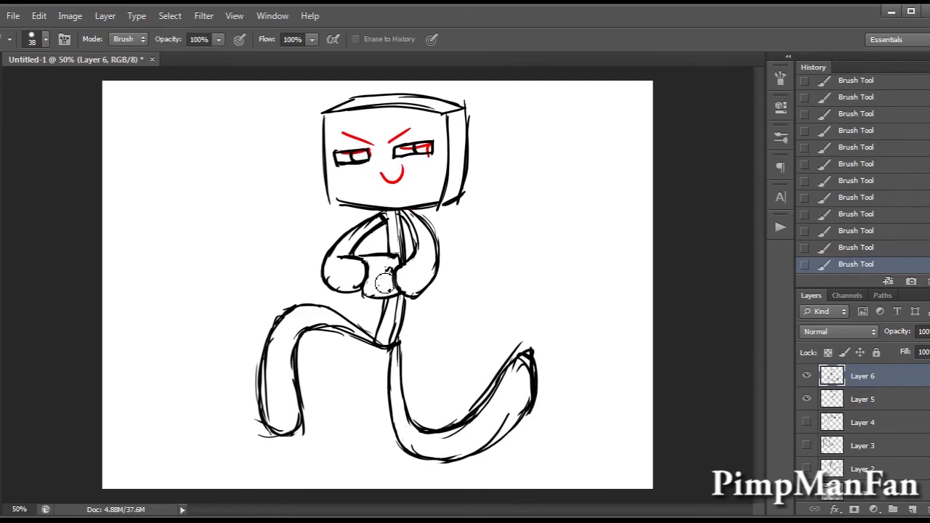
{"action": "mouse_move", "coordinate": [393, 272]}
{"action": "left_mouse_down"}
{"action": "mouse_move", "coordinate": [379, 294]}
{"action": "mouse_move", "coordinate": [399, 245]}
{"action": "mouse_move", "coordinate": [374, 289]}
{"action": "mouse_move", "coordinate": [393, 300]}
{"action": "mouse_move", "coordinate": [406, 286]}
{"action": "mouse_move", "coordinate": [382, 272]}
{"action": "mouse_move", "coordinate": [411, 290]}
{"action": "left_mouse_up"}
{"action": "key", "text": "b"}
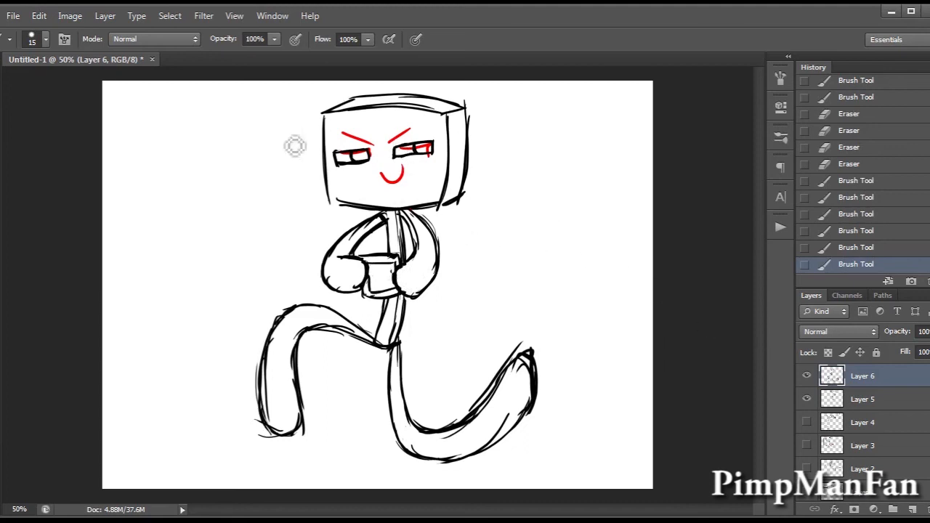
Draw slanted angry eyebrows above the eyes and a small U-shaped mouth below them.
{"action": "left_click_drag", "start_coordinate": [391, 141], "coordinate": [421, 129]}
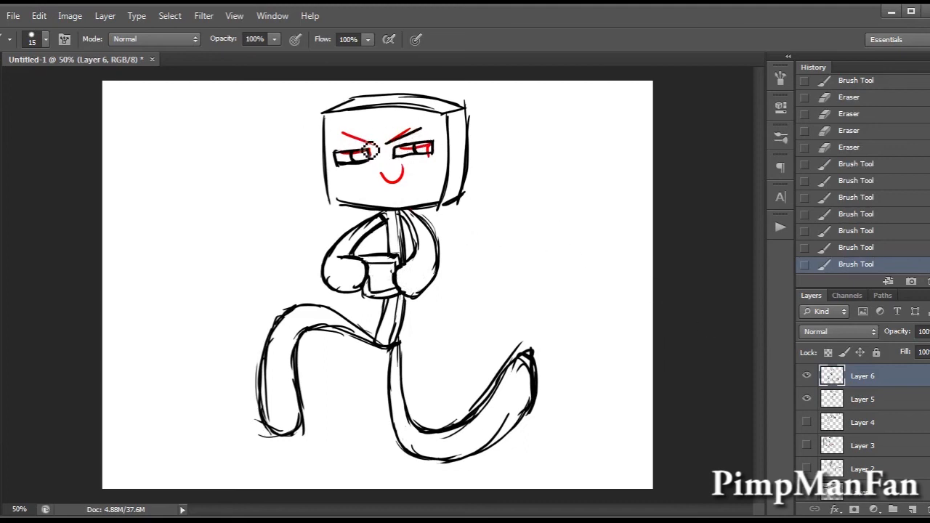
{"action": "mouse_move", "coordinate": [370, 144]}
{"action": "left_mouse_down"}
{"action": "mouse_move", "coordinate": [343, 143]}
{"action": "mouse_move", "coordinate": [388, 168]}
{"action": "left_mouse_up"}
{"action": "key", "text": "ctrl+z"}
{"action": "key", "text": "ctrl+z"}
{"action": "key", "text": "ctrl+z"}
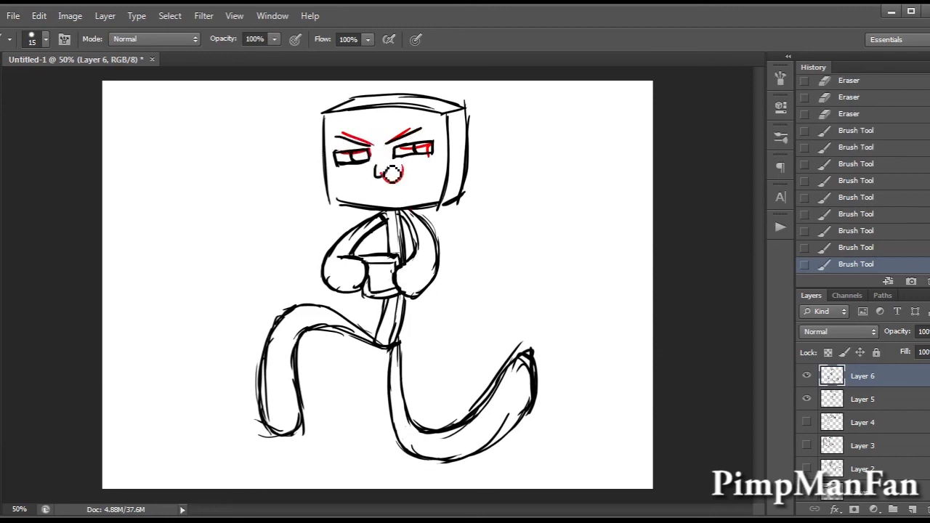
Erase the red facial guidelines on Layer 5 without cutting into the head's outline.
{"action": "left_click", "coordinate": [865, 399]}
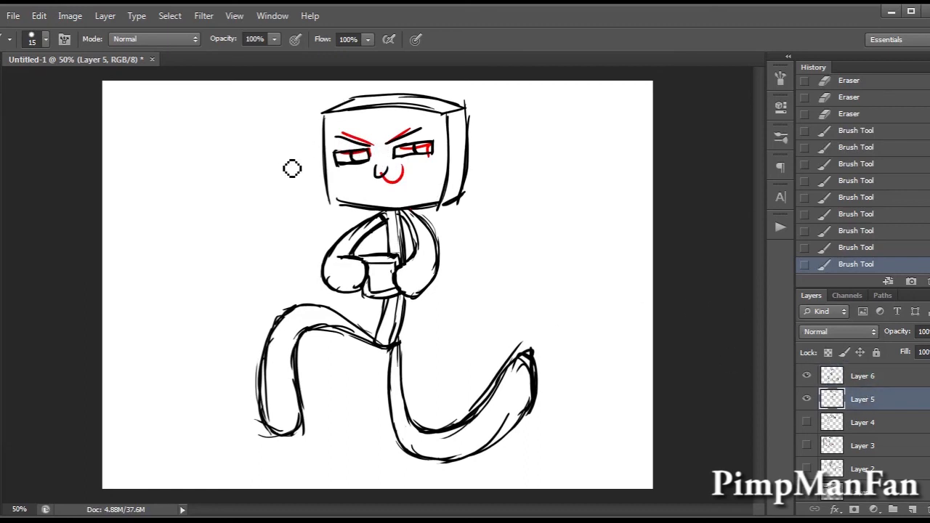
{"action": "key", "text": "e"}
{"action": "mouse_move", "coordinate": [345, 142]}
{"action": "left_mouse_down"}
{"action": "mouse_move", "coordinate": [420, 131]}
{"action": "mouse_move", "coordinate": [353, 175]}
{"action": "mouse_move", "coordinate": [394, 188]}
{"action": "left_mouse_up"}
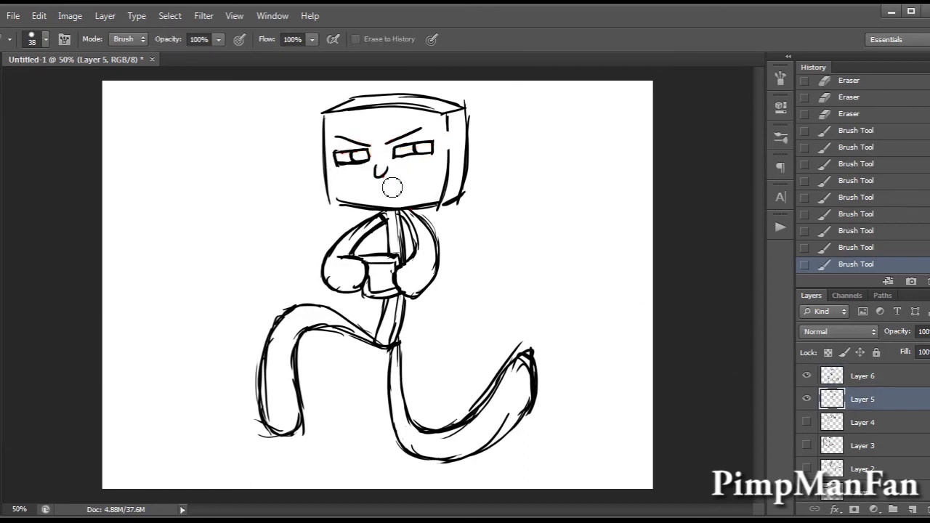
{"action": "key", "text": "ctrl+z"}
{"action": "mouse_move", "coordinate": [416, 134]}
{"action": "left_mouse_down"}
{"action": "mouse_move", "coordinate": [364, 139]}
{"action": "mouse_move", "coordinate": [400, 177]}
{"action": "mouse_move", "coordinate": [384, 177]}
{"action": "mouse_move", "coordinate": [400, 173]}
{"action": "left_mouse_up"}
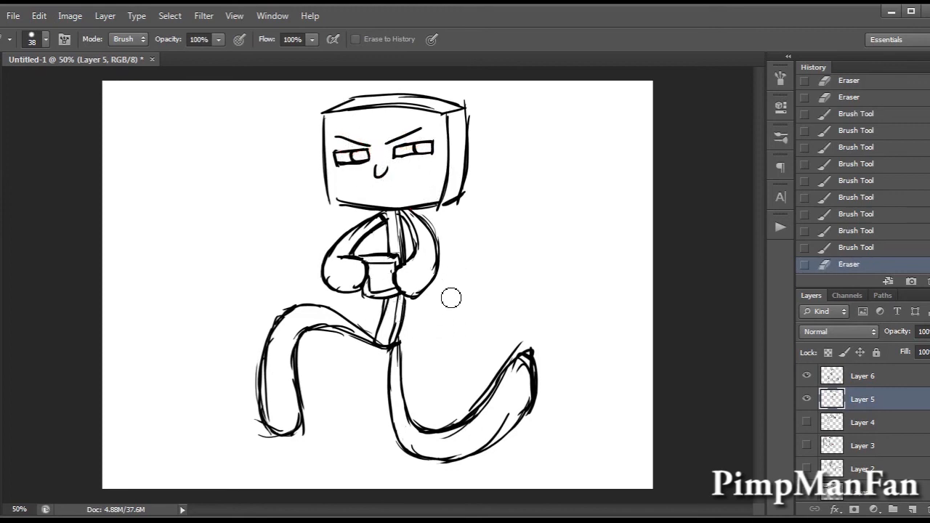
Merge Layer 6 into Layer 5 and fade the merged sketch to about 31% opacity.
{"action": "key", "text": "b"}
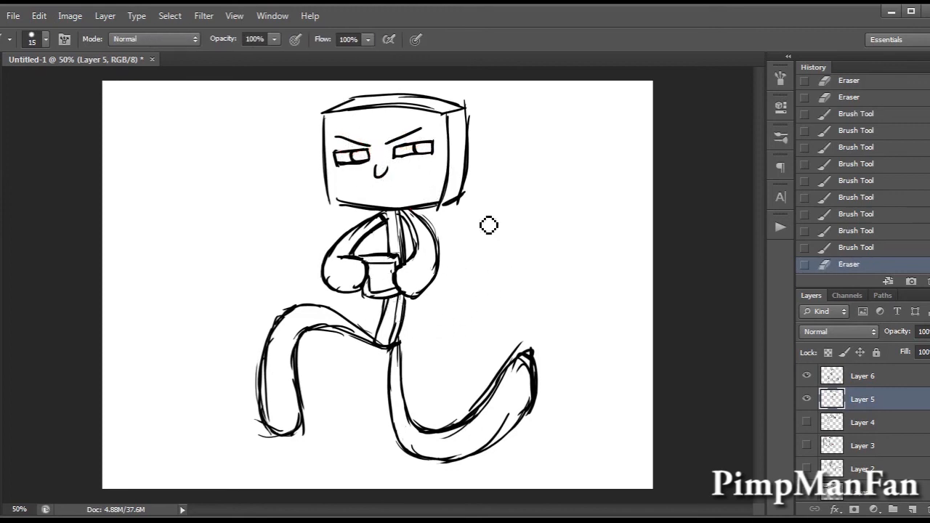
{"action": "left_click", "coordinate": [889, 385], "text": "shift"}
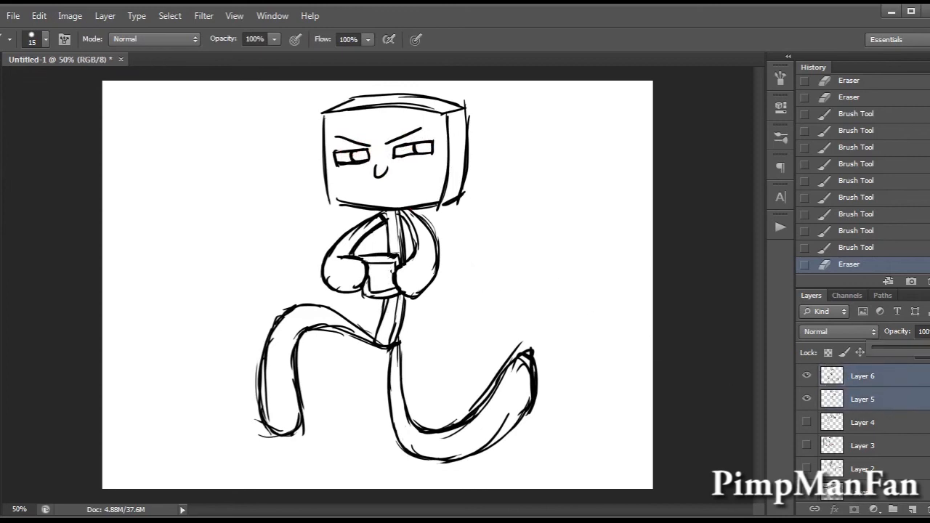
{"action": "left_click", "coordinate": [917, 382]}
{"action": "key", "text": "ctrl+e"}
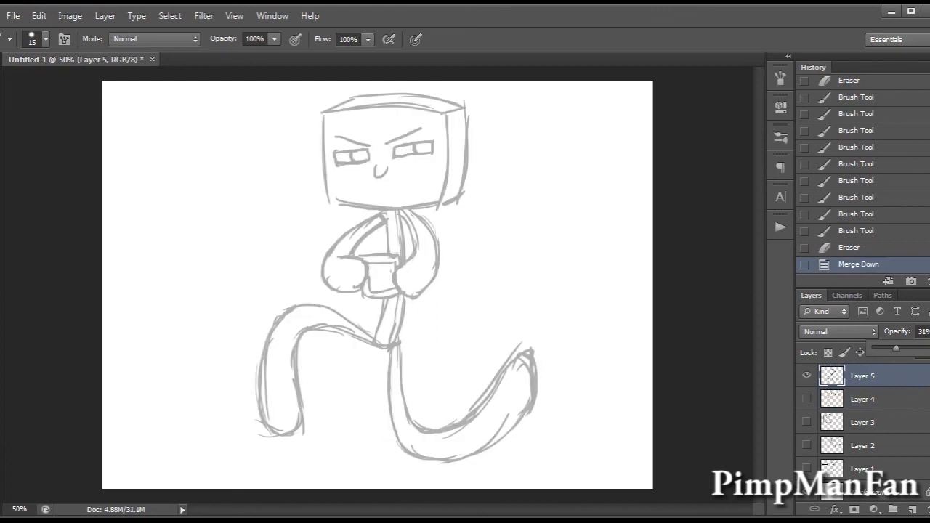
{"action": "left_click_drag", "start_coordinate": [893, 349], "coordinate": [894, 349]}
On a new layer, ink the left and upper edges of the head's front face and trim their overshooting corner.
{"action": "left_click", "coordinate": [913, 510]}
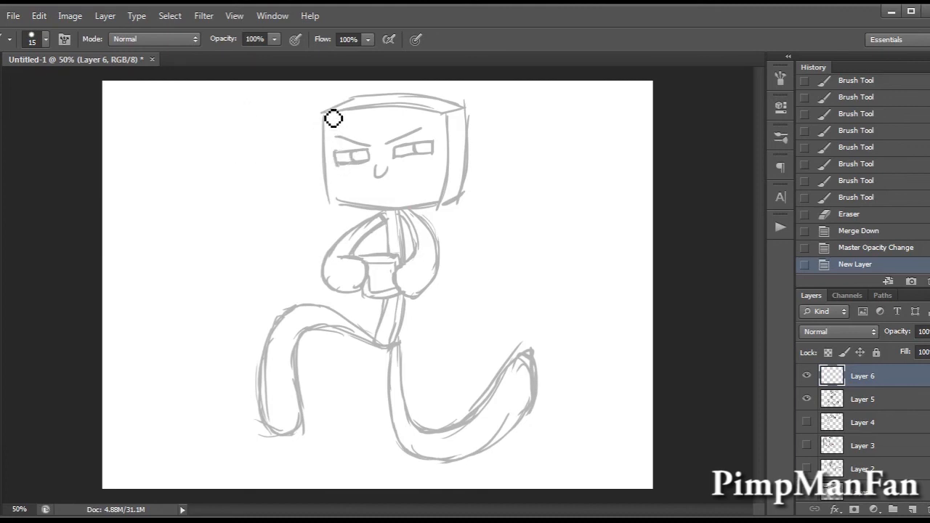
{"action": "left_click_drag", "start_coordinate": [325, 109], "coordinate": [332, 206]}
{"action": "key", "text": "ctrl+z"}
{"action": "left_click_drag", "start_coordinate": [325, 109], "coordinate": [332, 206]}
{"action": "left_click_drag", "start_coordinate": [324, 109], "coordinate": [448, 117]}
{"action": "key", "text": "ctrl+z"}
{"action": "left_click_drag", "start_coordinate": [326, 110], "coordinate": [448, 117]}
{"action": "key", "text": "ctrl+z"}
{"action": "left_click_drag", "start_coordinate": [325, 110], "coordinate": [451, 110]}
{"action": "key", "text": "e"}
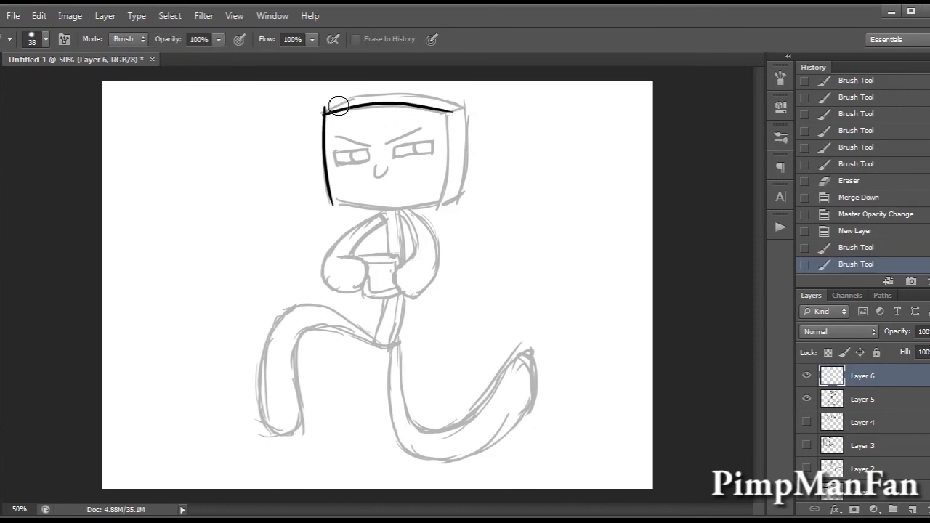
{"action": "left_click_drag", "start_coordinate": [330, 108], "coordinate": [323, 137]}
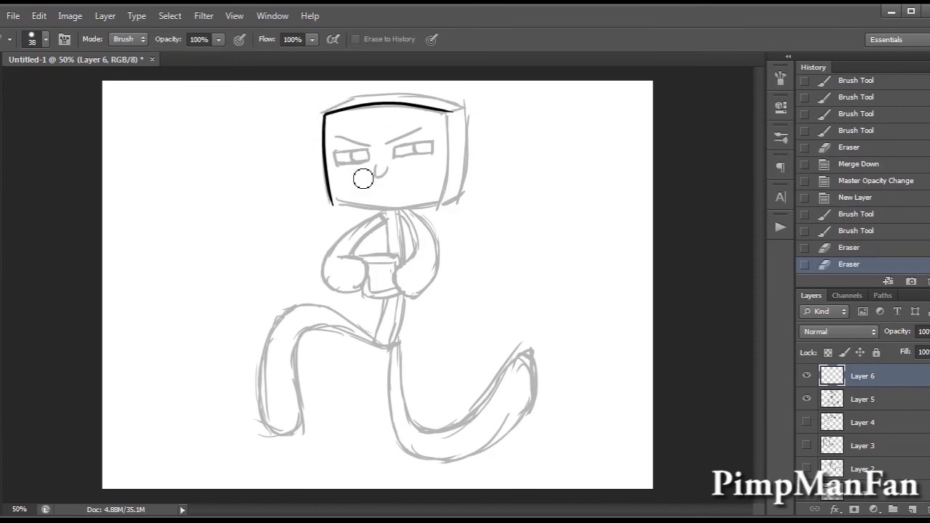
Ink the lower edge of the head's front face and trim the overshoot at its lower-left corner.
{"action": "key", "text": "b"}
{"action": "left_click_drag", "start_coordinate": [335, 203], "coordinate": [452, 198]}
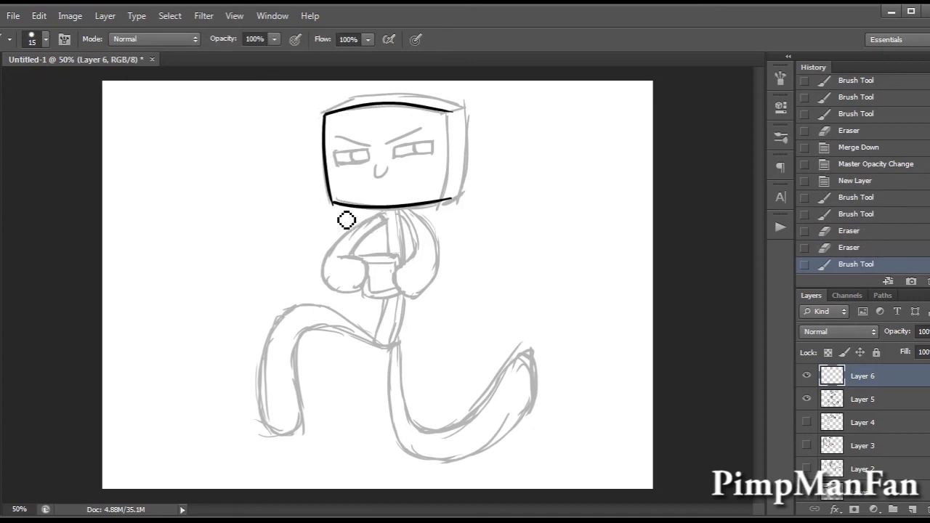
{"action": "key", "text": "e"}
{"action": "left_click_drag", "start_coordinate": [329, 210], "coordinate": [349, 221]}
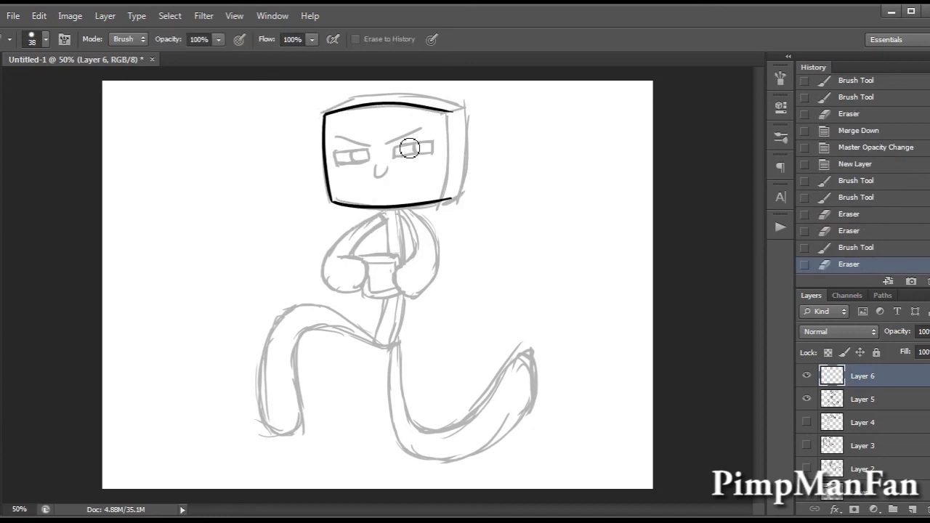
Ink the right edge of the head's front face and erase the stroke ends overshooting its corners.
{"action": "key", "text": "b"}
{"action": "left_click_drag", "start_coordinate": [449, 110], "coordinate": [452, 200]}
{"action": "key", "text": "ctrl+z"}
{"action": "left_click_drag", "start_coordinate": [447, 111], "coordinate": [429, 229]}
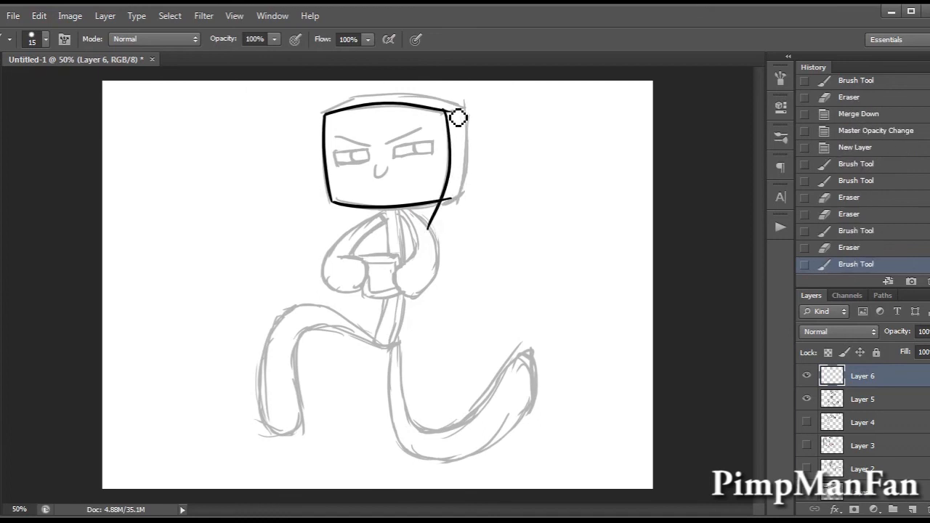
{"action": "key", "text": "e"}
{"action": "mouse_move", "coordinate": [439, 106]}
{"action": "left_mouse_down"}
{"action": "mouse_move", "coordinate": [462, 114]}
{"action": "mouse_move", "coordinate": [462, 130]}
{"action": "left_mouse_up"}
{"action": "key", "text": "ctrl+z"}
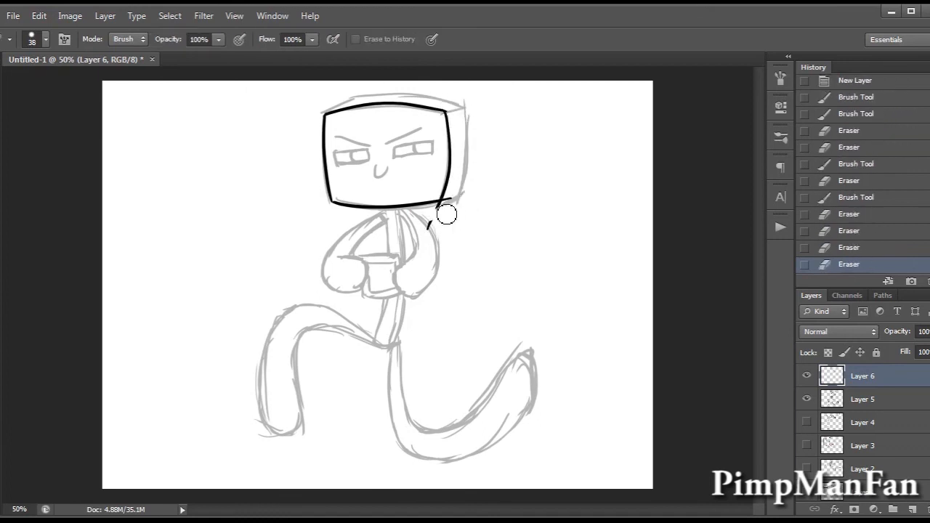
{"action": "left_click_drag", "start_coordinate": [444, 217], "coordinate": [451, 209]}
{"action": "left_click_drag", "start_coordinate": [444, 212], "coordinate": [455, 207]}
Ink the head's side depth edges at the upper left and right, and trim the overshoot at the rear upper corner.
{"action": "key", "text": "b"}
{"action": "left_click_drag", "start_coordinate": [326, 113], "coordinate": [372, 94]}
{"action": "mouse_move", "coordinate": [445, 110]}
{"action": "left_mouse_down"}
{"action": "mouse_move", "coordinate": [474, 100]}
{"action": "mouse_move", "coordinate": [461, 206]}
{"action": "left_mouse_up"}
{"action": "mouse_move", "coordinate": [442, 200]}
{"action": "left_mouse_down"}
{"action": "mouse_move", "coordinate": [472, 174]}
{"action": "mouse_move", "coordinate": [467, 202]}
{"action": "left_mouse_up"}
{"action": "key", "text": "e"}
{"action": "left_click_drag", "start_coordinate": [471, 96], "coordinate": [477, 106]}
Ink the head's upper back edge with the canvas flipped horizontally, trim its overshoot, and flip the canvas back.
{"action": "key", "text": "b"}
{"action": "left_click_drag", "start_coordinate": [354, 95], "coordinate": [466, 107]}
{"action": "key", "text": "ctrl+z"}
{"action": "left_click", "coordinate": [70, 16]}
{"action": "mouse_move", "coordinate": [95, 149]}
{"action": "left_click", "coordinate": [273, 212]}
{"action": "left_click_drag", "start_coordinate": [292, 105], "coordinate": [439, 104]}
{"action": "key", "text": "ctrl+z"}
{"action": "left_click_drag", "start_coordinate": [291, 107], "coordinate": [420, 94]}
{"action": "key", "text": "e"}
{"action": "left_click_drag", "start_coordinate": [393, 85], "coordinate": [422, 96]}
{"action": "left_click_drag", "start_coordinate": [404, 89], "coordinate": [442, 106]}
{"action": "left_click", "coordinate": [70, 16]}
{"action": "left_click", "coordinate": [275, 210]}
{"action": "key", "text": "b"}
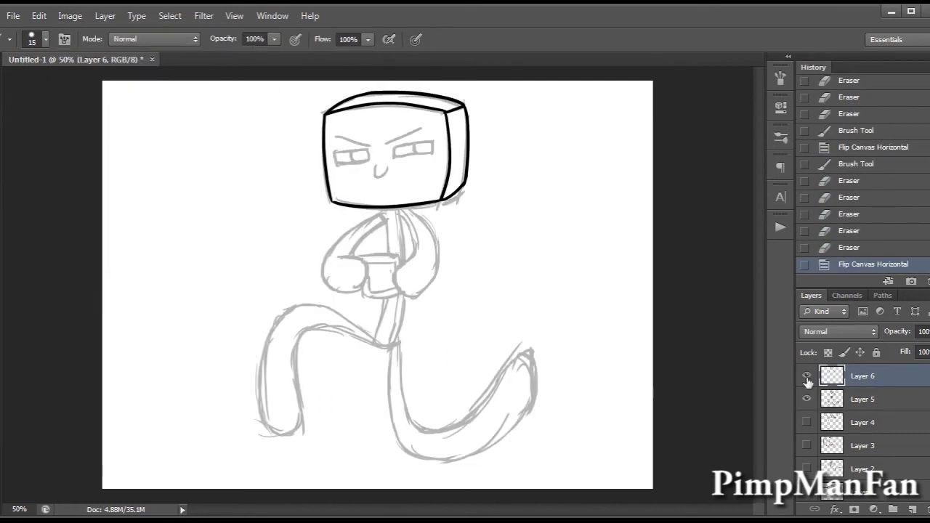
On a new layer, ink the curved right arm and its hand, then merge it into the line art.
{"action": "left_click", "coordinate": [913, 508]}
{"action": "mouse_move", "coordinate": [399, 207]}
{"action": "left_mouse_down"}
{"action": "mouse_move", "coordinate": [396, 273]}
{"action": "mouse_move", "coordinate": [422, 296]}
{"action": "left_mouse_up"}
{"action": "mouse_move", "coordinate": [410, 207]}
{"action": "left_mouse_down"}
{"action": "mouse_move", "coordinate": [432, 285]}
{"action": "mouse_move", "coordinate": [421, 294]}
{"action": "left_mouse_up"}
{"action": "mouse_move", "coordinate": [435, 281]}
{"action": "left_mouse_down"}
{"action": "mouse_move", "coordinate": [420, 295]}
{"action": "mouse_move", "coordinate": [431, 297]}
{"action": "left_mouse_up"}
{"action": "key", "text": "e"}
{"action": "key", "text": "b"}
{"action": "left_click_drag", "start_coordinate": [426, 226], "coordinate": [435, 240]}
{"action": "key", "text": "ctrl+e"}
On a new layer, ink the narrow torso's front outline and rounded lower end, erasing the overshooting strokes.
{"action": "left_click", "coordinate": [912, 510]}
{"action": "mouse_move", "coordinate": [386, 204]}
{"action": "left_mouse_down"}
{"action": "mouse_move", "coordinate": [370, 349]}
{"action": "mouse_move", "coordinate": [384, 368]}
{"action": "left_mouse_up"}
{"action": "mouse_move", "coordinate": [373, 336]}
{"action": "left_mouse_down"}
{"action": "mouse_move", "coordinate": [391, 348]}
{"action": "mouse_move", "coordinate": [368, 347]}
{"action": "left_mouse_up"}
{"action": "key", "text": "e"}
{"action": "mouse_move", "coordinate": [396, 355]}
{"action": "left_mouse_down"}
{"action": "mouse_move", "coordinate": [387, 355]}
{"action": "mouse_move", "coordinate": [388, 345]}
{"action": "left_mouse_up"}
{"action": "key", "text": "b"}
{"action": "key", "text": "e"}
{"action": "mouse_move", "coordinate": [385, 199]}
{"action": "left_mouse_down"}
{"action": "mouse_move", "coordinate": [401, 200]}
{"action": "mouse_move", "coordinate": [394, 355]}
{"action": "left_mouse_up"}
{"action": "key", "text": "b"}
Ink the torso's side depth edge on a new layer, position it with Free Transform and a nudge, merge it and trim overlaps.
{"action": "left_click", "coordinate": [913, 509]}
{"action": "key", "text": "ctrl+t"}
{"action": "left_click_drag", "start_coordinate": [517, 166], "coordinate": [515, 160]}
{"action": "key", "text": "Return"}
{"action": "key", "text": "v"}
{"action": "key", "text": "Right"}
{"action": "key", "text": "b"}
{"action": "key", "text": "e"}
{"action": "left_click_drag", "start_coordinate": [396, 354], "coordinate": [402, 349]}
{"action": "key", "text": "ctrl+e"}
{"action": "left_click_drag", "start_coordinate": [409, 271], "coordinate": [412, 291]}
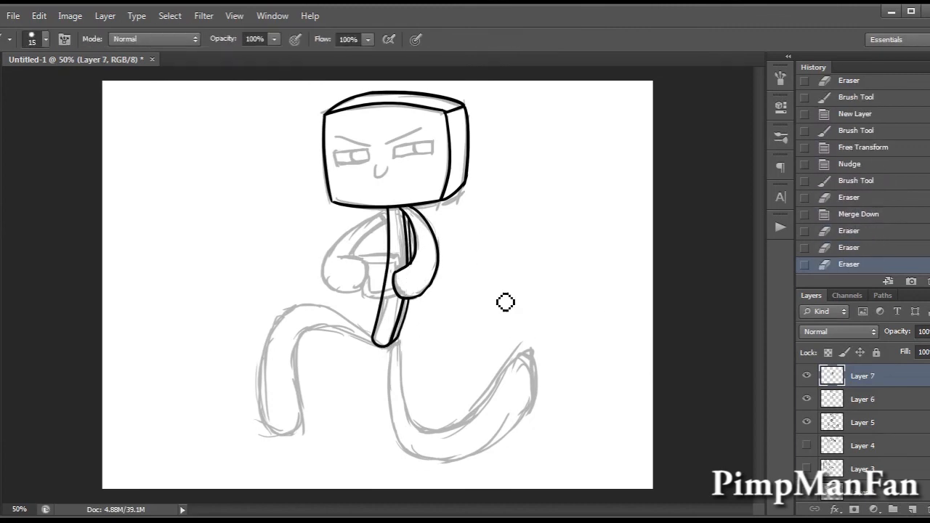
On a new layer, ink the left arm's outer and inner curves, trim them at the torso, and merge the layer down.
{"action": "left_click", "coordinate": [913, 510]}
{"action": "left_click", "coordinate": [808, 423]}
{"action": "left_click", "coordinate": [808, 423]}
{"action": "left_click_drag", "start_coordinate": [390, 207], "coordinate": [353, 289]}
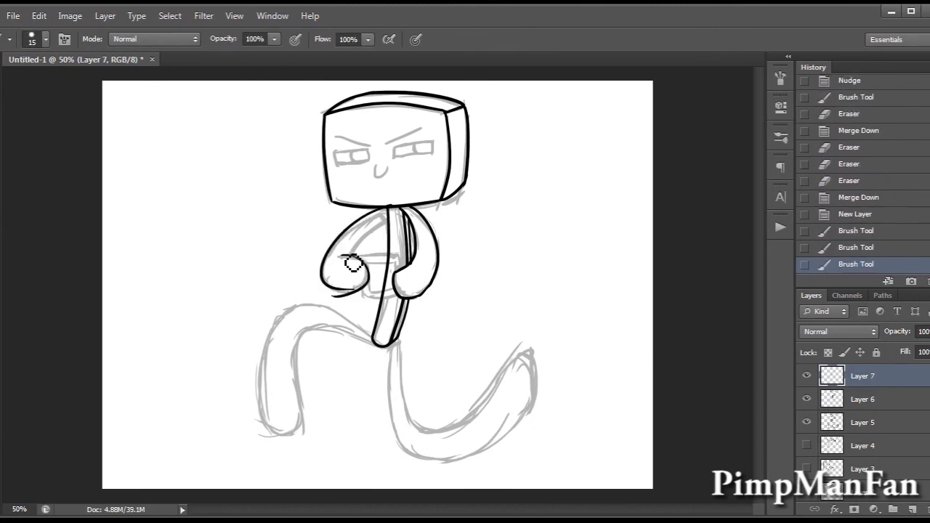
{"action": "key", "text": "ctrl+z"}
{"action": "left_click_drag", "start_coordinate": [389, 219], "coordinate": [348, 259]}
{"action": "key", "text": "e"}
{"action": "left_click_drag", "start_coordinate": [393, 208], "coordinate": [396, 220]}
{"action": "key", "text": "ctrl+e"}
Ink the left hand's rounded outline on a new layer, adjust it with Free Transform, clean up overlaps, and merge down.
{"action": "left_click", "coordinate": [913, 510]}
{"action": "key", "text": "b"}
{"action": "key", "text": "ctrl+z"}
{"action": "mouse_move", "coordinate": [336, 258]}
{"action": "left_mouse_down"}
{"action": "mouse_move", "coordinate": [359, 291]}
{"action": "mouse_move", "coordinate": [350, 260]}
{"action": "left_mouse_up"}
{"action": "key", "text": "ctrl+t"}
{"action": "key", "text": "Return"}
{"action": "key", "text": "e"}
{"action": "key", "text": "b"}
{"action": "left_click", "coordinate": [863, 399]}
{"action": "key", "text": "e"}
{"action": "left_click", "coordinate": [863, 376]}
{"action": "key", "text": "ctrl+e"}
On a new layer, ink the long curve of the right leg and fit it to the sketch with Free Transform.
{"action": "left_click", "coordinate": [912, 510]}
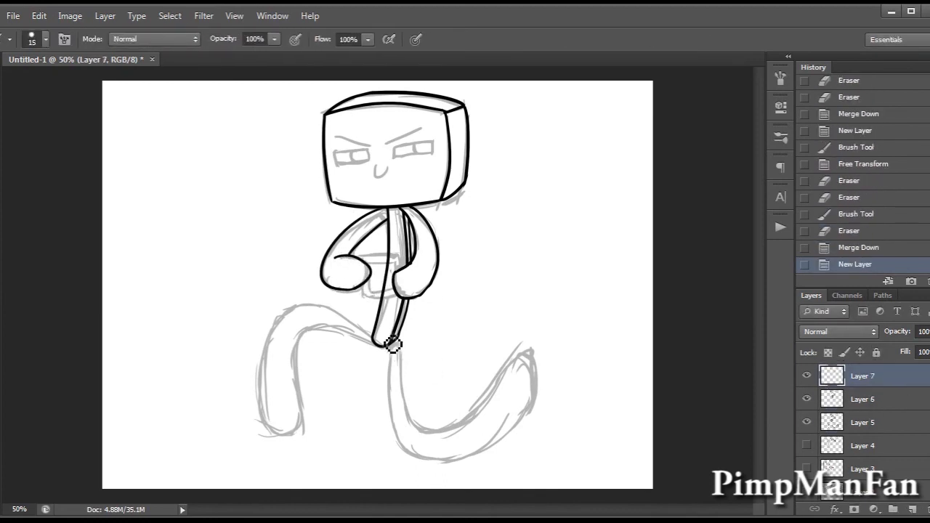
{"action": "mouse_move", "coordinate": [396, 340]}
{"action": "left_mouse_down"}
{"action": "mouse_move", "coordinate": [415, 371]}
{"action": "mouse_move", "coordinate": [550, 391]}
{"action": "left_mouse_up"}
{"action": "key", "text": "ctrl+t"}
{"action": "left_click_drag", "start_coordinate": [551, 465], "coordinate": [538, 451]}
{"action": "key", "text": "Return"}
{"action": "key", "text": "b"}
{"action": "left_click_drag", "start_coordinate": [401, 347], "coordinate": [563, 290]}
{"action": "key", "text": "ctrl+z"}
Ink the bent left leg's curves over the sketch, adjust the line with Free Transform, and trim the overlap at the hip.
{"action": "mouse_move", "coordinate": [379, 340]}
{"action": "left_mouse_down"}
{"action": "mouse_move", "coordinate": [326, 378]}
{"action": "mouse_move", "coordinate": [263, 449]}
{"action": "left_mouse_up"}
{"action": "key", "text": "l"}
{"action": "mouse_move", "coordinate": [240, 295]}
{"action": "left_mouse_down"}
{"action": "mouse_move", "coordinate": [362, 356]}
{"action": "mouse_move", "coordinate": [244, 295]}
{"action": "left_mouse_up"}
{"action": "key", "text": "ctrl+t"}
{"action": "mouse_move", "coordinate": [373, 347]}
{"action": "left_mouse_down"}
{"action": "mouse_move", "coordinate": [293, 429]}
{"action": "mouse_move", "coordinate": [299, 445]}
{"action": "left_mouse_up"}
{"action": "key", "text": "ctrl+z"}
{"action": "key", "text": "e"}
{"action": "left_click_drag", "start_coordinate": [373, 349], "coordinate": [384, 350]}
{"action": "key", "text": "b"}
On a new layer, work on the end contours of both legs and erase stray ink.
{"action": "left_click", "coordinate": [913, 509]}
{"action": "mouse_move", "coordinate": [516, 372]}
{"action": "left_mouse_down"}
{"action": "mouse_move", "coordinate": [540, 387]}
{"action": "mouse_move", "coordinate": [512, 439]}
{"action": "left_mouse_up"}
{"action": "key", "text": "ctrl+z"}
{"action": "key", "text": "e"}
{"action": "left_click_drag", "start_coordinate": [514, 365], "coordinate": [519, 369]}
{"action": "mouse_move", "coordinate": [261, 414]}
{"action": "left_mouse_down"}
{"action": "mouse_move", "coordinate": [292, 409]}
{"action": "mouse_move", "coordinate": [299, 423]}
{"action": "left_mouse_up"}
{"action": "key", "text": "ctrl+z"}
{"action": "key", "text": "e"}
Erase the overshooting lines at both leg ends on Layer 6 and merge the leg layers down into it.
{"action": "left_click", "coordinate": [862, 399]}
{"action": "left_click_drag", "start_coordinate": [558, 292], "coordinate": [544, 324]}
{"action": "left_click_drag", "start_coordinate": [542, 328], "coordinate": [526, 359]}
{"action": "mouse_move", "coordinate": [263, 451]}
{"action": "left_mouse_down"}
{"action": "mouse_move", "coordinate": [259, 427]}
{"action": "mouse_move", "coordinate": [301, 431]}
{"action": "left_mouse_up"}
{"action": "left_click", "coordinate": [868, 377]}
{"action": "key", "text": "ctrl+e"}
{"action": "left_click", "coordinate": [522, 357]}
{"action": "key", "text": "ctrl+e"}
On a new layer, ink both rectangular eyes with their inner lines and the slanted angry eyebrows, trimming stray ends.
{"action": "left_click", "coordinate": [913, 509]}
{"action": "key", "text": "b"}
{"action": "mouse_move", "coordinate": [396, 148]}
{"action": "left_mouse_down"}
{"action": "mouse_move", "coordinate": [431, 141]}
{"action": "mouse_move", "coordinate": [431, 151]}
{"action": "left_mouse_up"}
{"action": "key", "text": "e"}
{"action": "key", "text": "b"}
{"action": "left_click_drag", "start_coordinate": [337, 165], "coordinate": [365, 163]}
{"action": "key", "text": "e"}
{"action": "mouse_move", "coordinate": [344, 175]}
{"action": "left_mouse_down"}
{"action": "mouse_move", "coordinate": [334, 160]}
{"action": "mouse_move", "coordinate": [390, 168]}
{"action": "left_mouse_up"}
{"action": "key", "text": "b"}
{"action": "left_click_drag", "start_coordinate": [335, 136], "coordinate": [367, 145]}
{"action": "left_click_drag", "start_coordinate": [388, 143], "coordinate": [426, 128]}
{"action": "left_click_drag", "start_coordinate": [353, 150], "coordinate": [355, 162]}
Ink the boxy object held between the hands, erase overlapping lines, merge down into Layer 6, and hide the Layer 5 sketch.
{"action": "mouse_move", "coordinate": [359, 253]}
{"action": "left_mouse_down"}
{"action": "mouse_move", "coordinate": [406, 264]}
{"action": "mouse_move", "coordinate": [364, 295]}
{"action": "left_mouse_up"}
{"action": "left_click_drag", "start_coordinate": [360, 254], "coordinate": [407, 256]}
{"action": "left_click_drag", "start_coordinate": [409, 295], "coordinate": [366, 304]}
{"action": "key", "text": "e"}
{"action": "key", "text": "b"}
{"action": "left_click_drag", "start_coordinate": [363, 295], "coordinate": [395, 293]}
{"action": "key", "text": "e"}
{"action": "mouse_move", "coordinate": [385, 252]}
{"action": "left_mouse_down"}
{"action": "mouse_move", "coordinate": [365, 303]}
{"action": "mouse_move", "coordinate": [407, 262]}
{"action": "mouse_move", "coordinate": [409, 281]}
{"action": "mouse_move", "coordinate": [398, 286]}
{"action": "mouse_move", "coordinate": [389, 263]}
{"action": "mouse_move", "coordinate": [360, 281]}
{"action": "left_mouse_up"}
{"action": "left_click", "coordinate": [863, 399]}
{"action": "left_click", "coordinate": [854, 377]}
{"action": "key", "text": "ctrl+e"}
{"action": "left_click", "coordinate": [807, 399]}
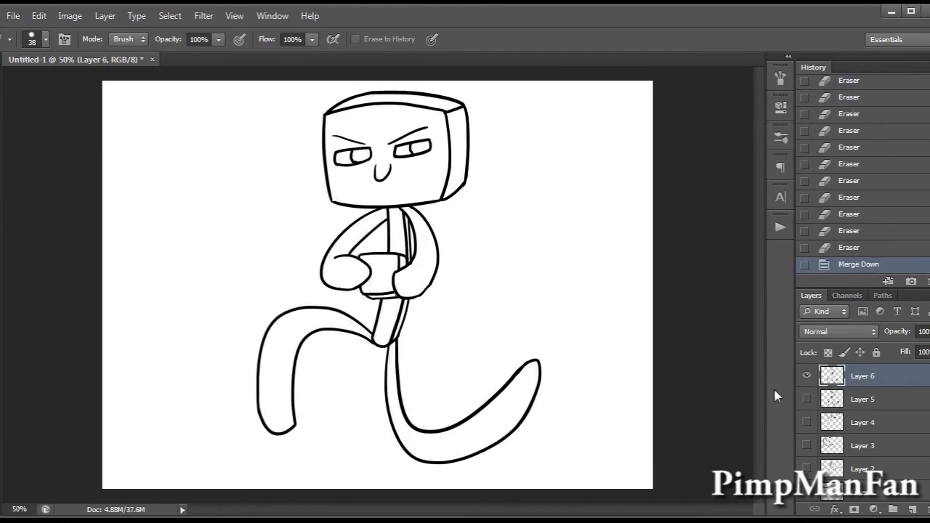
On a new layer, draw short branching depth lines inside both hands.
{"action": "key", "text": "b"}
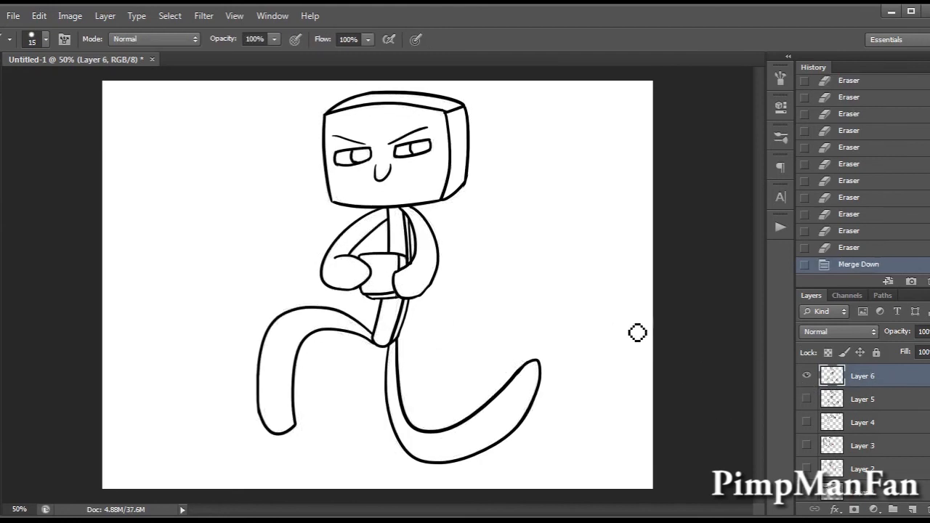
{"action": "left_click", "coordinate": [806, 378]}
{"action": "left_click", "coordinate": [807, 378]}
{"action": "left_click", "coordinate": [913, 511]}
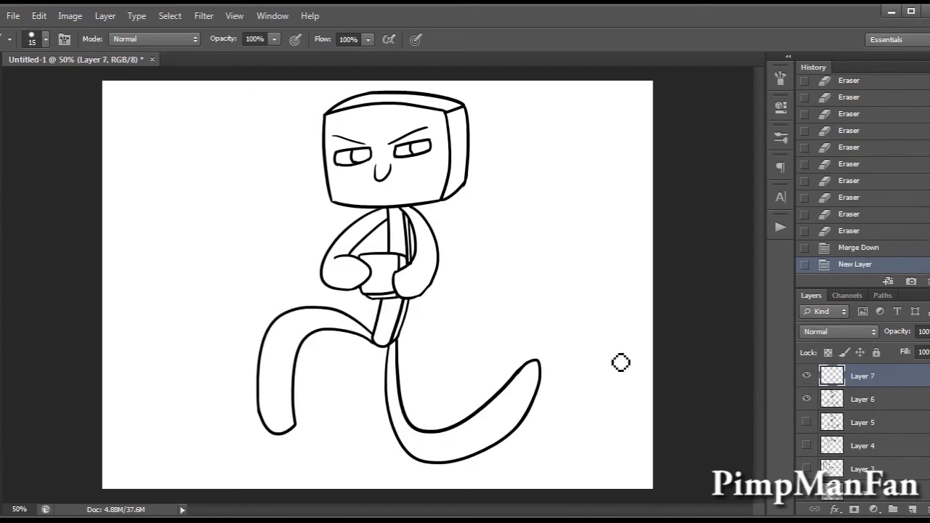
{"action": "left_click", "coordinate": [412, 284]}
{"action": "key", "text": "ctrl+z"}
{"action": "left_click", "coordinate": [417, 283]}
{"action": "left_click", "coordinate": [420, 285]}
{"action": "left_click_drag", "start_coordinate": [420, 284], "coordinate": [440, 253]}
{"action": "key", "text": "ctrl+z"}
{"action": "left_click_drag", "start_coordinate": [418, 293], "coordinate": [435, 254]}
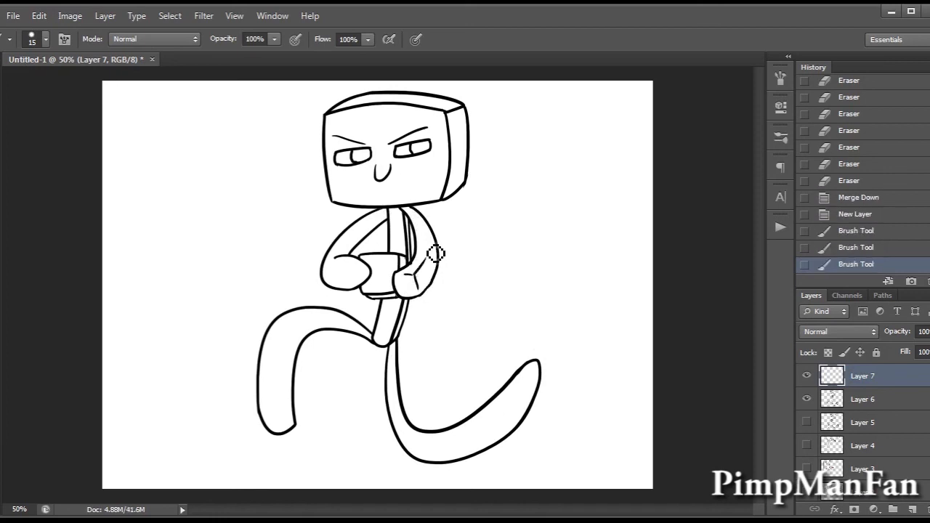
{"action": "mouse_move", "coordinate": [354, 270]}
{"action": "left_mouse_down"}
{"action": "mouse_move", "coordinate": [342, 290]}
{"action": "mouse_move", "coordinate": [323, 271]}
{"action": "left_mouse_up"}
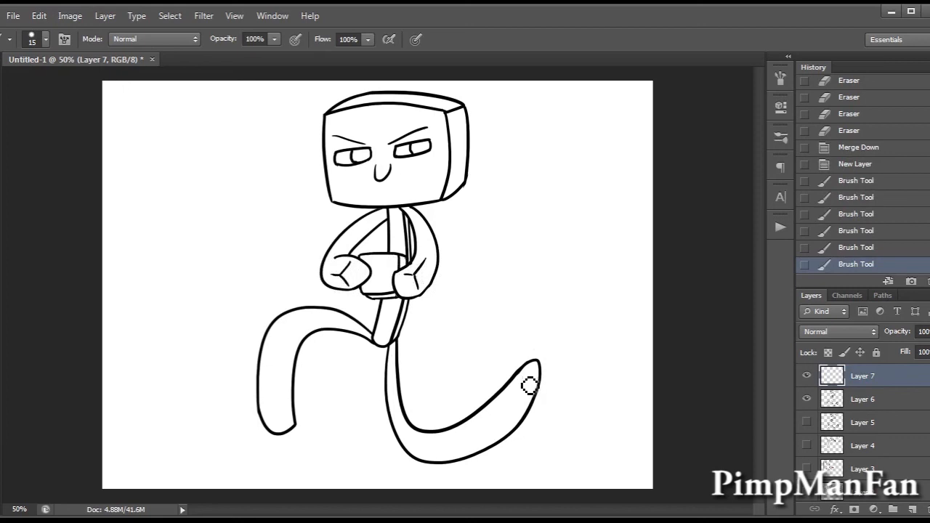
Draw a short depth line inside the end of the character's bent front leg and undo the extra strokes beside it.
{"action": "left_click_drag", "start_coordinate": [283, 386], "coordinate": [293, 434]}
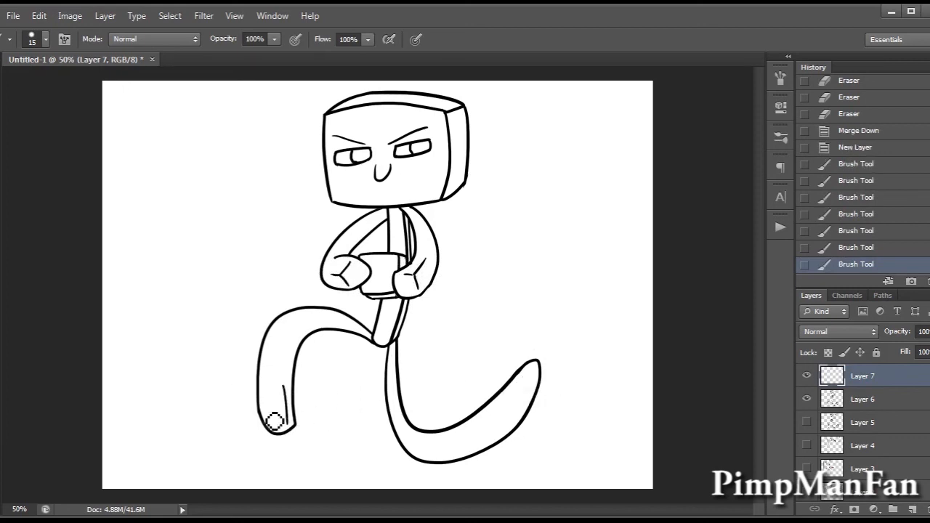
{"action": "left_click_drag", "start_coordinate": [294, 425], "coordinate": [288, 424]}
{"action": "left_click_drag", "start_coordinate": [289, 424], "coordinate": [278, 426]}
{"action": "key", "text": "ctrl+z"}
{"action": "left_click", "coordinate": [295, 432]}
{"action": "key", "text": "ctrl+z"}
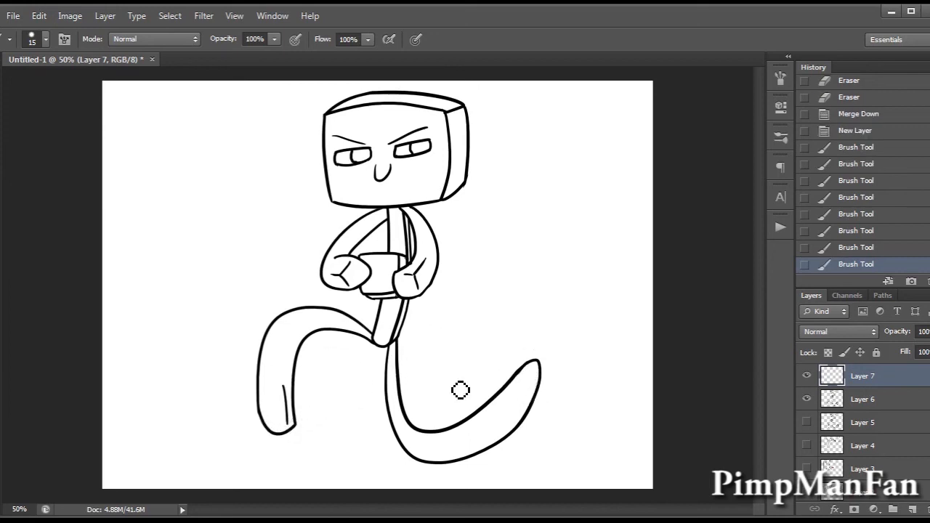
Draw short branching depth lines inside the end of the trailing leg and merge the layer down into Layer 6.
{"action": "mouse_move", "coordinate": [526, 386]}
{"action": "left_mouse_down"}
{"action": "mouse_move", "coordinate": [535, 411]}
{"action": "mouse_move", "coordinate": [512, 407]}
{"action": "left_mouse_up"}
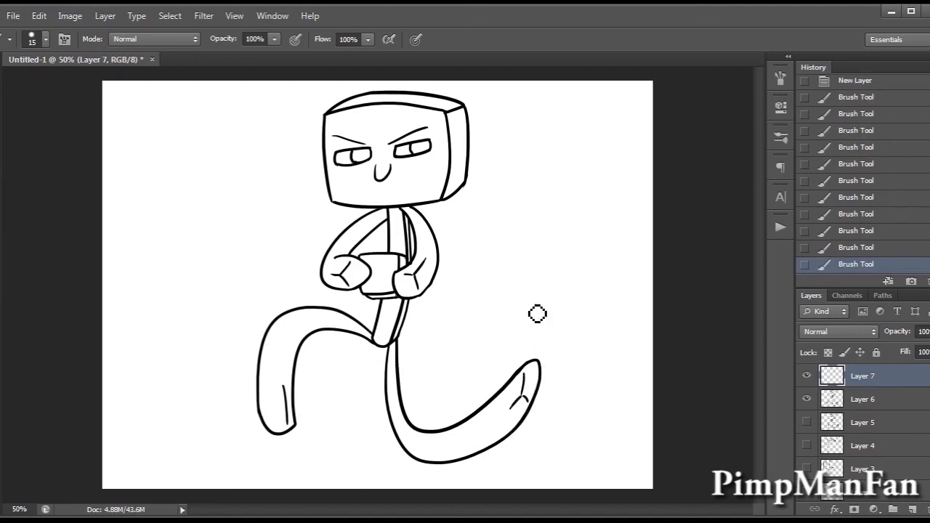
{"action": "key", "text": "ctrl+z"}
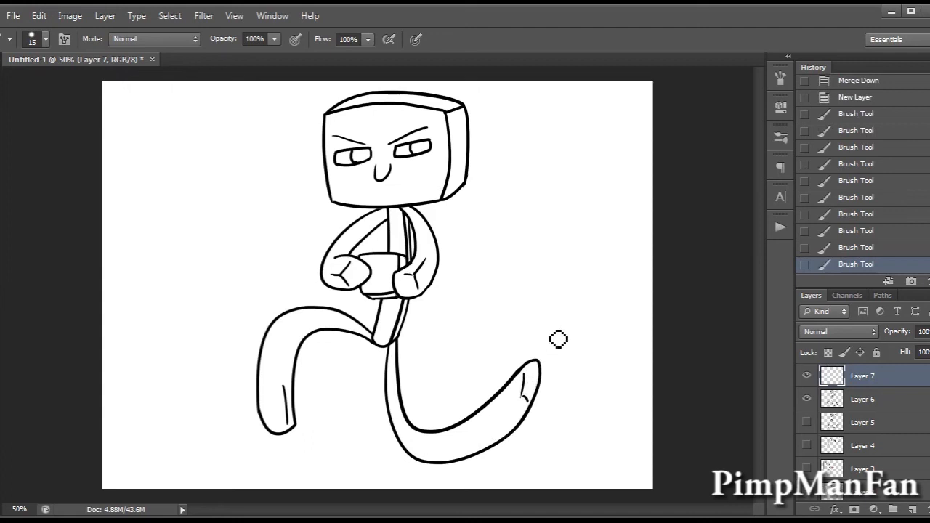
{"action": "left_click_drag", "start_coordinate": [526, 391], "coordinate": [513, 402]}
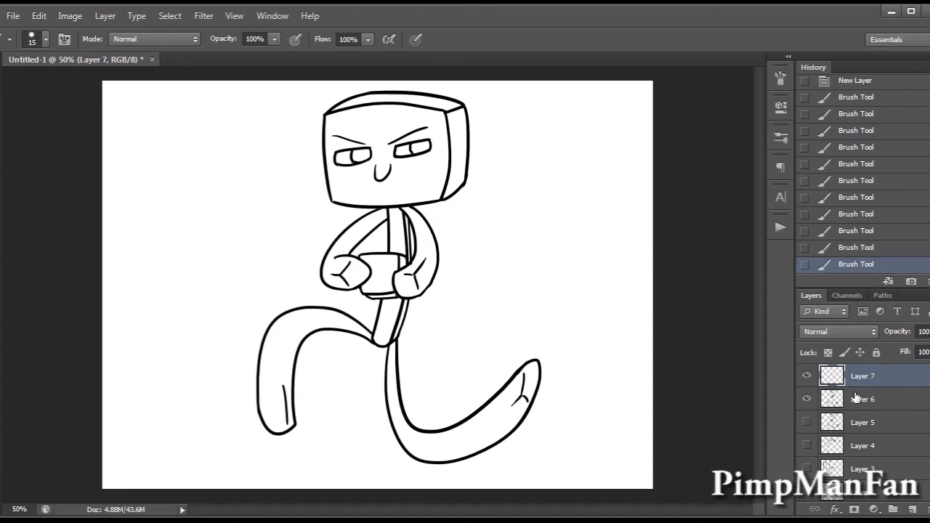
{"action": "key", "text": "ctrl+e"}
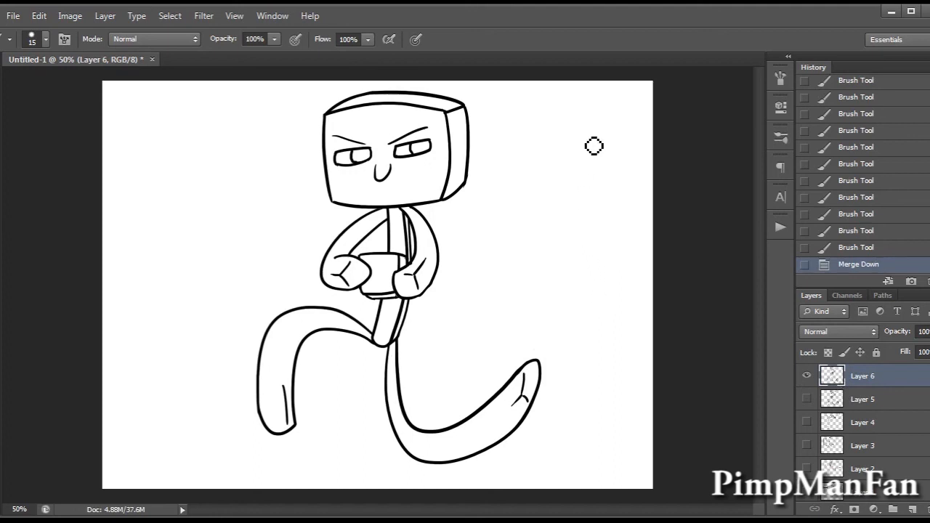
On a new layer, sketch a small figure with a square head and oval body and limbs beside the character.
{"action": "left_click", "coordinate": [914, 509]}
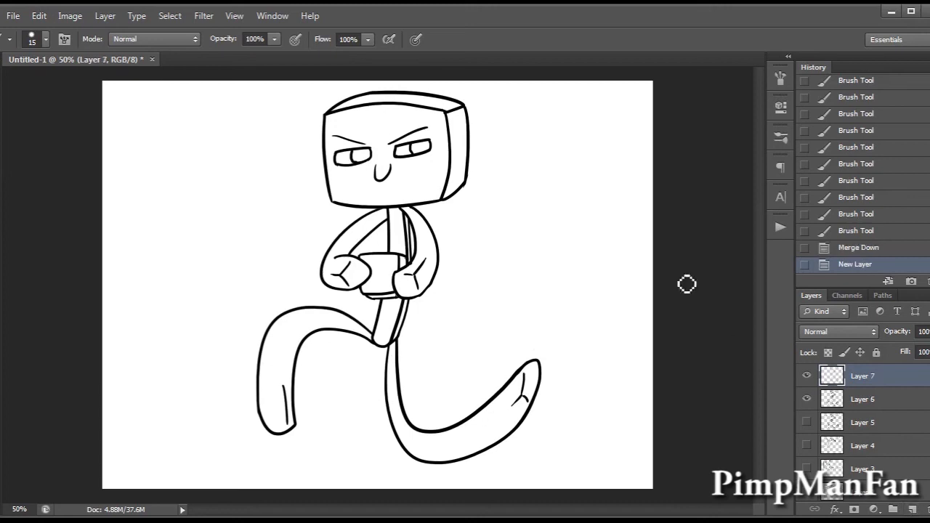
{"action": "left_click", "coordinate": [544, 136]}
{"action": "mouse_move", "coordinate": [542, 135]}
{"action": "left_mouse_down"}
{"action": "mouse_move", "coordinate": [543, 182]}
{"action": "mouse_move", "coordinate": [596, 192]}
{"action": "mouse_move", "coordinate": [543, 183]}
{"action": "mouse_move", "coordinate": [560, 245]}
{"action": "mouse_move", "coordinate": [570, 193]}
{"action": "mouse_move", "coordinate": [555, 198]}
{"action": "mouse_move", "coordinate": [577, 197]}
{"action": "left_mouse_up"}
{"action": "mouse_move", "coordinate": [556, 248]}
{"action": "left_mouse_down"}
{"action": "mouse_move", "coordinate": [564, 284]}
{"action": "mouse_move", "coordinate": [588, 283]}
{"action": "left_mouse_up"}
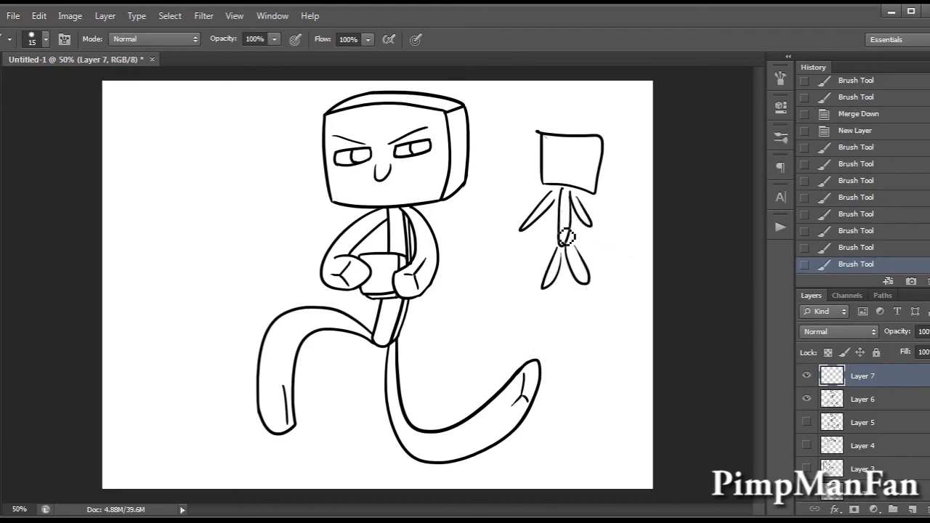
Draw red pose lines for the small figure's limbs and a smiling face, and delete that demonstration layer.
{"action": "left_click_drag", "start_coordinate": [561, 249], "coordinate": [493, 285]}
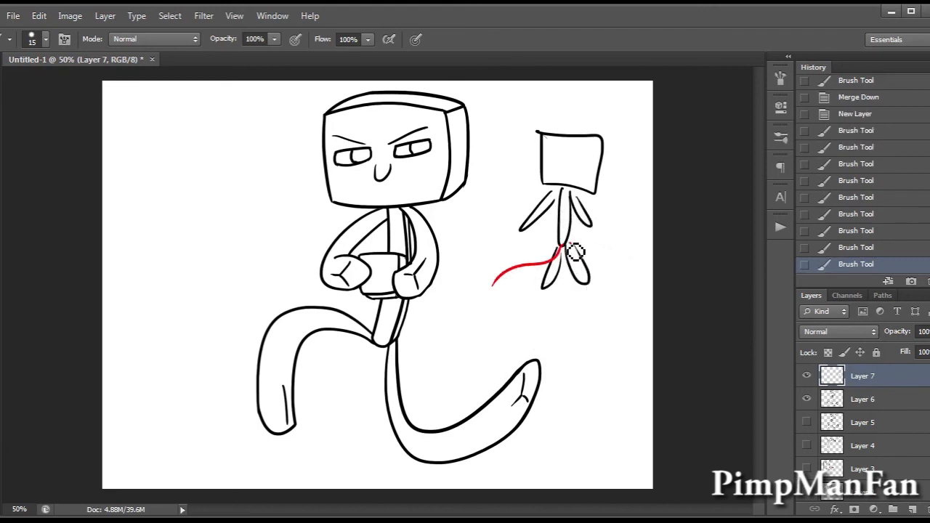
{"action": "left_click_drag", "start_coordinate": [569, 245], "coordinate": [591, 336]}
{"action": "mouse_move", "coordinate": [561, 196]}
{"action": "left_mouse_down"}
{"action": "mouse_move", "coordinate": [555, 226]}
{"action": "mouse_move", "coordinate": [576, 231]}
{"action": "left_mouse_up"}
{"action": "left_click_drag", "start_coordinate": [554, 159], "coordinate": [567, 160]}
{"action": "left_click_drag", "start_coordinate": [576, 160], "coordinate": [589, 168]}
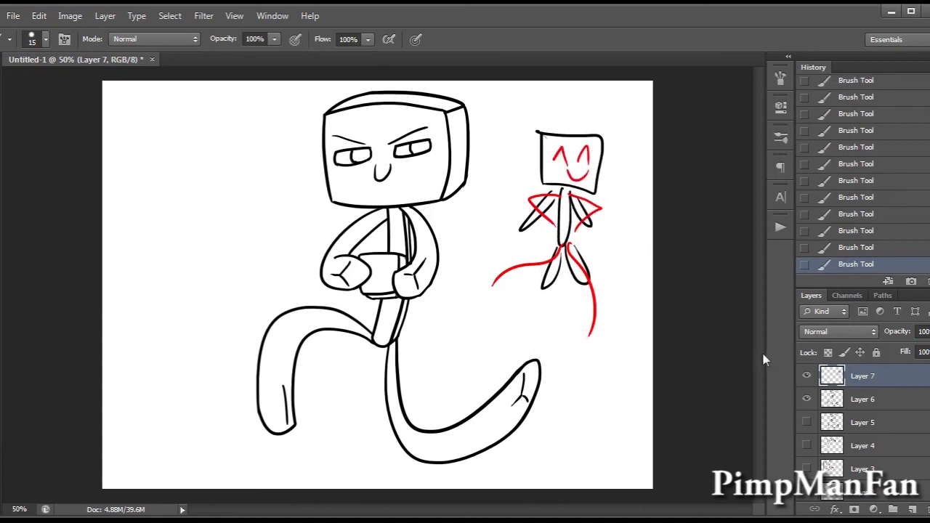
{"action": "key", "text": "Delete"}
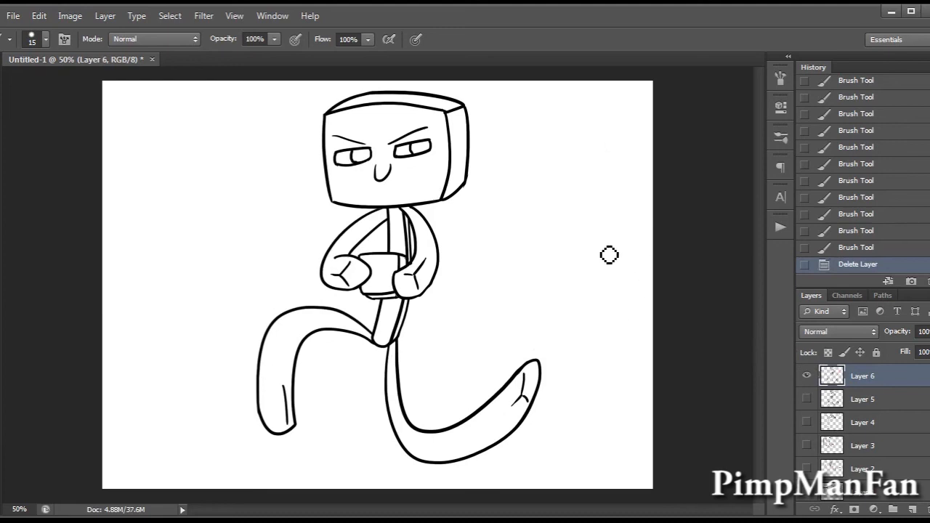
Create a new layer in a new group below Layer 6 and choose a very dark purplish foreground colour.
{"action": "key", "text": "ctrl+shift+alt+n"}
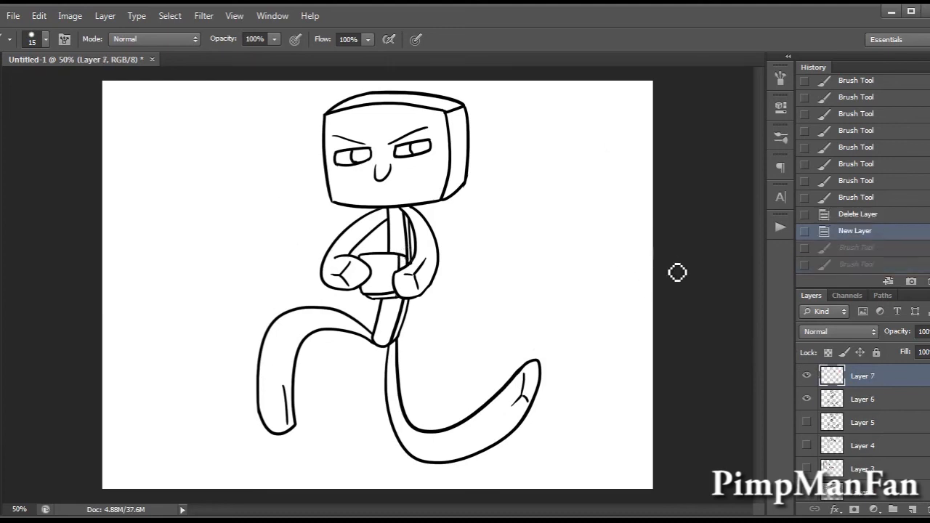
{"action": "left_click_drag", "start_coordinate": [869, 386], "coordinate": [905, 398]}
{"action": "left_click", "coordinate": [893, 509]}
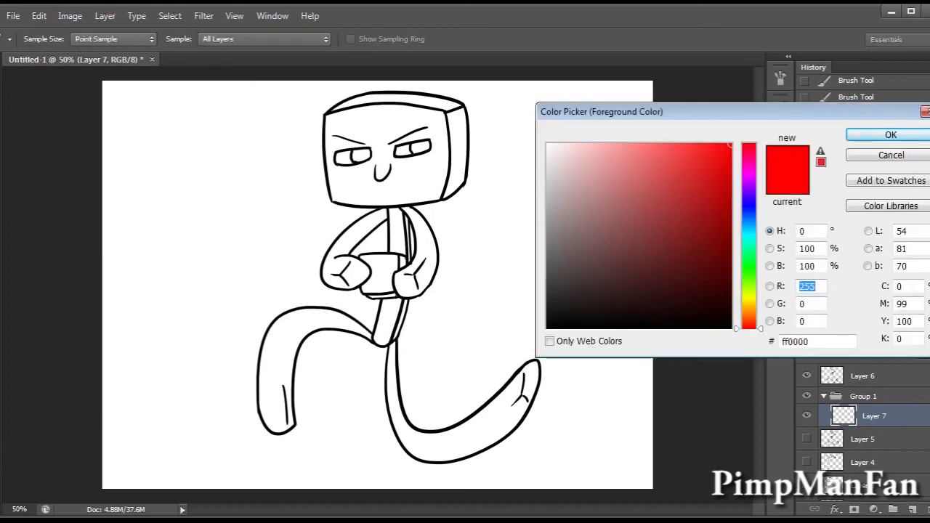
{"action": "left_click_drag", "start_coordinate": [749, 174], "coordinate": [750, 173]}
{"action": "mouse_move", "coordinate": [607, 282]}
{"action": "left_mouse_down"}
{"action": "mouse_move", "coordinate": [624, 287]}
{"action": "mouse_move", "coordinate": [589, 290]}
{"action": "left_mouse_up"}
{"action": "left_click", "coordinate": [891, 135]}
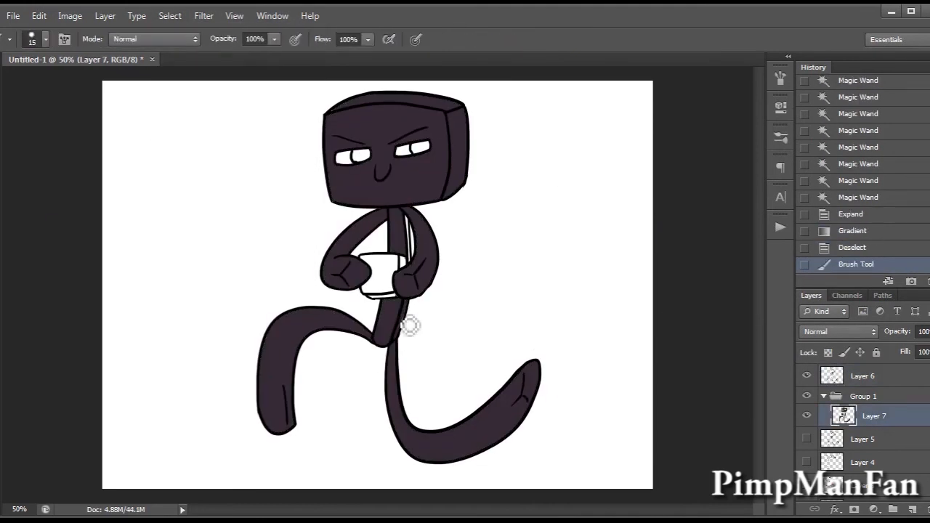
Colour the head, body and limbs dark grey on Layer 7 and the eyes in two pink shades on Layer 8.
{"action": "left_click_drag", "start_coordinate": [409, 322], "coordinate": [411, 266]}
{"action": "key", "text": "ctrl+u"}
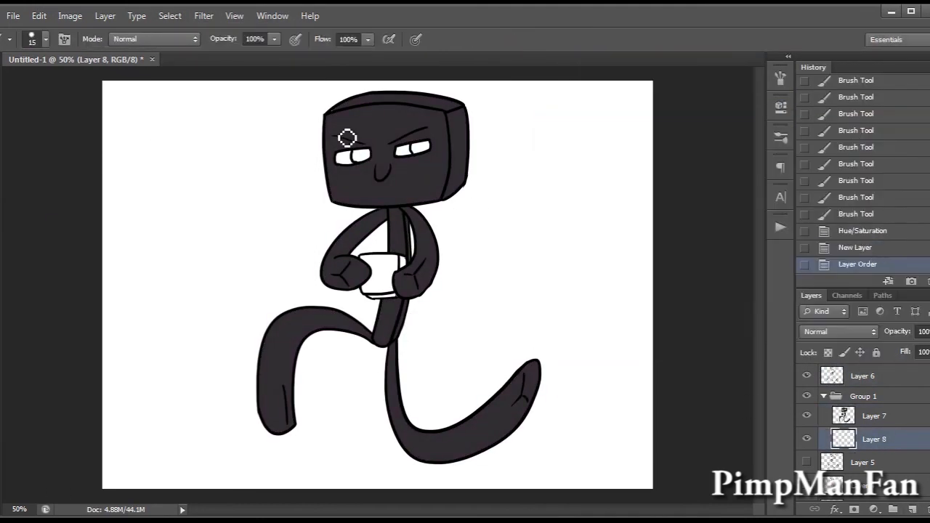
{"action": "left_click_drag", "start_coordinate": [345, 156], "coordinate": [436, 150]}
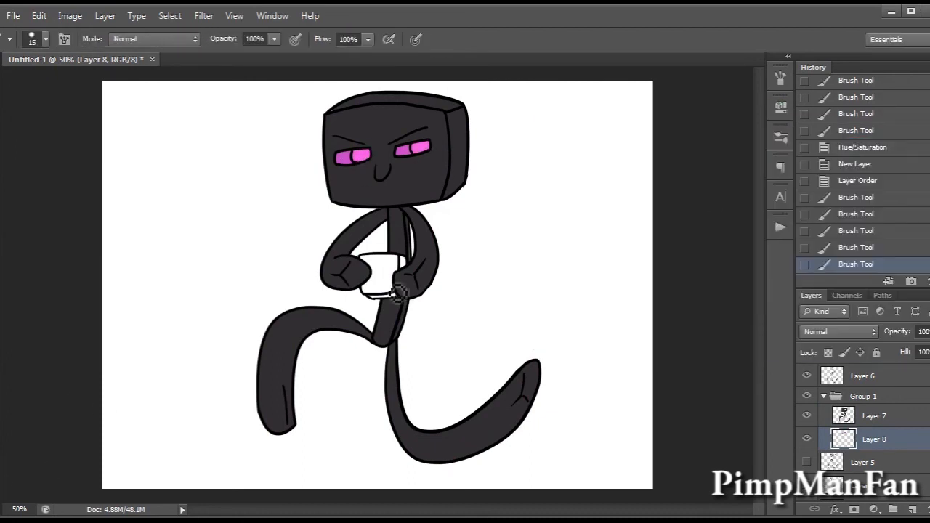
Paint the held block grey on Layer 8 and adjust the Hue/Saturation of a lassoed area.
{"action": "left_click_drag", "start_coordinate": [411, 266], "coordinate": [369, 273]}
{"action": "key", "text": "l"}
{"action": "left_click_drag", "start_coordinate": [392, 225], "coordinate": [385, 226]}
{"action": "key", "text": "ctrl+u"}
{"action": "key", "text": "b"}
{"action": "key", "text": "ctrl+d"}
Dot the grey block between the hands with cyan spots.
{"action": "left_click", "coordinate": [370, 263]}
{"action": "left_click", "coordinate": [384, 280]}
{"action": "left_click", "coordinate": [369, 286]}
{"action": "left_click", "coordinate": [388, 265]}
{"action": "left_click", "coordinate": [402, 265]}
{"action": "left_click", "coordinate": [388, 293]}
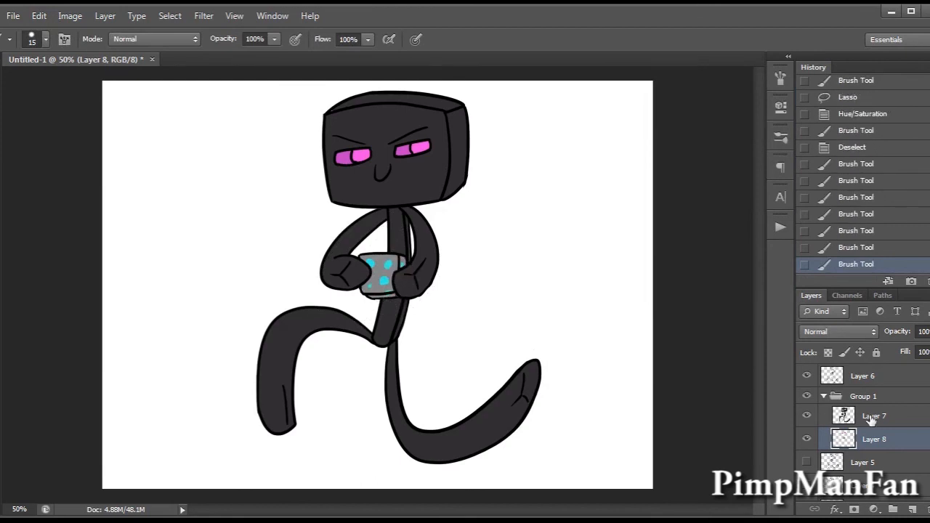
Add a new layer for the eye glow, select both eyes from the Layer 6 line art and expand the selection.
{"action": "key", "text": "l"}
{"action": "left_click_drag", "start_coordinate": [432, 116], "coordinate": [436, 129]}
{"action": "left_click", "coordinate": [913, 509]}
{"action": "key", "text": "ctrl+d"}
{"action": "left_click", "coordinate": [865, 376]}
{"action": "key", "text": "w"}
{"action": "left_click", "coordinate": [171, 16]}
{"action": "left_click", "coordinate": [113, 205]}
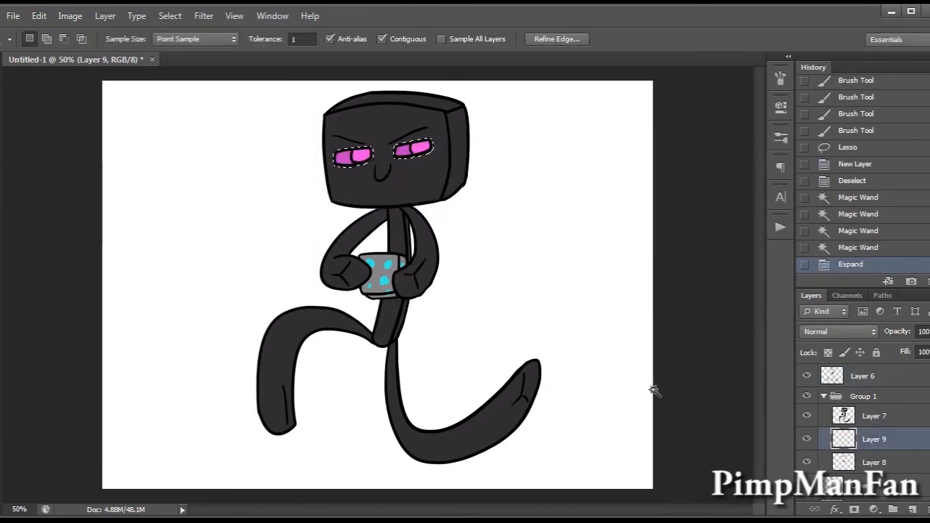
Fill the expanded eye selection with pink on Layer 9, move it above Layer 7 and apply a Gaussian Blur.
{"action": "left_click", "coordinate": [890, 439]}
{"action": "key", "text": "g"}
{"action": "left_click_drag", "start_coordinate": [846, 439], "coordinate": [846, 419]}
{"action": "left_click", "coordinate": [204, 16]}
{"action": "left_click", "coordinate": [417, 266]}
{"action": "left_click", "coordinate": [793, 299]}
{"action": "left_click", "coordinate": [823, 397]}
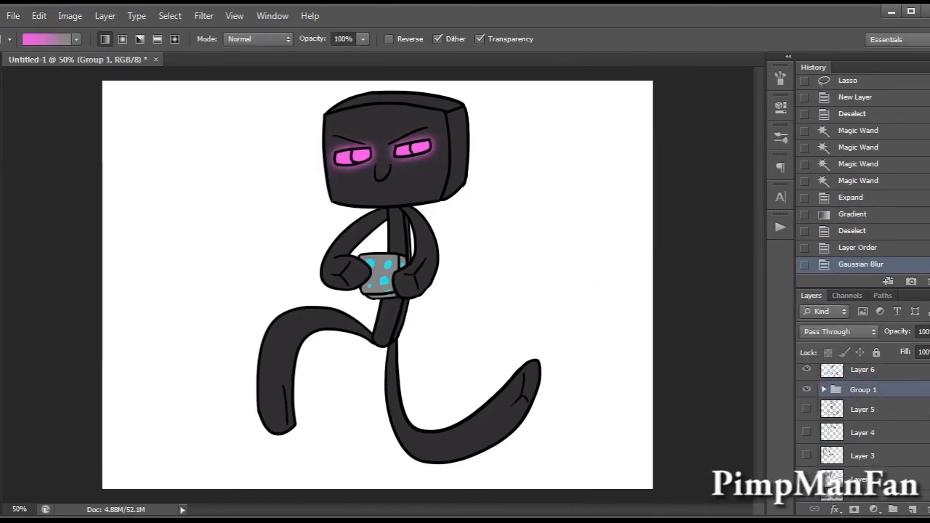
Darken the Background layer to grey with Hue/Saturation and group the old sketch layers.
{"action": "left_click", "coordinate": [870, 487]}
{"action": "key", "text": "ctrl+u"}
{"action": "left_click_drag", "start_coordinate": [710, 225], "coordinate": [664, 224]}
{"action": "left_click", "coordinate": [884, 85]}
{"action": "key", "text": "ctrl+g"}
On a new layer behind the character, fill the lower part of the canvas with dark green as ground.
{"action": "left_click", "coordinate": [913, 510]}
{"action": "key", "text": "m"}
{"action": "left_click_drag", "start_coordinate": [100, 491], "coordinate": [656, 342]}
{"action": "left_click", "coordinate": [671, 289]}
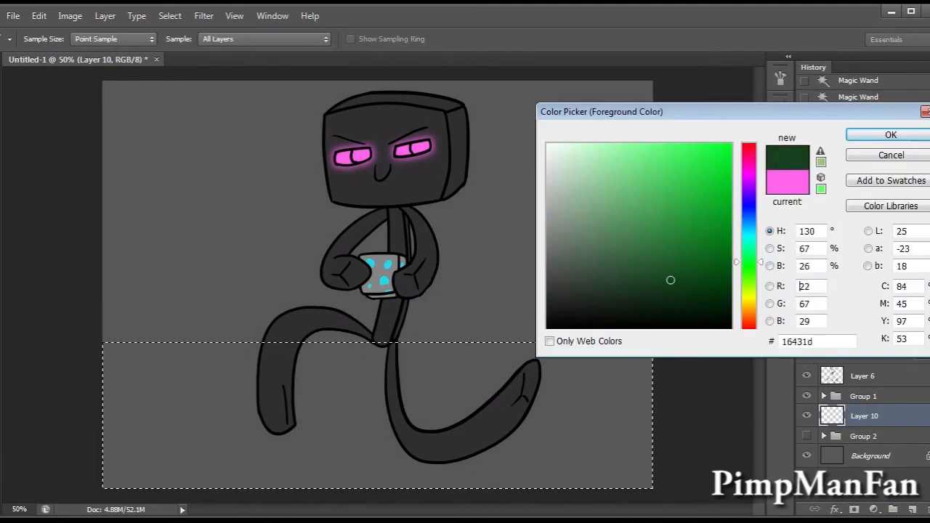
{"action": "left_click", "coordinate": [889, 135]}
{"action": "key", "text": "ctrl+d"}
Add a new layer behind the ground and fill it with dark blue as a night sky.
{"action": "key", "text": "f"}
{"action": "key", "text": "f"}
{"action": "key", "text": "f"}
{"action": "key", "text": "ctrl+d"}
{"action": "left_click", "coordinate": [913, 510]}
On a new layer, select stepped rectangular hill shapes along the horizon and fill them with dark brown.
{"action": "left_click", "coordinate": [913, 509]}
{"action": "left_click_drag", "start_coordinate": [102, 194], "coordinate": [198, 369]}
{"action": "left_click_drag", "start_coordinate": [181, 290], "coordinate": [273, 383]}
{"action": "left_click_drag", "start_coordinate": [394, 301], "coordinate": [570, 383]}
{"action": "left_click_drag", "start_coordinate": [483, 233], "coordinate": [611, 383]}
{"action": "left_click_drag", "start_coordinate": [582, 189], "coordinate": [675, 308]}
{"action": "left_click", "coordinate": [750, 306]}
{"action": "left_click", "coordinate": [629, 287]}
{"action": "left_click", "coordinate": [891, 136]}
{"action": "key", "text": "ctrl+d"}
On a new layer, fill a square moon in the sky's upper-left area and adjust its tone with Hue/Saturation.
{"action": "left_click", "coordinate": [913, 509]}
{"action": "key", "text": "m"}
{"action": "left_click_drag", "start_coordinate": [151, 91], "coordinate": [228, 168]}
{"action": "key", "text": "g"}
{"action": "key", "text": "ctrl+u"}
{"action": "key", "text": "ctrl+d"}
Select strips along the moon's upper and right edges and shade them grey.
{"action": "left_click_drag", "start_coordinate": [133, 83], "coordinate": [256, 106]}
{"action": "left_click_drag", "start_coordinate": [214, 84], "coordinate": [251, 179]}
{"action": "key", "text": "g"}
{"action": "left_click_drag", "start_coordinate": [574, 272], "coordinate": [586, 271]}
{"action": "key", "text": "ctrl+d"}
Select small rectangles scattered across the night sky and fill them with white as stars.
{"action": "key", "text": "m"}
{"action": "left_click_drag", "start_coordinate": [514, 109], "coordinate": [522, 118]}
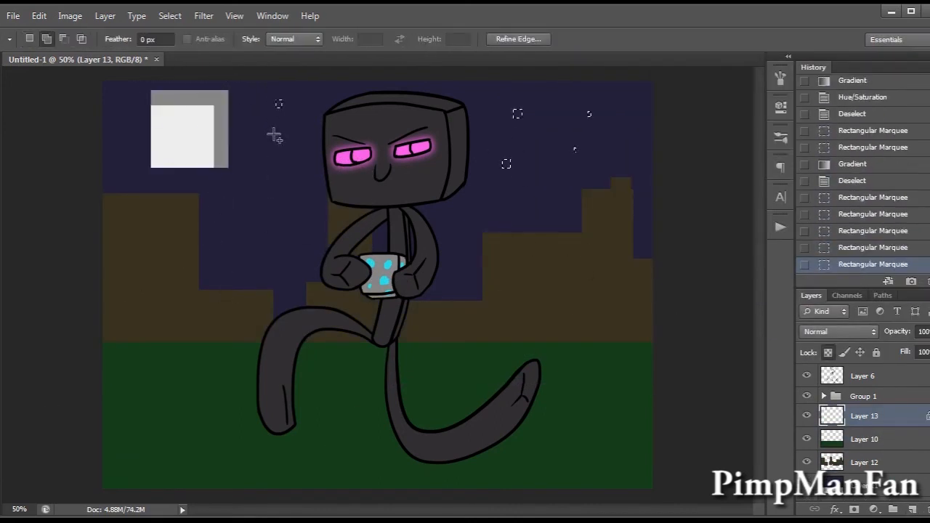
{"action": "key", "text": "g"}
{"action": "mouse_move", "coordinate": [665, 383]}
{"action": "left_mouse_down"}
{"action": "mouse_move", "coordinate": [676, 383]}
{"action": "mouse_move", "coordinate": [680, 361]}
{"action": "left_mouse_up"}
{"action": "left_click", "coordinate": [828, 353]}
{"action": "key", "text": "ctrl+d"}
On a new layer, fill a long thin rectangular strip on the ground beneath the legs.
{"action": "left_click", "coordinate": [912, 510]}
{"action": "key", "text": "m"}
{"action": "left_click_drag", "start_coordinate": [256, 449], "coordinate": [560, 467]}
{"action": "key", "text": "g"}
Colorize the ground strip with hue 102, saturation 36 and lightness -75.
{"action": "key", "text": "ctrl+u"}
{"action": "left_click", "coordinate": [861, 241]}
{"action": "left_click_drag", "start_coordinate": [640, 157], "coordinate": [665, 157]}
{"action": "left_click_drag", "start_coordinate": [688, 227], "coordinate": [658, 227]}
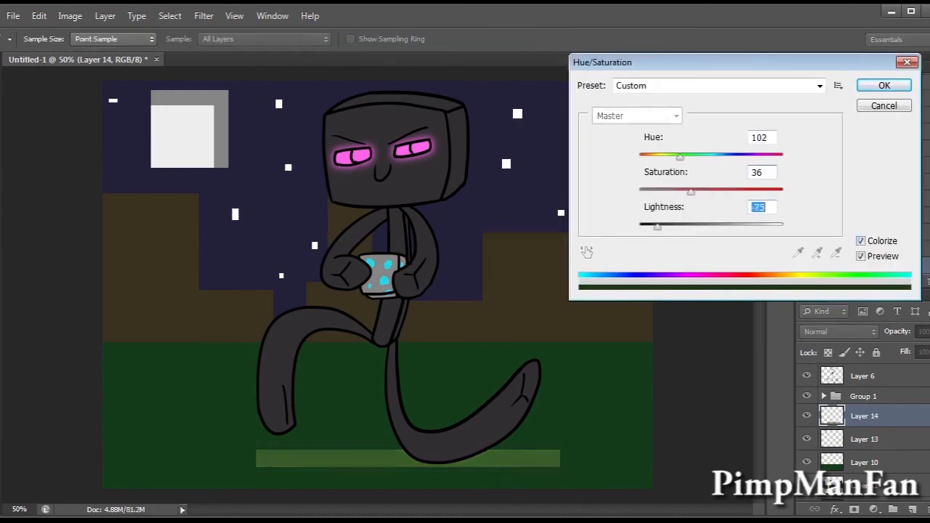
{"action": "left_click", "coordinate": [884, 85]}
Move the shadow strip down slightly, cut out its middle section and soften both pieces with Gaussian Blur.
{"action": "key", "text": "v"}
{"action": "left_click_drag", "start_coordinate": [499, 397], "coordinate": [498, 412]}
{"action": "key", "text": "m"}
{"action": "left_click_drag", "start_coordinate": [332, 448], "coordinate": [397, 490]}
{"action": "key", "text": "ctrl+x"}
{"action": "key", "text": "ctrl+f"}
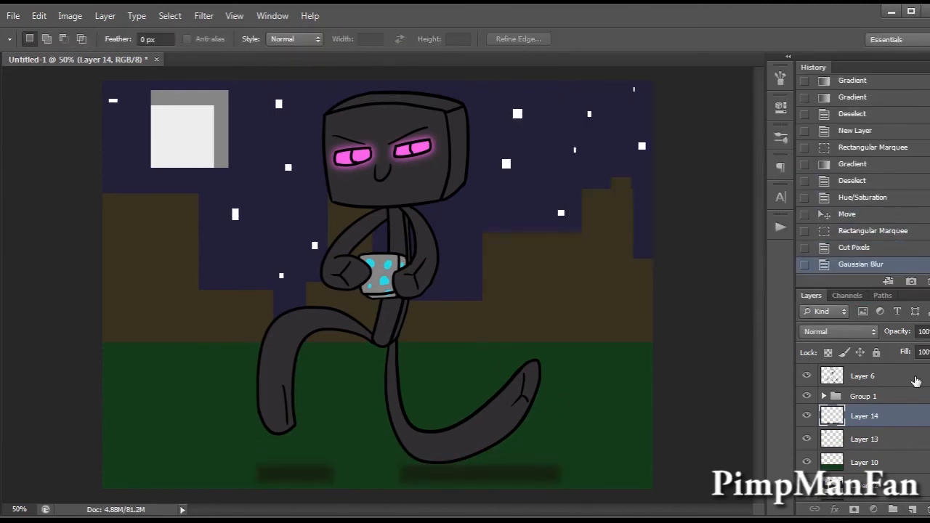
On a new layer above Layer 6, select small squares and plus shapes around the character and fill them with pink.
{"action": "left_click", "coordinate": [915, 382]}
{"action": "left_click", "coordinate": [913, 510]}
{"action": "left_click_drag", "start_coordinate": [294, 216], "coordinate": [296, 237]}
{"action": "left_click_drag", "start_coordinate": [464, 96], "coordinate": [468, 117]}
{"action": "left_click_drag", "start_coordinate": [367, 366], "coordinate": [377, 375]}
{"action": "key", "text": "g"}
{"action": "left_click_drag", "start_coordinate": [586, 416], "coordinate": [600, 416]}
{"action": "key", "text": "ctrl+d"}
On a new layer, handwrite "THANKS 4 WATCHING" in white slanting upward beside the character.
{"action": "key", "text": "b"}
{"action": "left_click", "coordinate": [913, 510]}
{"action": "left_click_drag", "start_coordinate": [125, 244], "coordinate": [142, 278]}
{"action": "left_click_drag", "start_coordinate": [109, 262], "coordinate": [146, 227]}
{"action": "left_click_drag", "start_coordinate": [146, 223], "coordinate": [159, 257]}
{"action": "left_click_drag", "start_coordinate": [163, 214], "coordinate": [174, 250]}
{"action": "left_click_drag", "start_coordinate": [153, 241], "coordinate": [199, 233]}
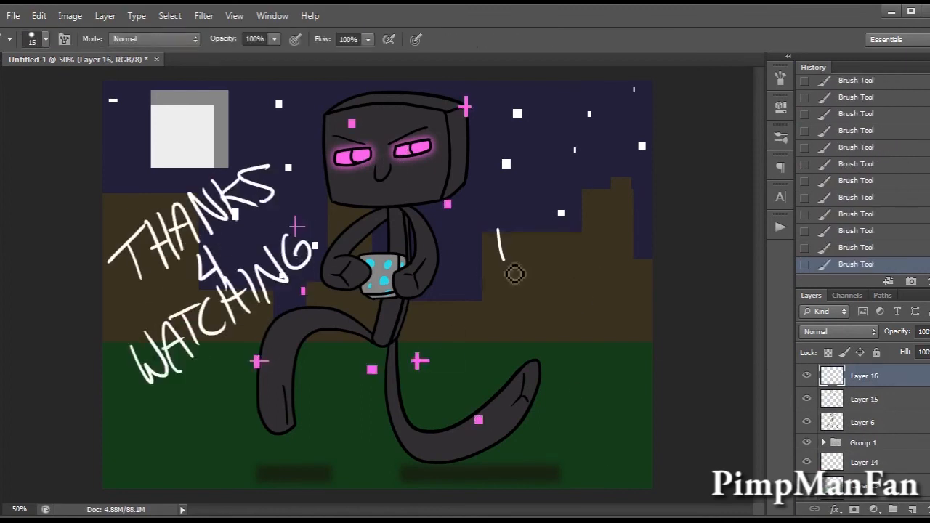
Handwrite "YAY!!" in white on the other side of the character.
{"action": "left_click_drag", "start_coordinate": [530, 228], "coordinate": [513, 294]}
{"action": "left_click_drag", "start_coordinate": [541, 246], "coordinate": [533, 294]}
{"action": "left_click_drag", "start_coordinate": [584, 236], "coordinate": [571, 304]}
{"action": "left_click_drag", "start_coordinate": [601, 227], "coordinate": [603, 279]}
{"action": "left_click_drag", "start_coordinate": [595, 312], "coordinate": [617, 316]}
Give the lettering layer a black outside Stroke of 21 px.
{"action": "left_click", "coordinate": [835, 510]}
{"action": "left_click", "coordinate": [857, 369]}
{"action": "left_click_drag", "start_coordinate": [673, 143], "coordinate": [681, 144]}
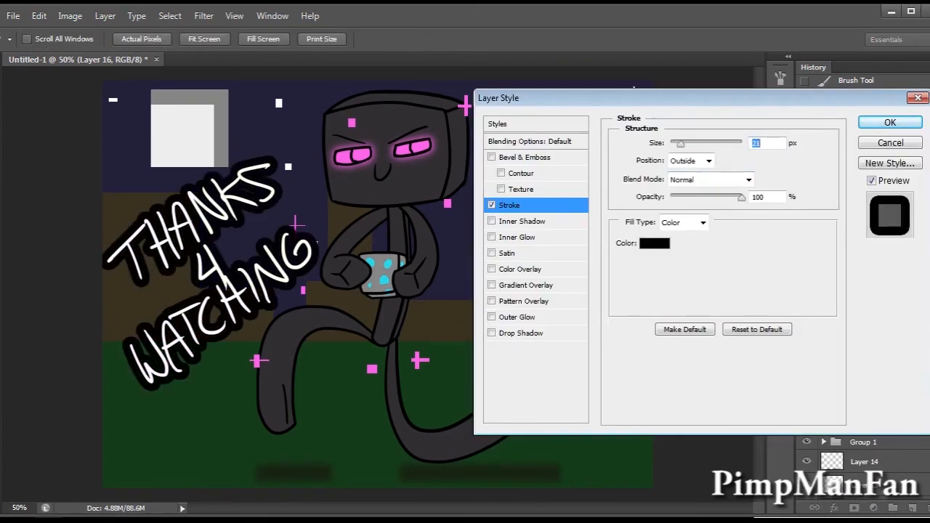
{"action": "left_click", "coordinate": [891, 122]}
Clean up the exclamation marks after "YAY" and handwrite "bibi" with a heart in the canvas's lower-right corner.
{"action": "key", "text": "e"}
{"action": "left_click_drag", "start_coordinate": [604, 287], "coordinate": [606, 298]}
{"action": "key", "text": "b"}
{"action": "left_click_drag", "start_coordinate": [477, 450], "coordinate": [487, 475]}
{"action": "left_click_drag", "start_coordinate": [507, 446], "coordinate": [512, 464]}
{"action": "left_click", "coordinate": [502, 435]}
{"action": "left_click_drag", "start_coordinate": [521, 430], "coordinate": [533, 459]}
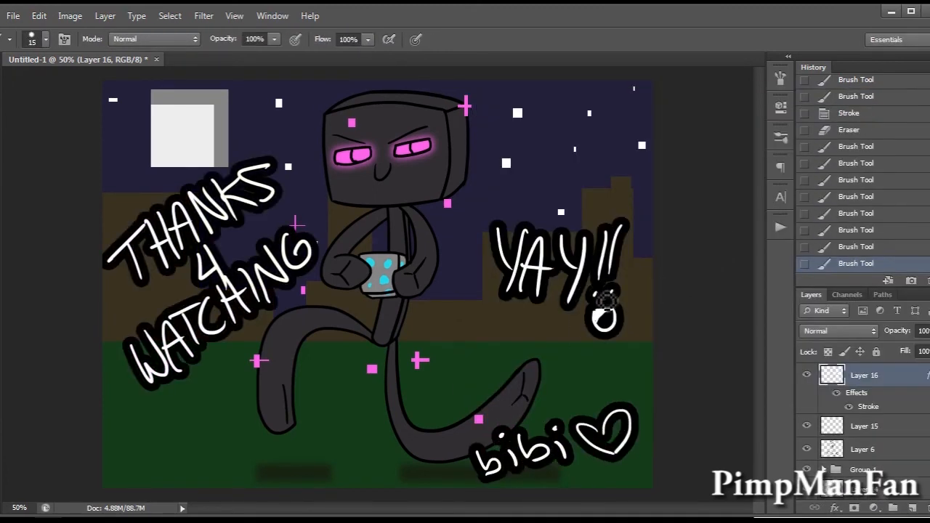